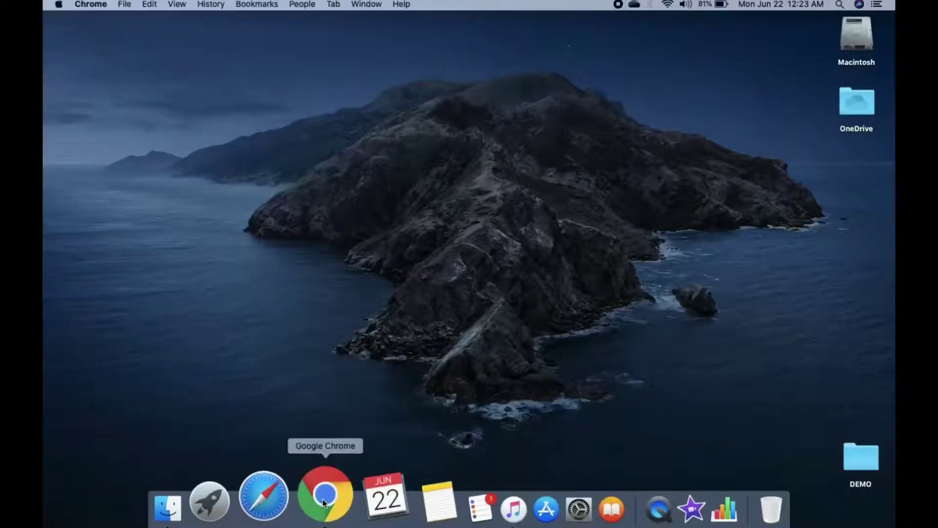
Step: Go to testmoz.com in Chrome and bring up its Pricing page
{"action": "left_click", "coordinate": [276, 49]}
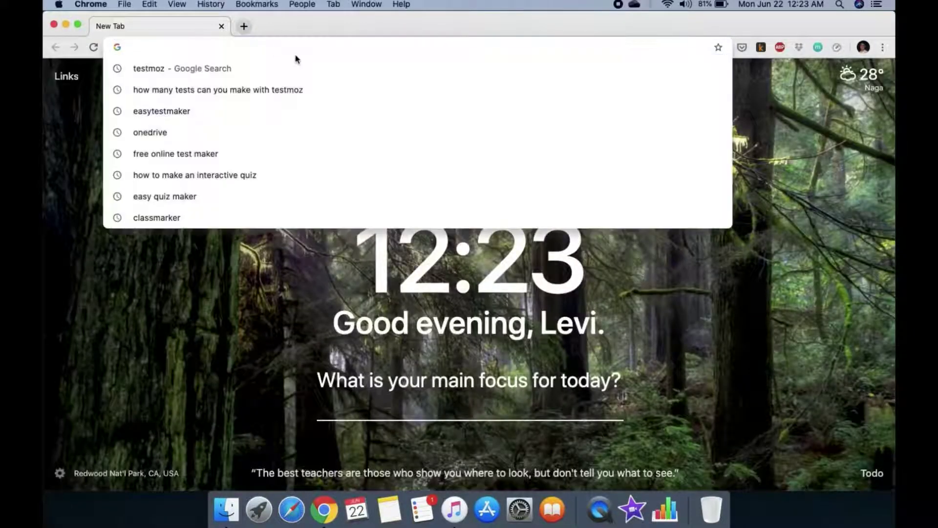
{"action": "type", "text": "test"}
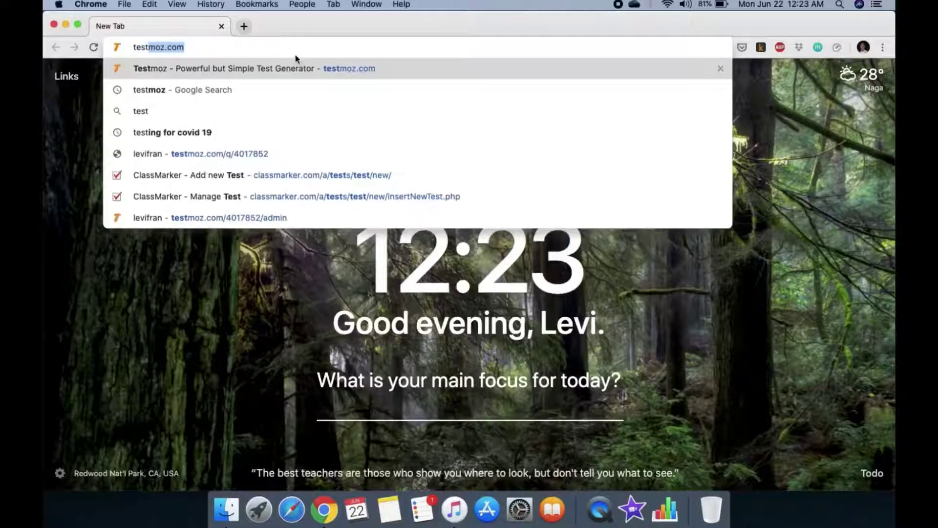
{"action": "key", "text": "Return"}
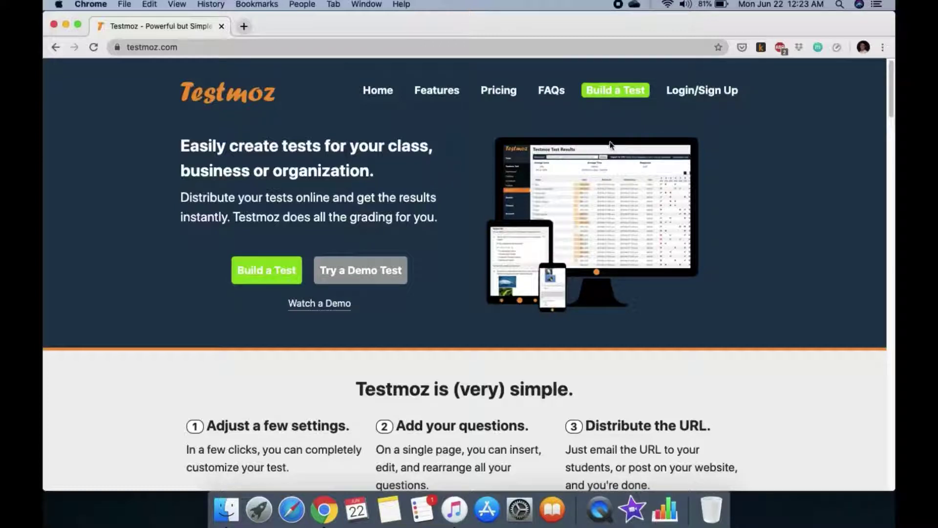
{"action": "left_click", "coordinate": [510, 96]}
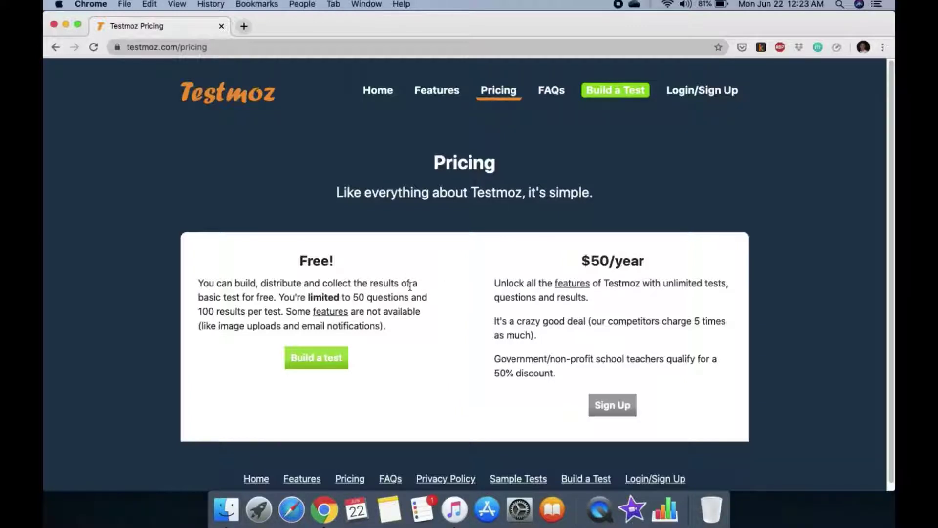
Step: Highlight the free plan's 50-question and 100-result limits, the $50/year price and 50% teacher discount
{"action": "left_click_drag", "start_coordinate": [353, 298], "coordinate": [403, 301]}
{"action": "left_click", "coordinate": [392, 298]}
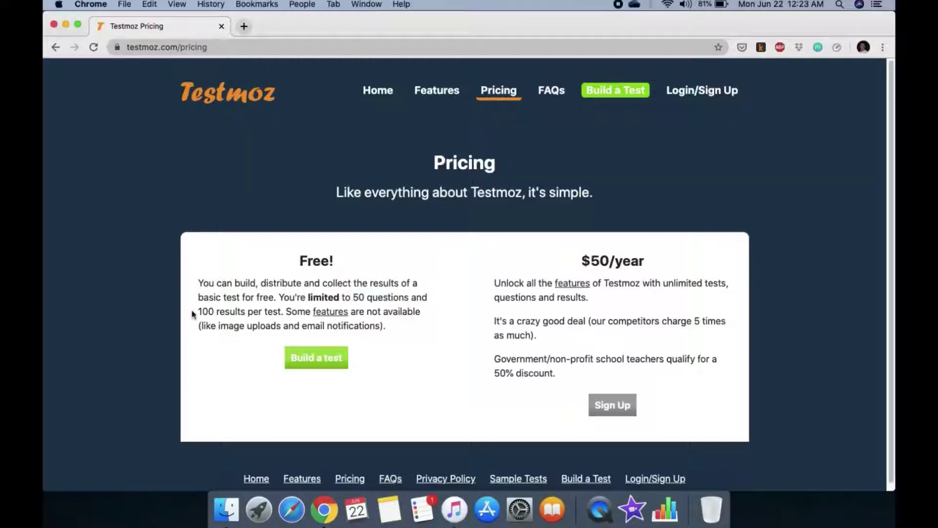
{"action": "left_click_drag", "start_coordinate": [197, 313], "coordinate": [281, 313]}
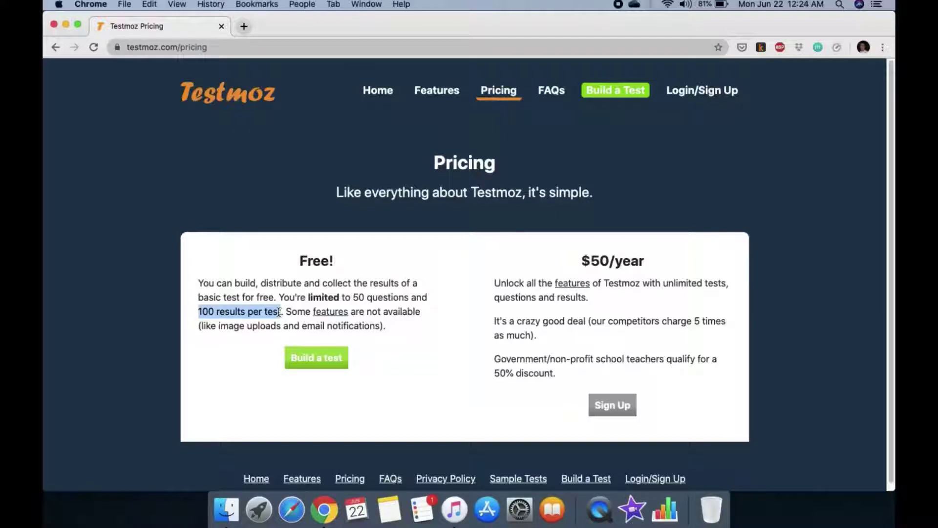
{"action": "left_click_drag", "start_coordinate": [279, 312], "coordinate": [286, 312]}
{"action": "left_click_drag", "start_coordinate": [579, 261], "coordinate": [656, 263]}
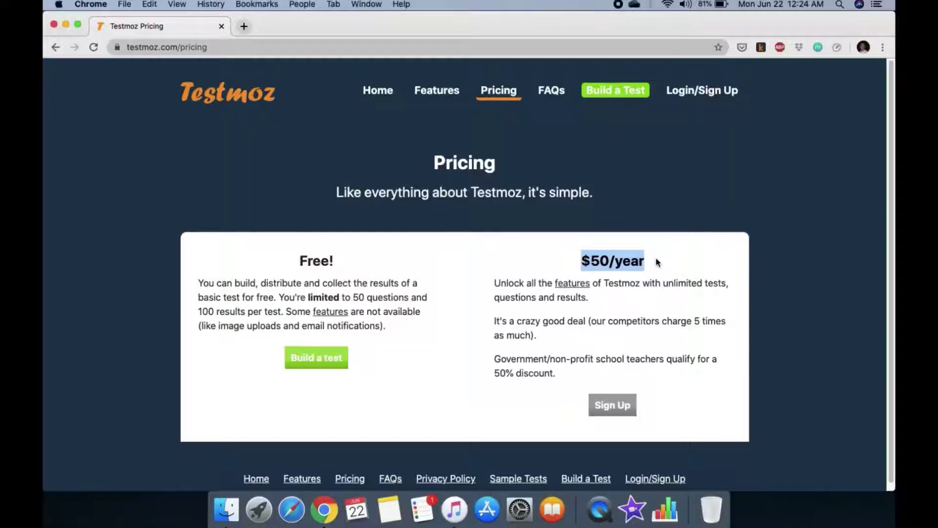
{"action": "left_click", "coordinate": [497, 353]}
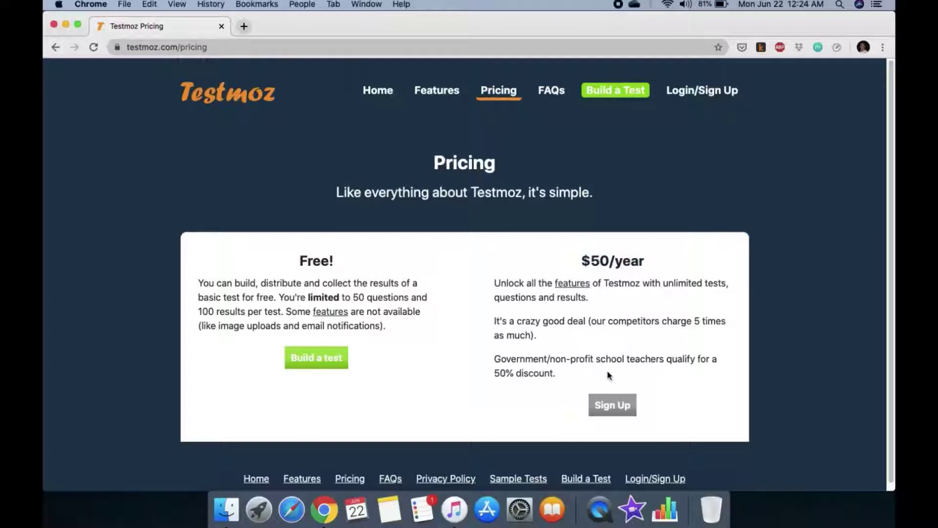
{"action": "left_click_drag", "start_coordinate": [492, 373], "coordinate": [605, 376]}
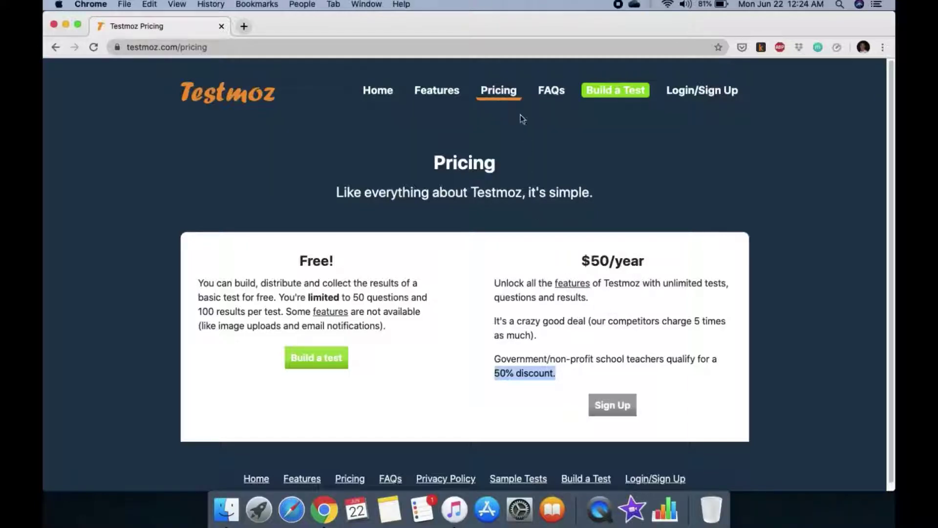
{"action": "left_click", "coordinate": [437, 90]}
{"action": "scroll", "coordinate": [461, 293], "scroll_direction": "down", "scroll_amount": 12}
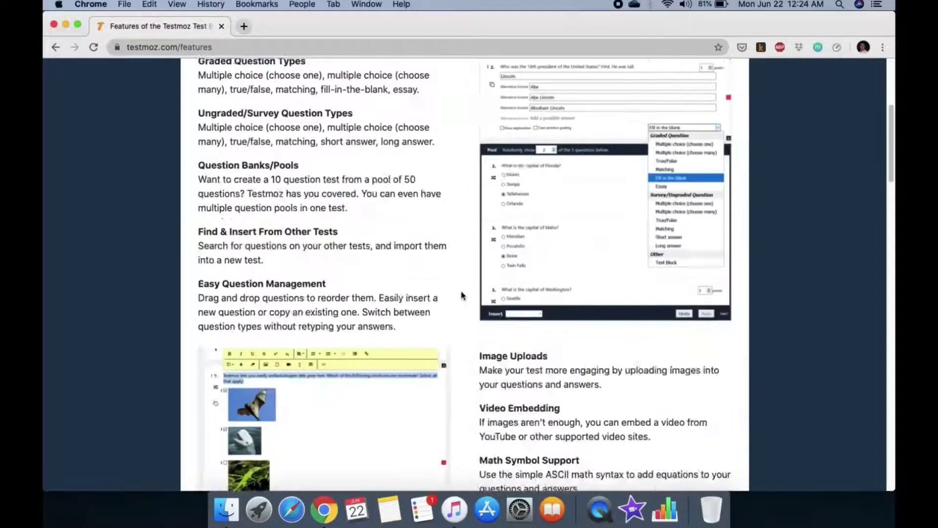
{"action": "scroll", "coordinate": [461, 294], "scroll_direction": "down", "scroll_amount": 15}
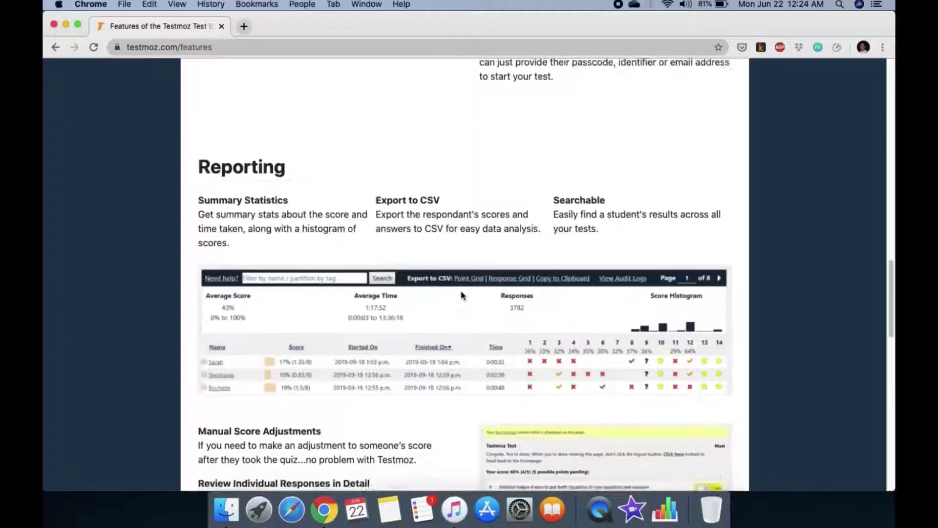
{"action": "scroll", "coordinate": [461, 296], "scroll_direction": "down", "scroll_amount": 5}
{"action": "scroll", "coordinate": [462, 295], "scroll_direction": "up", "scroll_amount": 15}
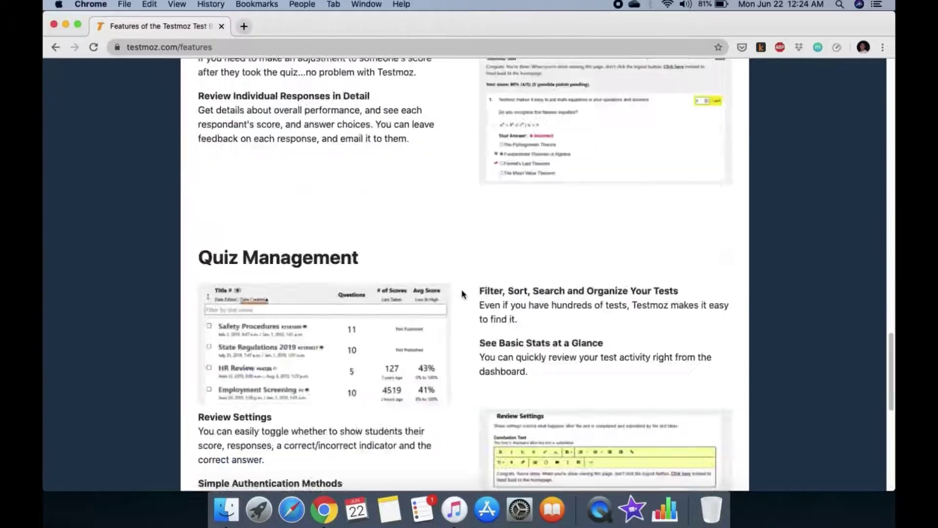
{"action": "scroll", "coordinate": [465, 293], "scroll_direction": "down", "scroll_amount": 20}
{"action": "scroll", "coordinate": [465, 293], "scroll_direction": "up", "scroll_amount": 20}
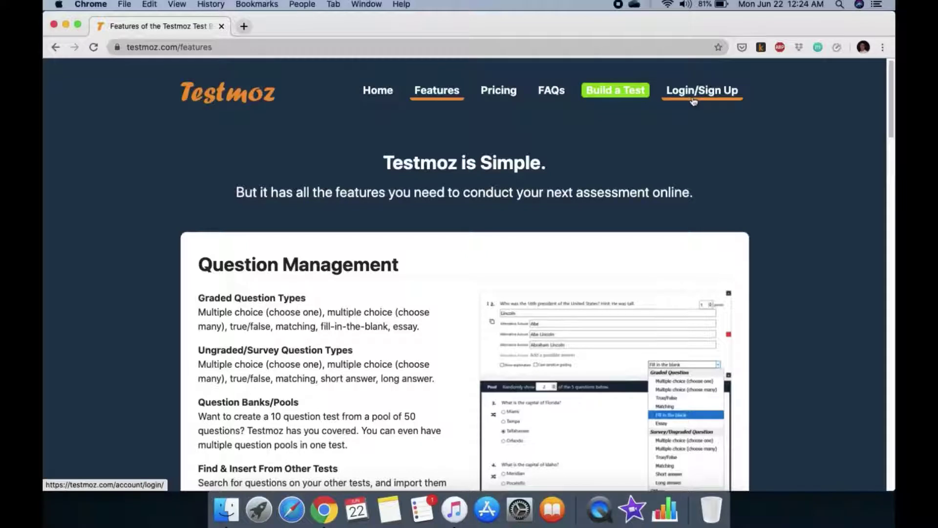
Step: Start a new free test and enter its name from a saved suggestion, appending '3'
{"action": "left_click", "coordinate": [626, 97]}
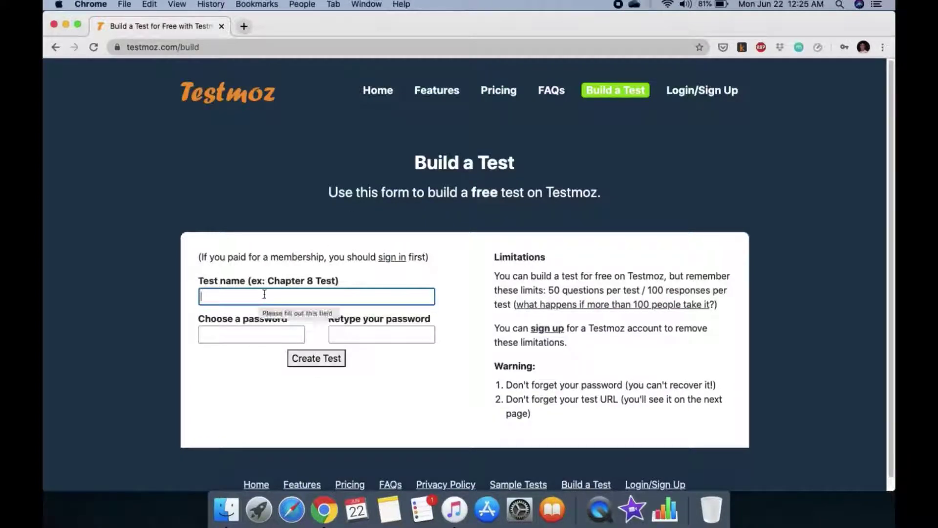
{"action": "left_click", "coordinate": [289, 296]}
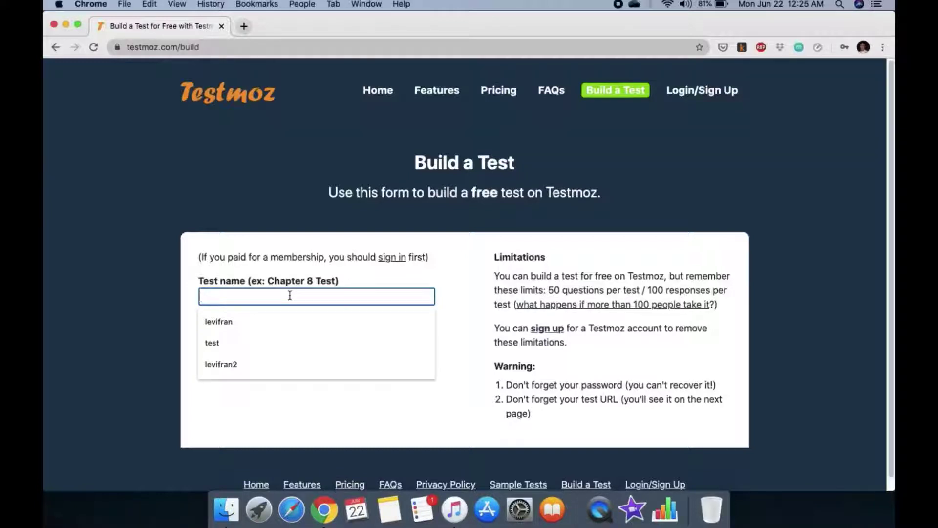
{"action": "type", "text": "le"}
{"action": "left_click", "coordinate": [283, 320]}
{"action": "left_click", "coordinate": [279, 298]}
{"action": "type", "text": "3"}
Step: Enter and confirm the test password, then create the test
{"action": "left_click", "coordinate": [266, 334]}
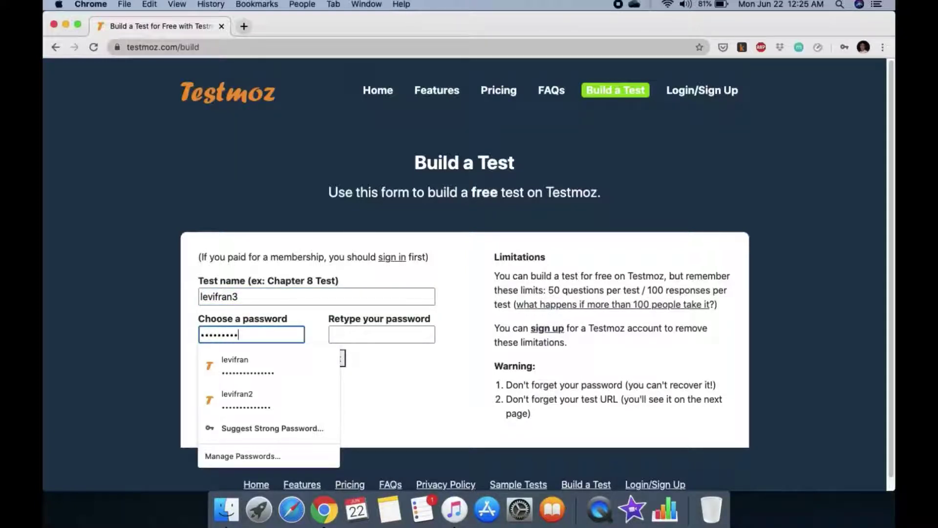
{"action": "key", "text": "Tab"}
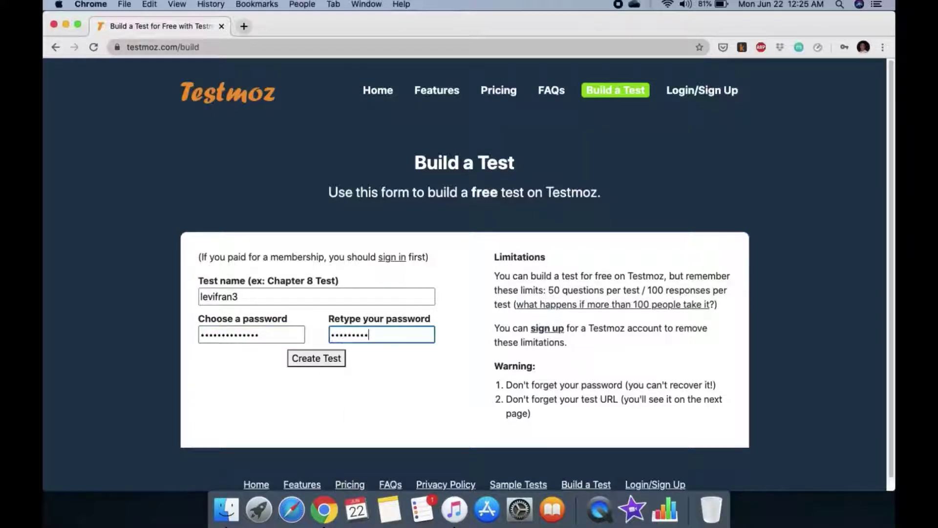
{"action": "left_click", "coordinate": [327, 359]}
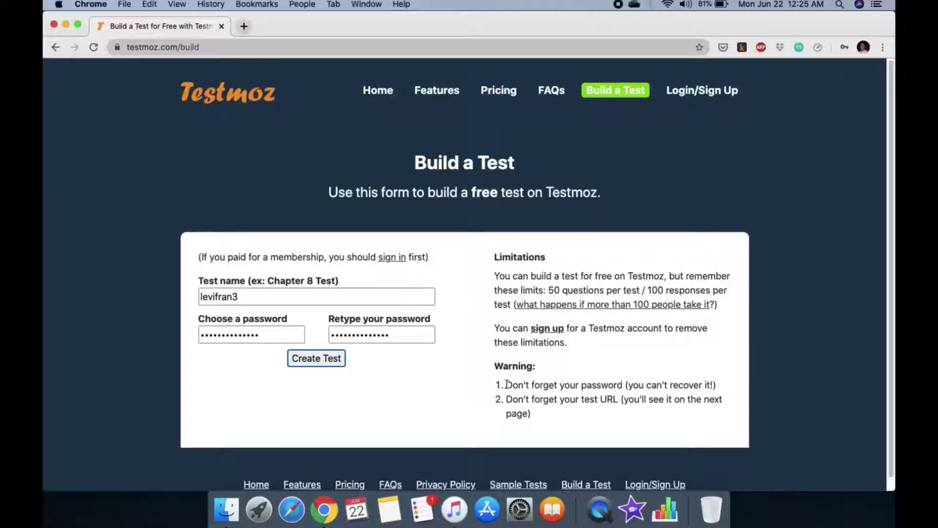
{"action": "left_click_drag", "start_coordinate": [507, 384], "coordinate": [719, 412]}
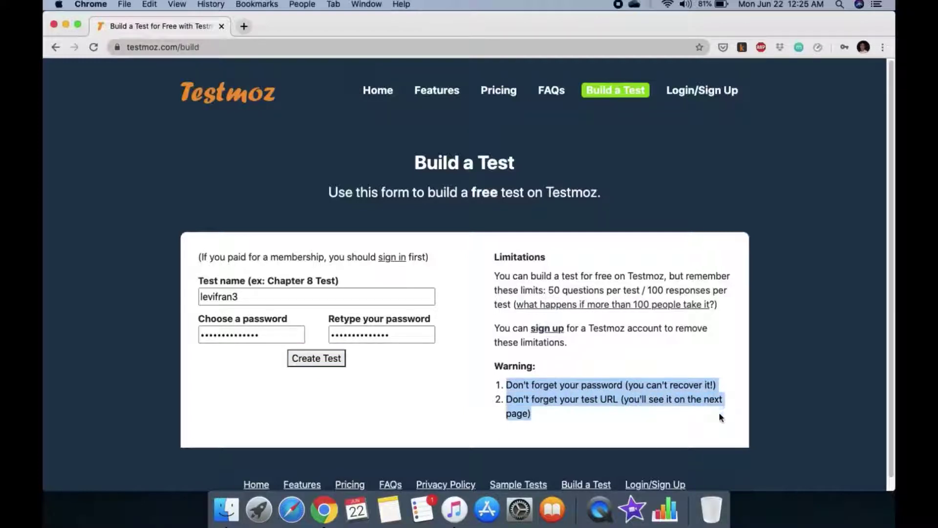
{"action": "left_click", "coordinate": [171, 47]}
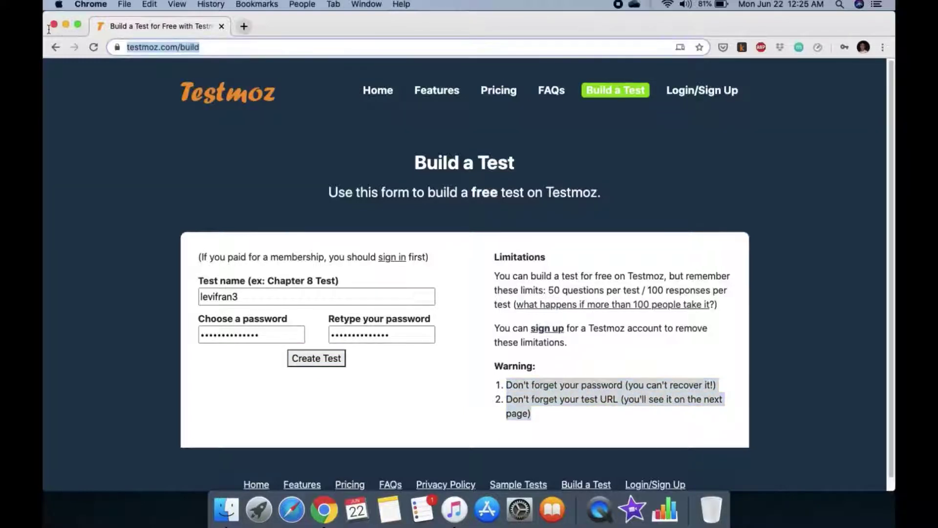
{"action": "left_click", "coordinate": [325, 363]}
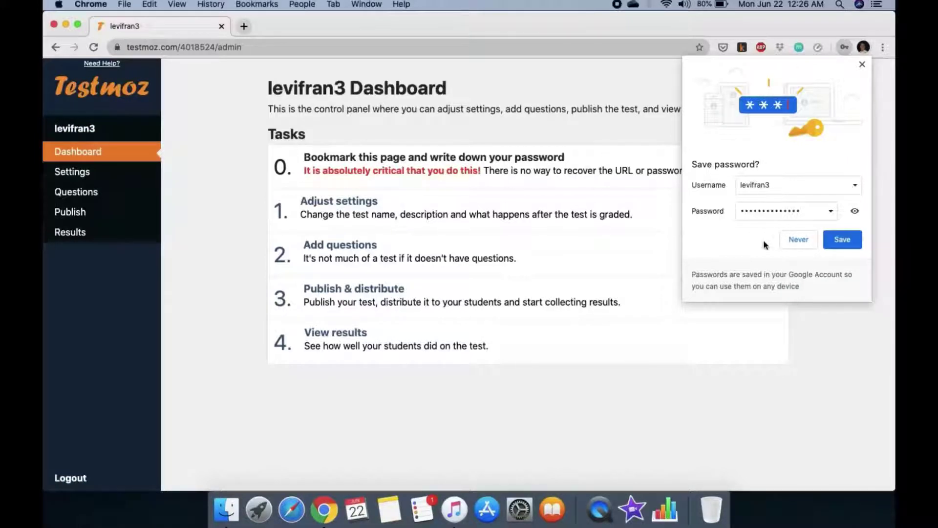
Step: Save the test password in Chrome and switch to Notes
{"action": "left_click", "coordinate": [845, 242]}
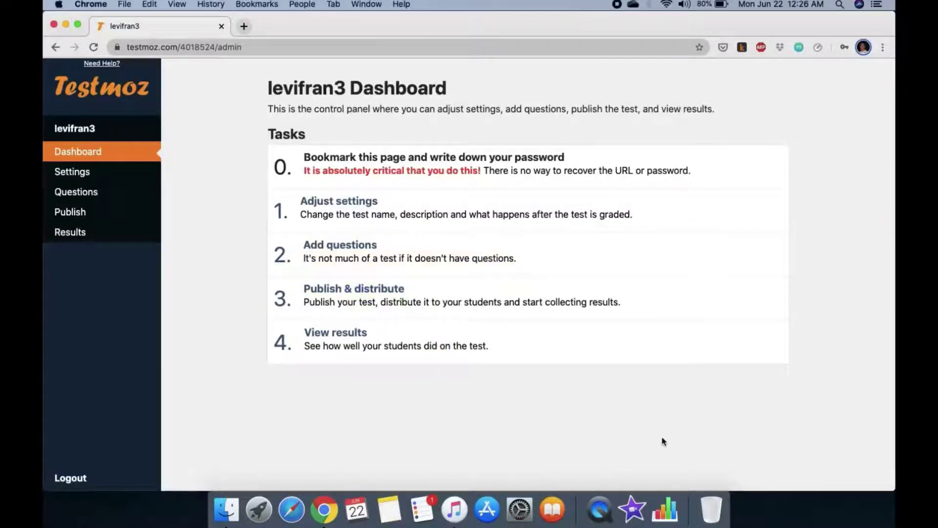
{"action": "left_click", "coordinate": [383, 503]}
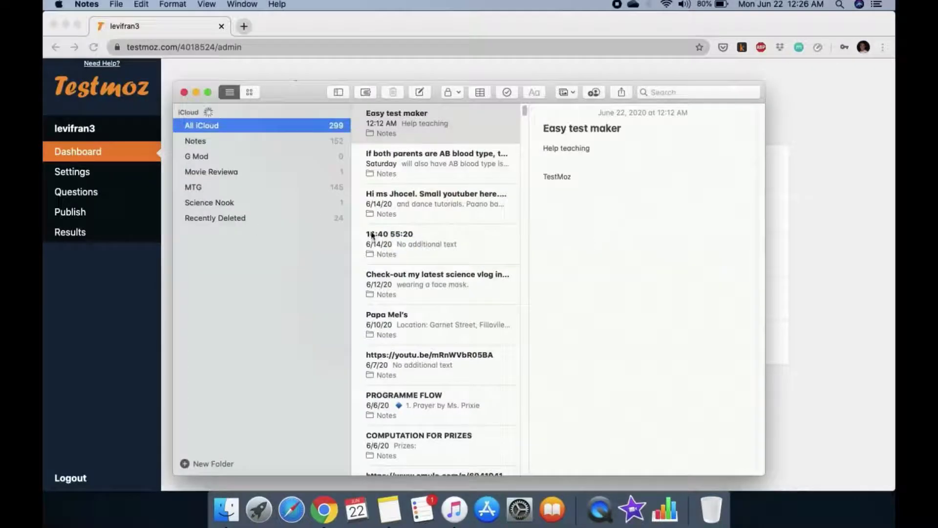
Step: Create a 'TestMOZ' notes folder and start a new note with a pasted link
{"action": "left_click", "coordinate": [218, 463]}
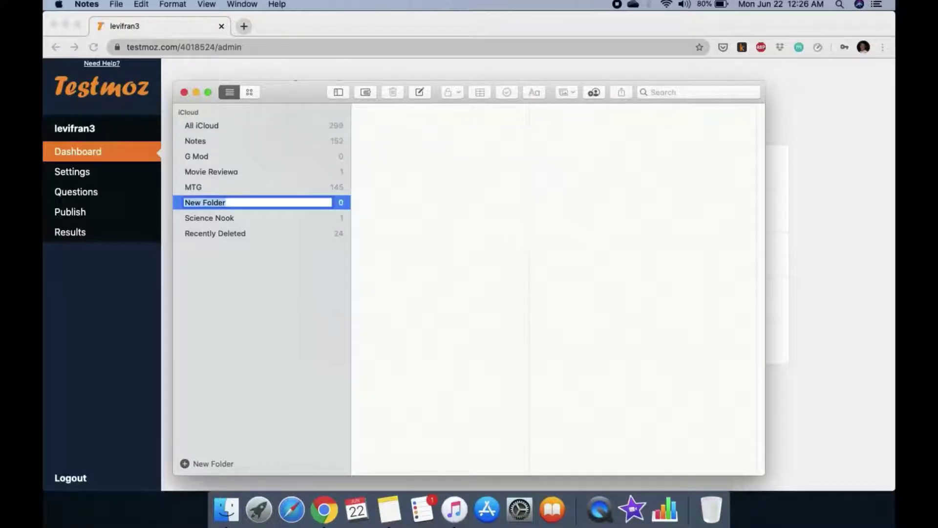
{"action": "type", "text": "Tdes"}
{"action": "type", "text": "t"}
{"action": "type", "text": "MOZ"}
{"action": "left_click", "coordinate": [457, 189]}
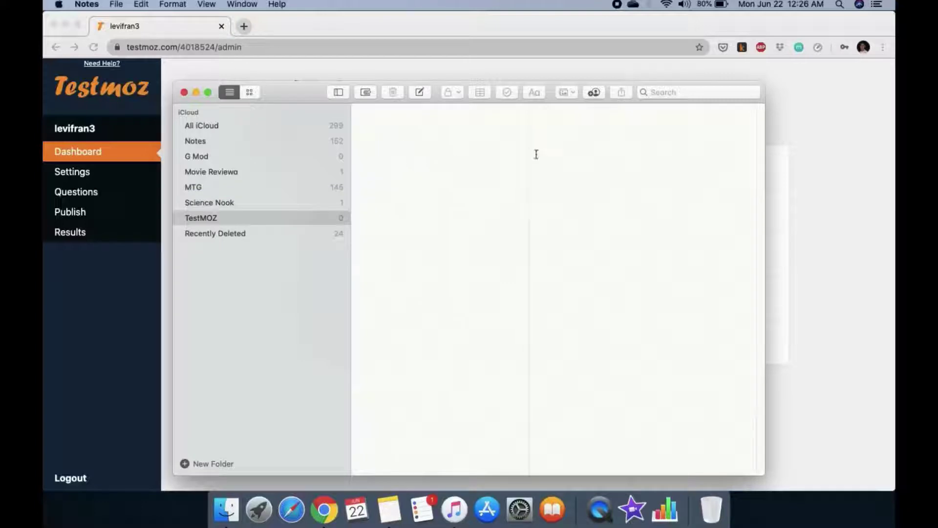
{"action": "left_click", "coordinate": [556, 153]}
{"action": "right_click", "coordinate": [558, 143]}
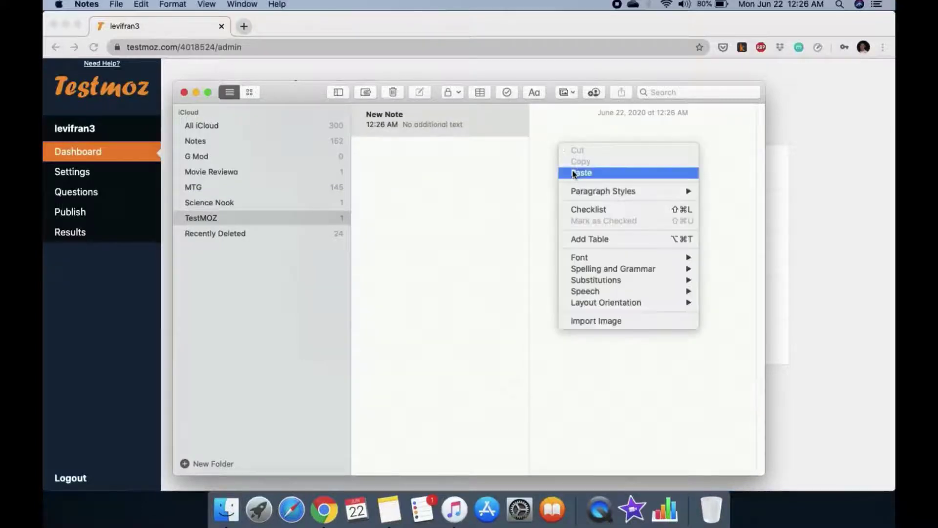
{"action": "left_click", "coordinate": [573, 172]}
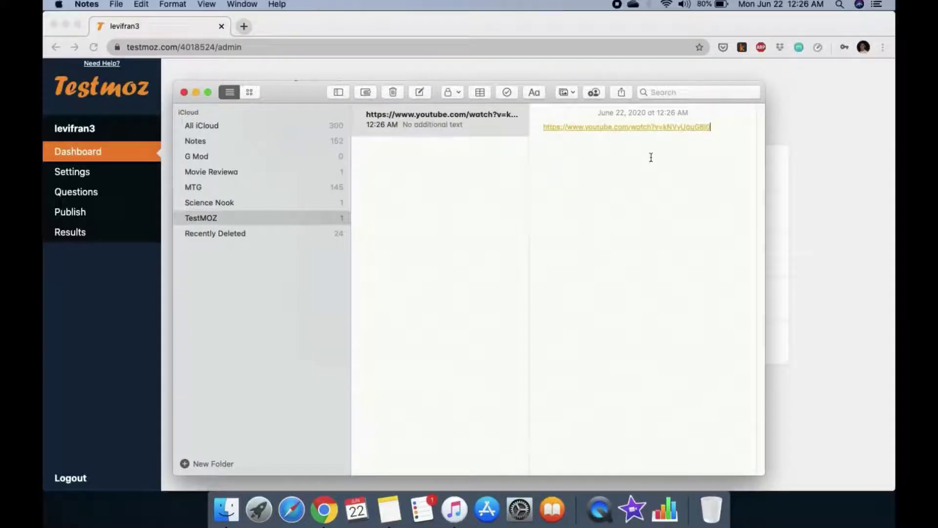
Step: Replace the note's YouTube link with the test's admin URL and add the test password after it
{"action": "left_click_drag", "start_coordinate": [258, 48], "coordinate": [128, 47]}
{"action": "right_click", "coordinate": [161, 45]}
{"action": "left_click", "coordinate": [270, 138]}
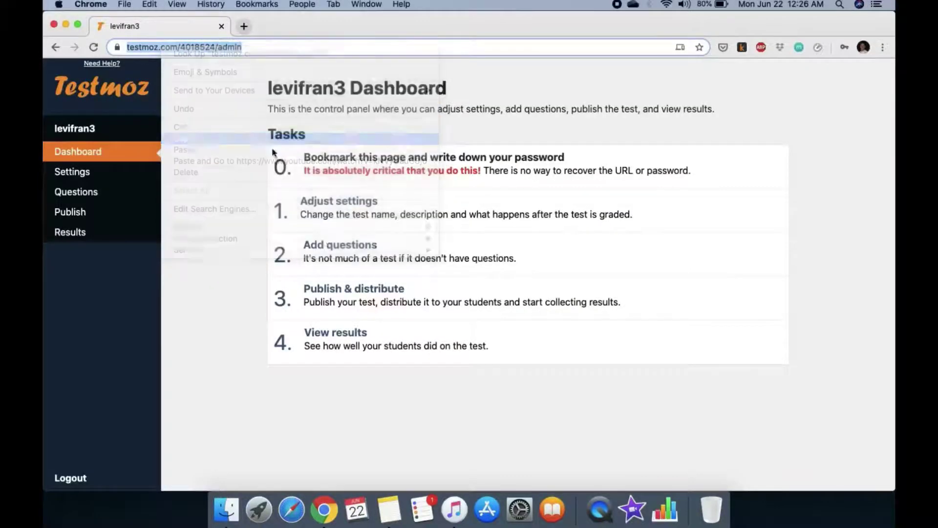
{"action": "left_click", "coordinate": [389, 509]}
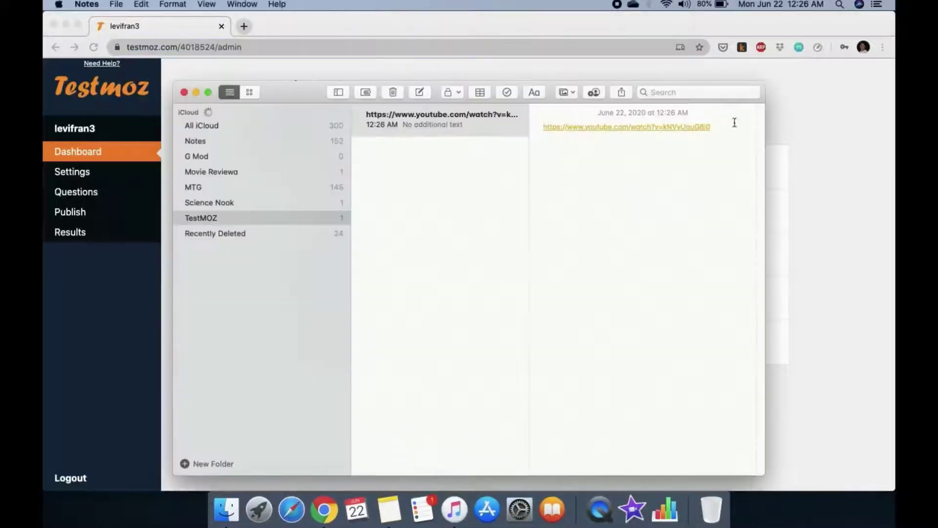
{"action": "left_click_drag", "start_coordinate": [727, 127], "coordinate": [534, 127]}
{"action": "right_click", "coordinate": [558, 128]}
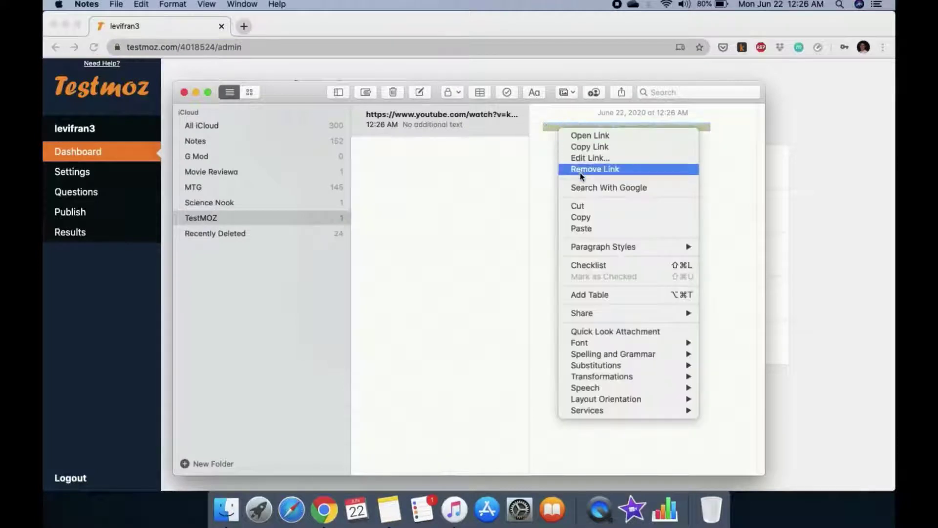
{"action": "left_click", "coordinate": [581, 228]}
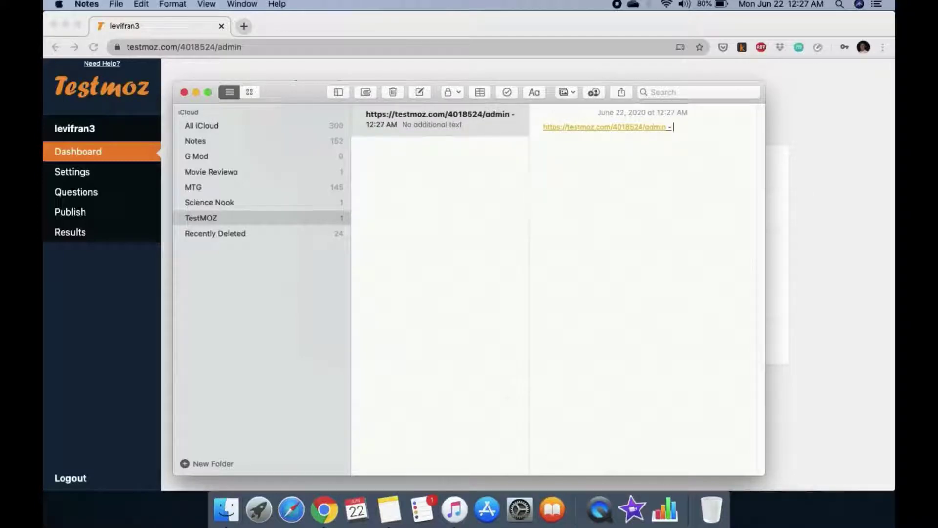
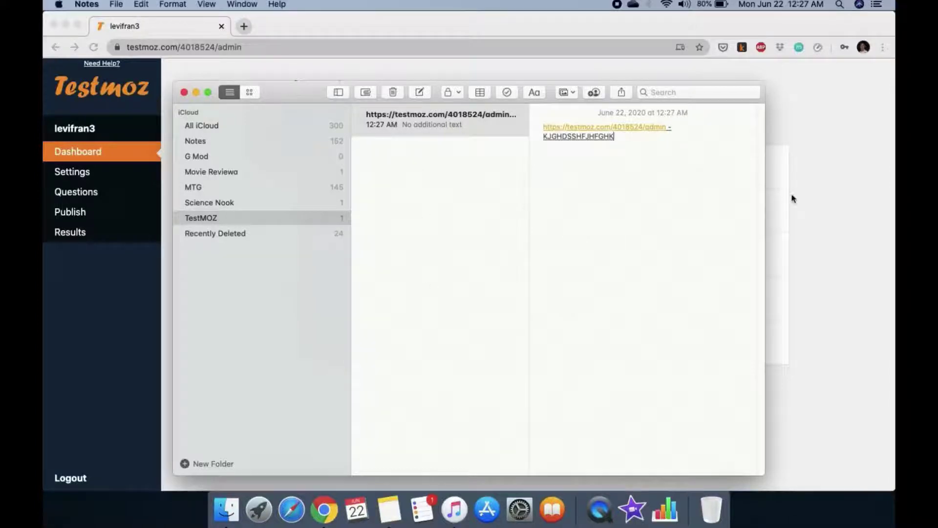
{"action": "key", "text": "super+Tab"}
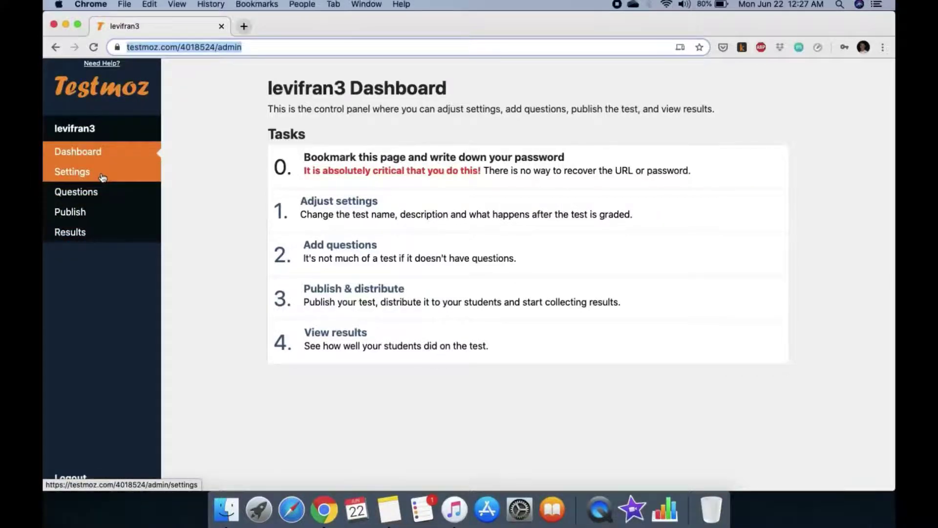
{"action": "left_click", "coordinate": [103, 176]}
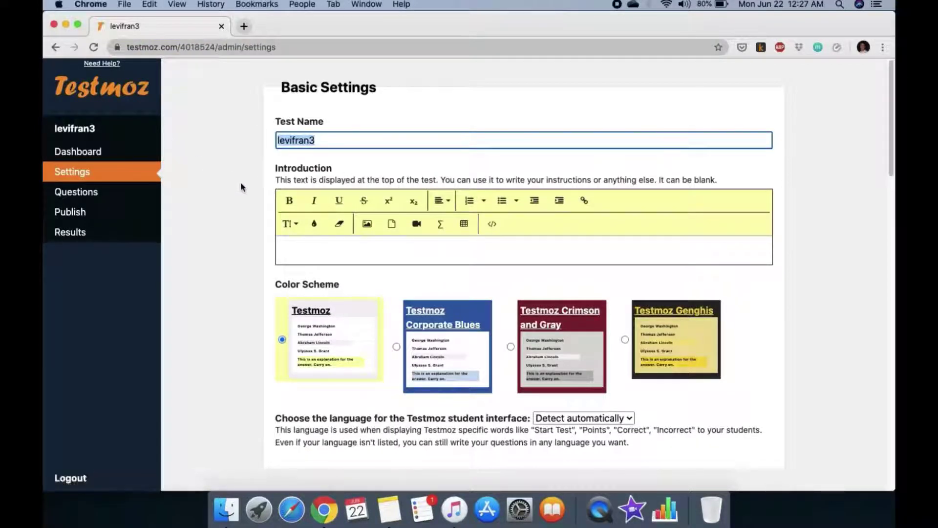
Step: Rename the test to 'MATH 2' and type the introduction 'Welcome to Math 2 Midterms'
{"action": "type", "text": "MATH 2"}
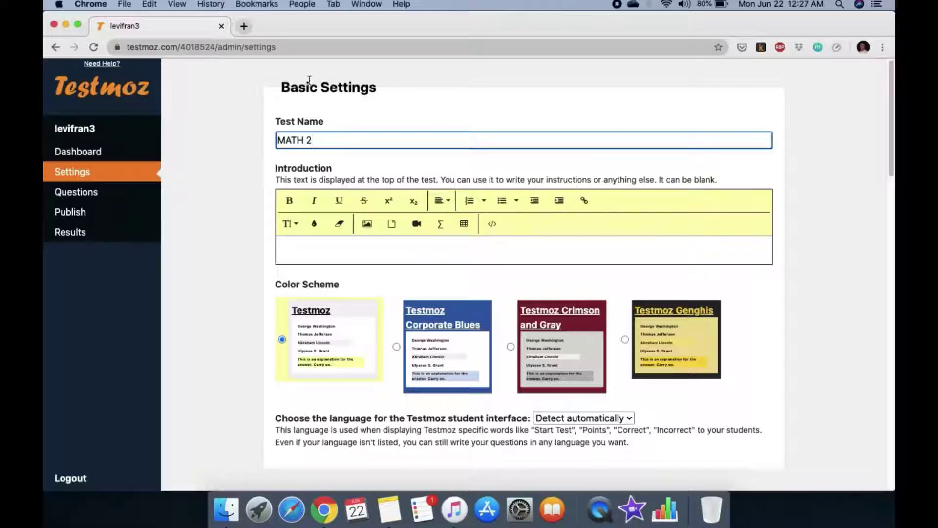
{"action": "scroll", "coordinate": [400, 200], "scroll_direction": "down", "scroll_amount": 3}
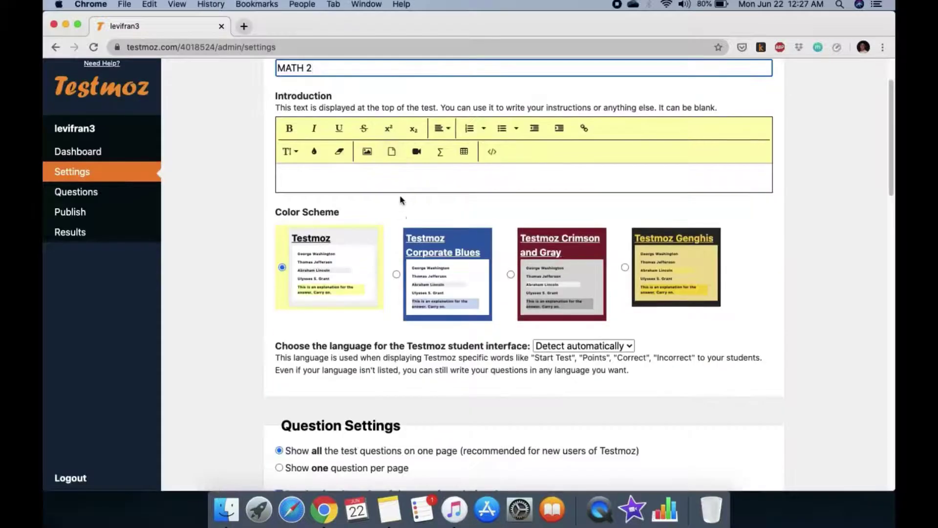
{"action": "left_click", "coordinate": [315, 171]}
{"action": "type", "text": "Welcome to Math"}
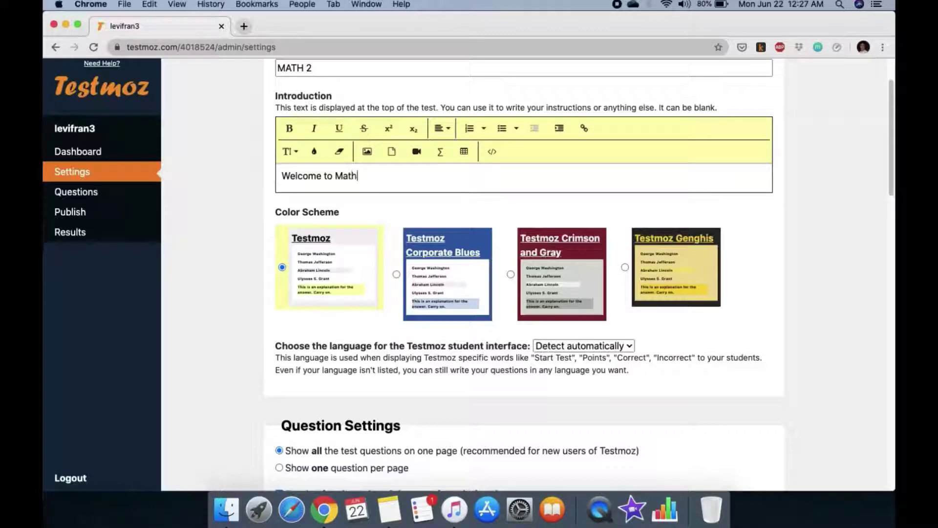
{"action": "type", "text": " 2 Midterms."}
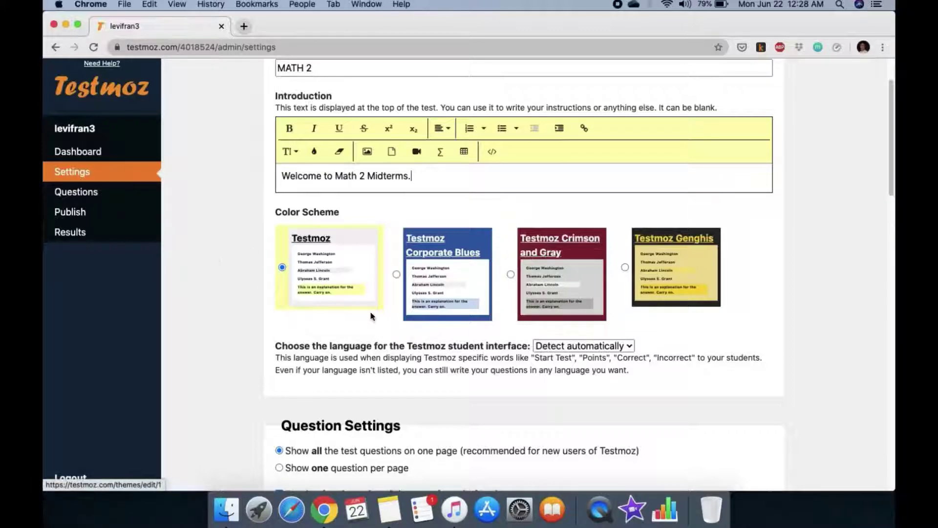
Step: Switch the test's colour scheme to Corporate Blues
{"action": "left_click", "coordinate": [397, 274]}
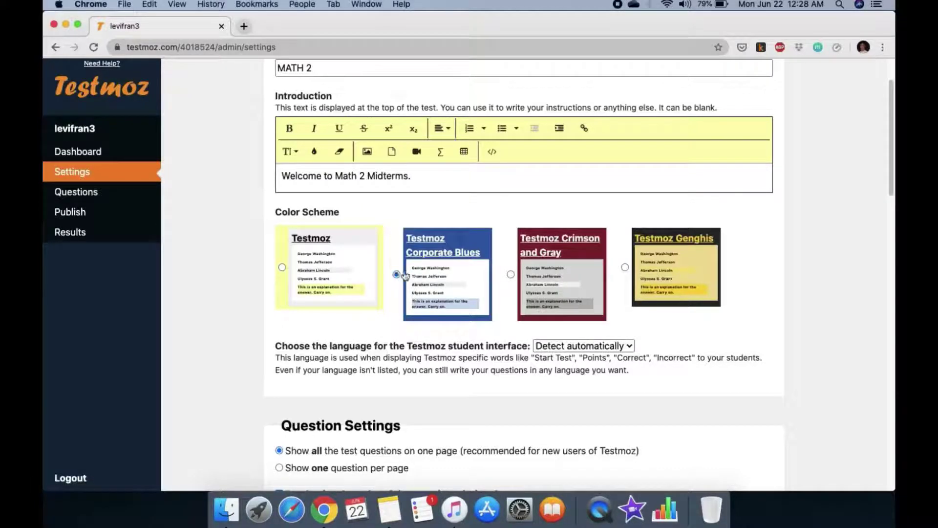
{"action": "scroll", "coordinate": [393, 269], "scroll_direction": "down", "scroll_amount": 5}
{"action": "scroll", "coordinate": [466, 207], "scroll_direction": "up", "scroll_amount": 1}
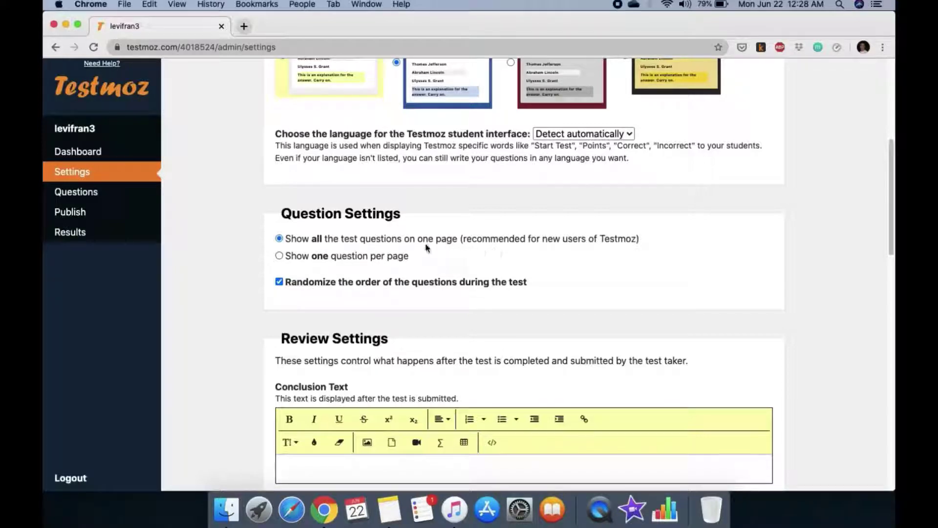
Step: Show students one question per page
{"action": "left_click", "coordinate": [280, 256]}
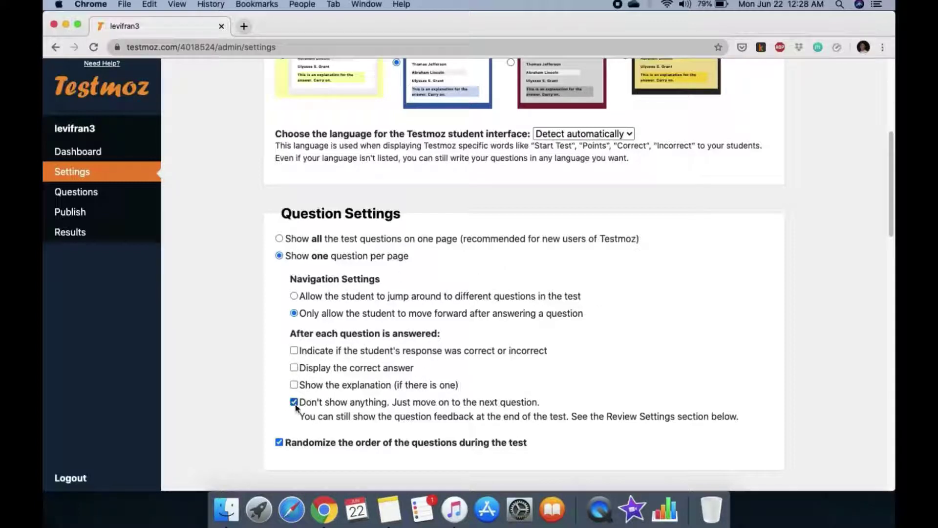
{"action": "scroll", "coordinate": [443, 401], "scroll_direction": "down", "scroll_amount": 3}
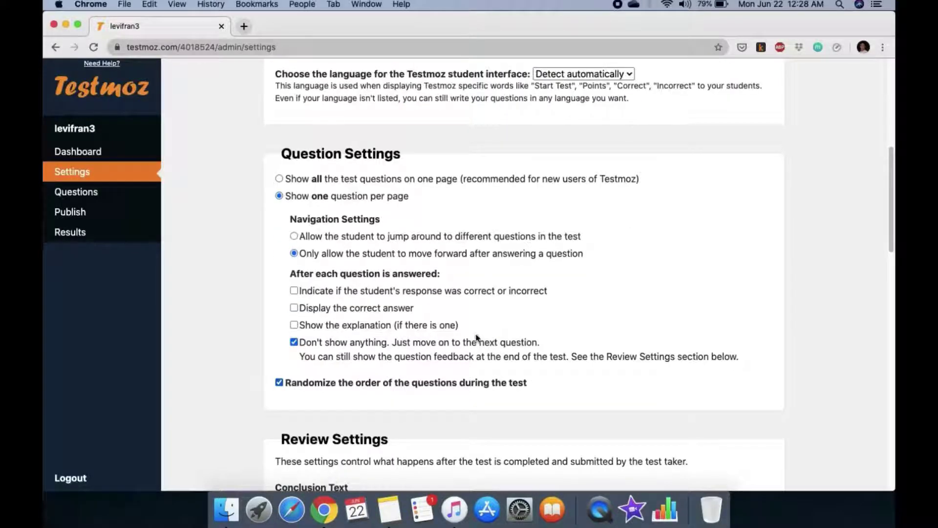
{"action": "scroll", "coordinate": [489, 327], "scroll_direction": "down", "scroll_amount": 4}
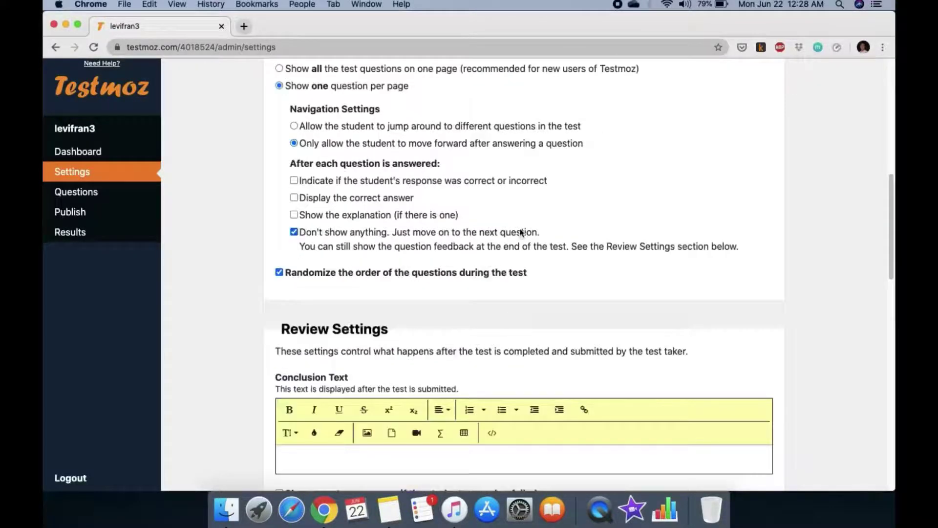
{"action": "scroll", "coordinate": [576, 217], "scroll_direction": "down", "scroll_amount": 1}
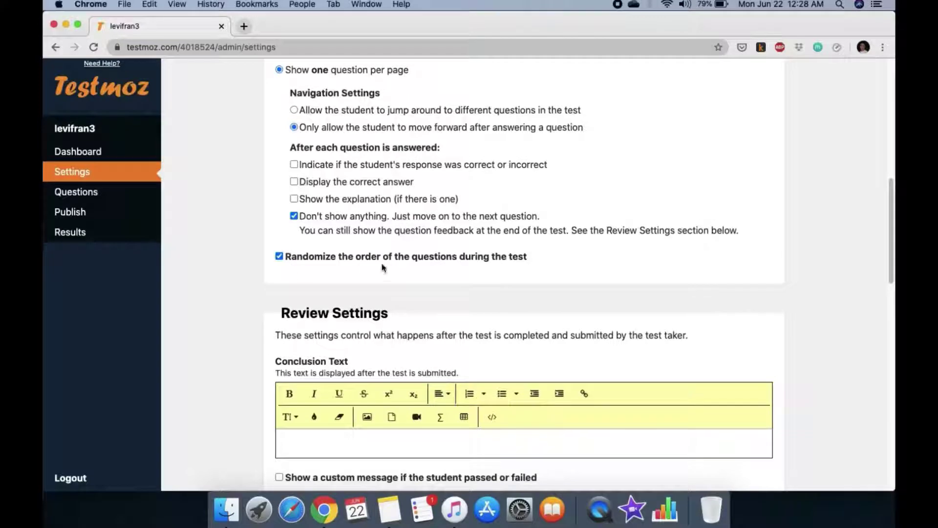
{"action": "scroll", "coordinate": [600, 232], "scroll_direction": "down", "scroll_amount": 3}
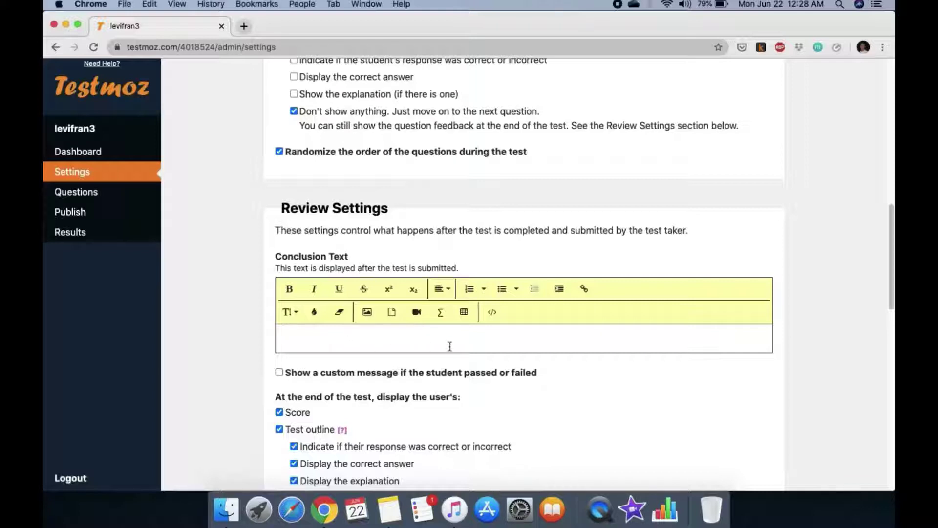
Step: Set the conclusion to 'Thank you taking the test.' and hide the score and test outline
{"action": "type", "text": "nk you taking the test."}
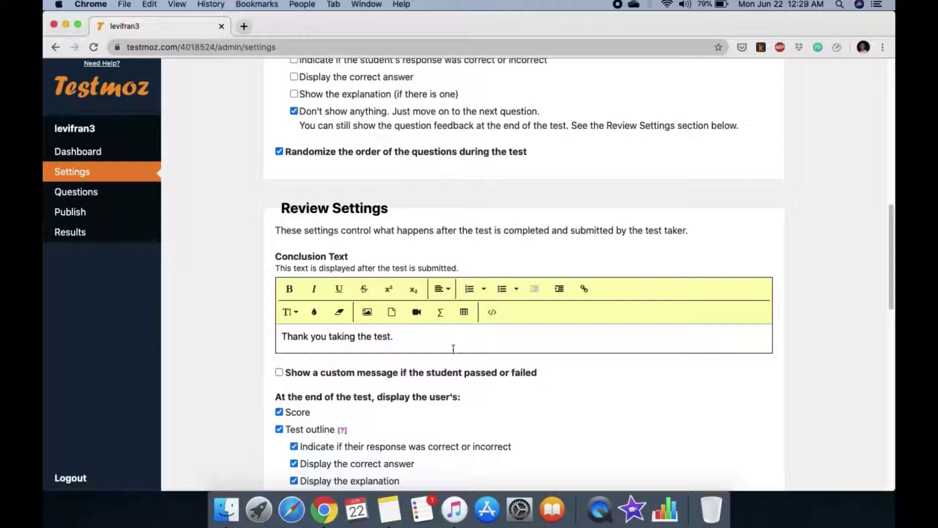
{"action": "scroll", "coordinate": [510, 352], "scroll_direction": "down", "scroll_amount": 3}
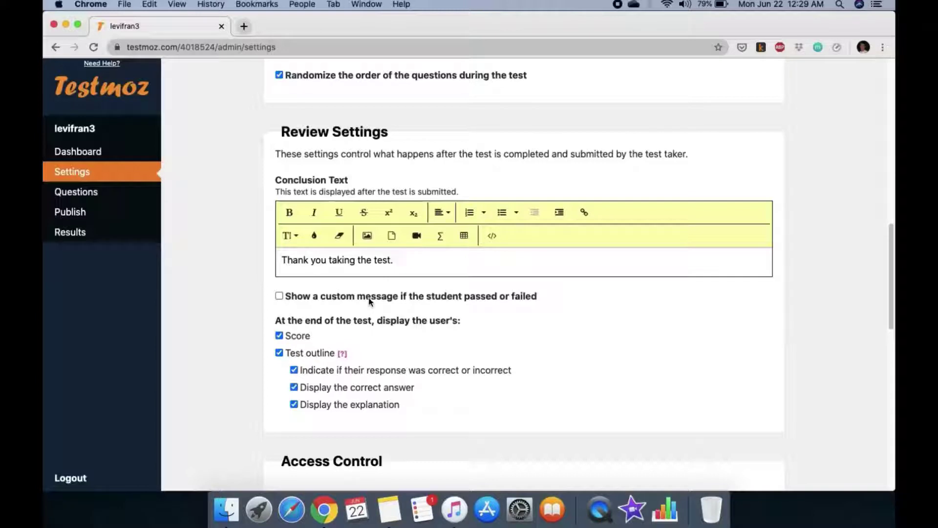
{"action": "left_click", "coordinate": [279, 335]}
{"action": "left_click", "coordinate": [280, 353]}
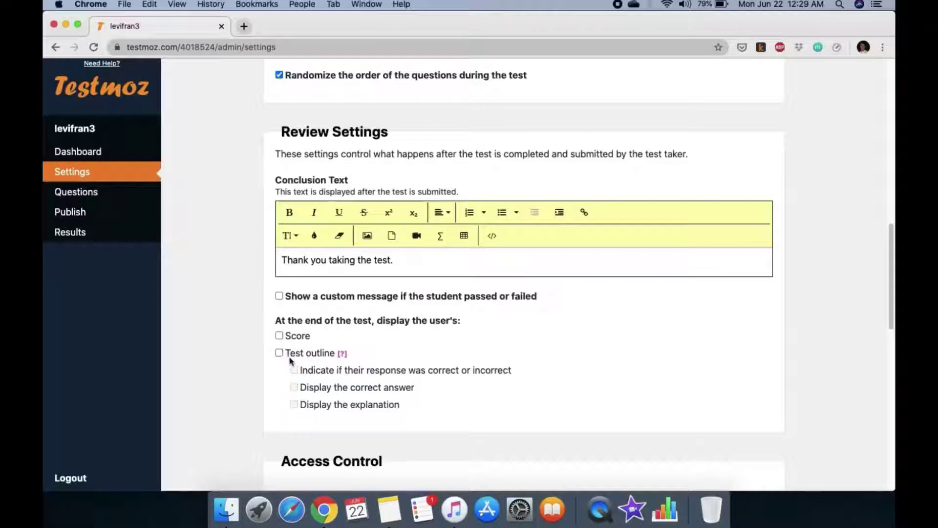
{"action": "scroll", "coordinate": [448, 344], "scroll_direction": "down", "scroll_amount": 3}
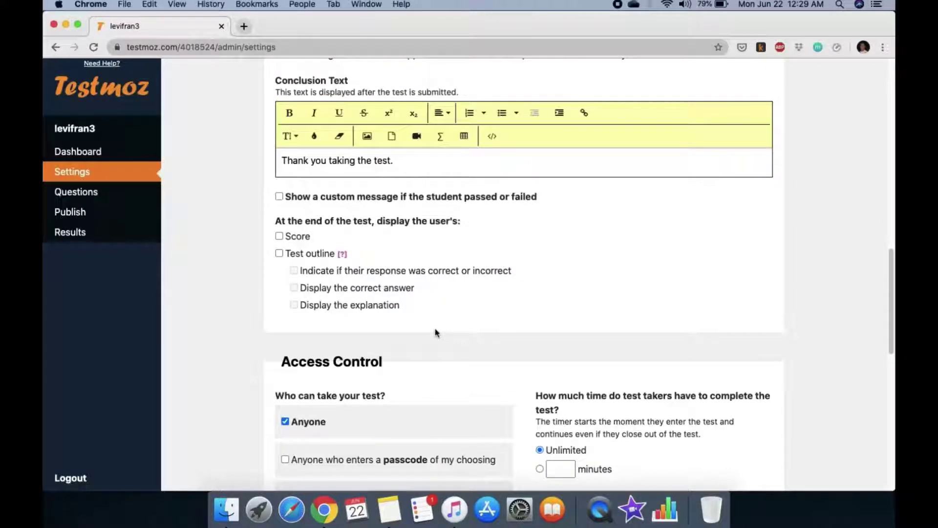
{"action": "scroll", "coordinate": [436, 332], "scroll_direction": "down", "scroll_amount": 2}
Step: Set a 90-minute time limit and allow the test to be taken only once
{"action": "scroll", "coordinate": [437, 303], "scroll_direction": "down", "scroll_amount": 3}
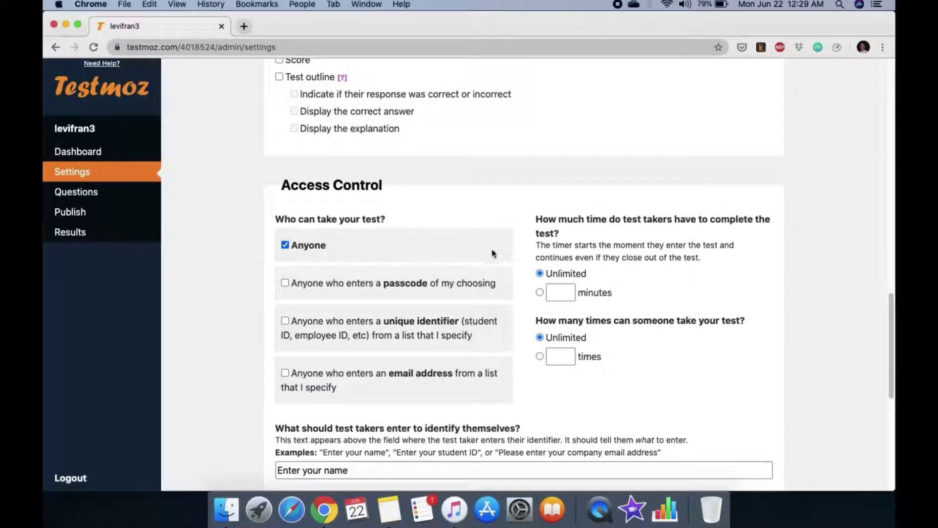
{"action": "scroll", "coordinate": [420, 264], "scroll_direction": "down", "scroll_amount": 1}
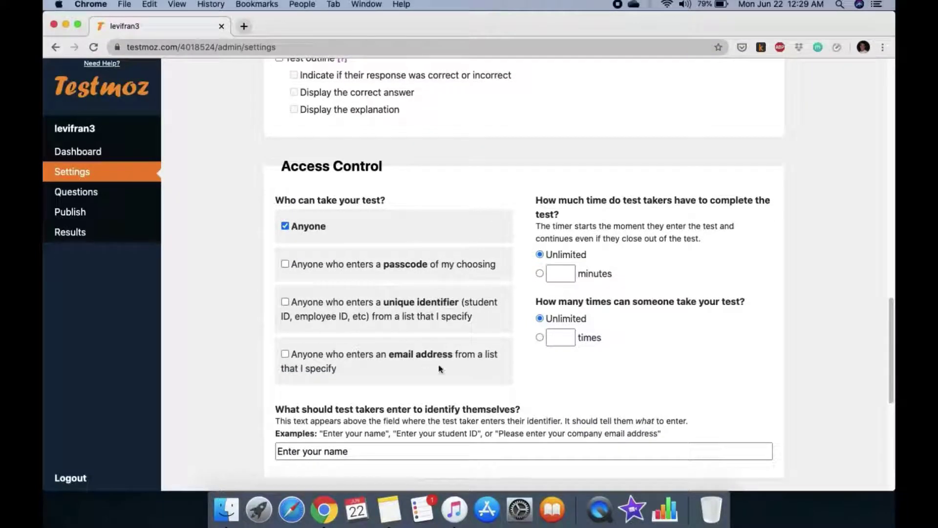
{"action": "scroll", "coordinate": [440, 369], "scroll_direction": "down", "scroll_amount": 1}
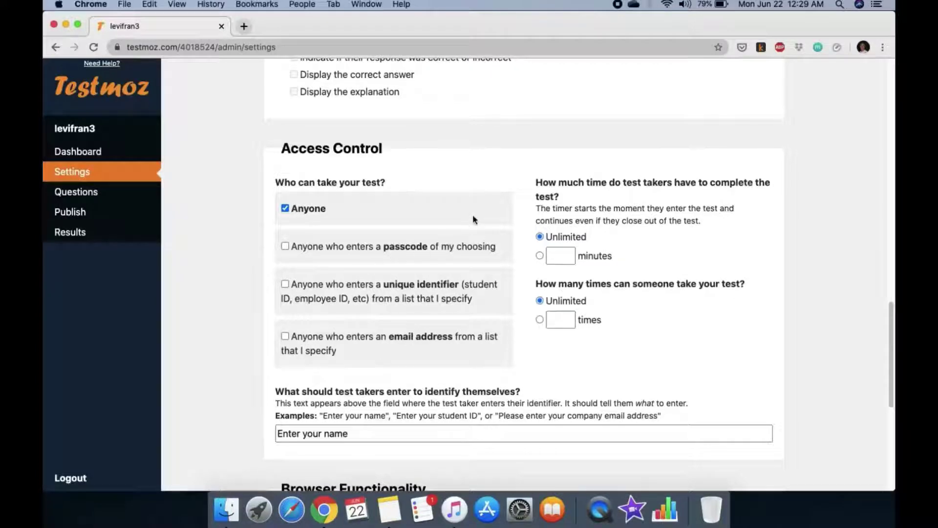
{"action": "left_click", "coordinate": [558, 256]}
{"action": "left_click", "coordinate": [557, 278]}
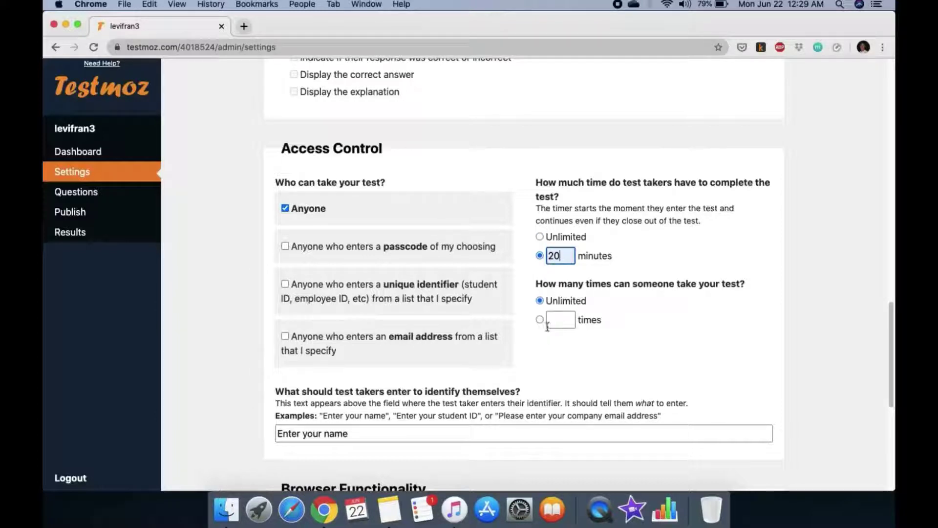
{"action": "key", "text": "super+a"}
{"action": "type", "text": "90"}
{"action": "left_click", "coordinate": [571, 318]}
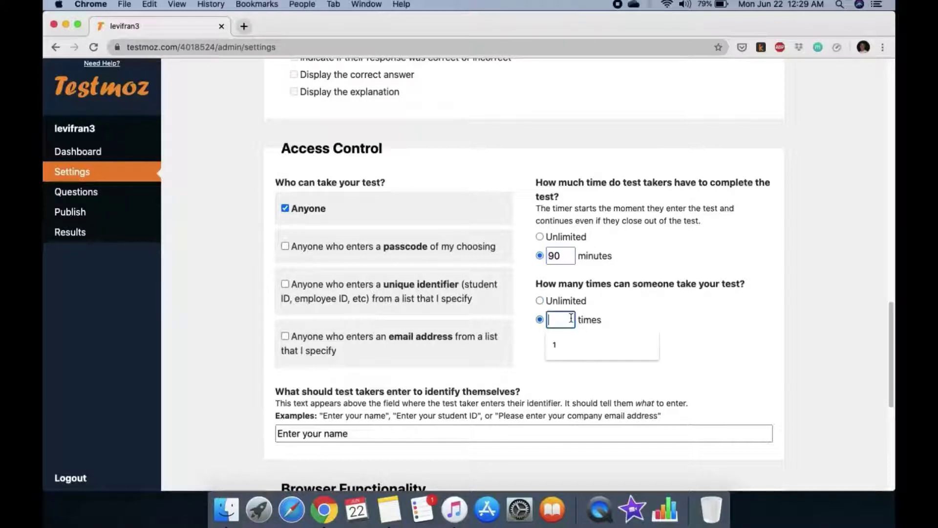
{"action": "type", "text": "1"}
Step: Have test takers identify themselves by entering their name, and save the settings
{"action": "scroll", "coordinate": [615, 318], "scroll_direction": "down", "scroll_amount": 2}
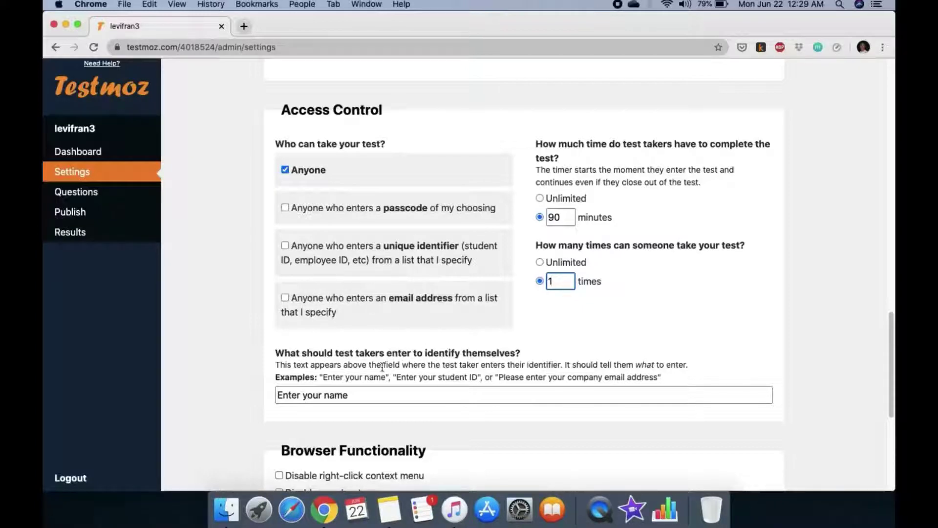
{"action": "left_click", "coordinate": [390, 398]}
{"action": "scroll", "coordinate": [441, 402], "scroll_direction": "down", "scroll_amount": 1}
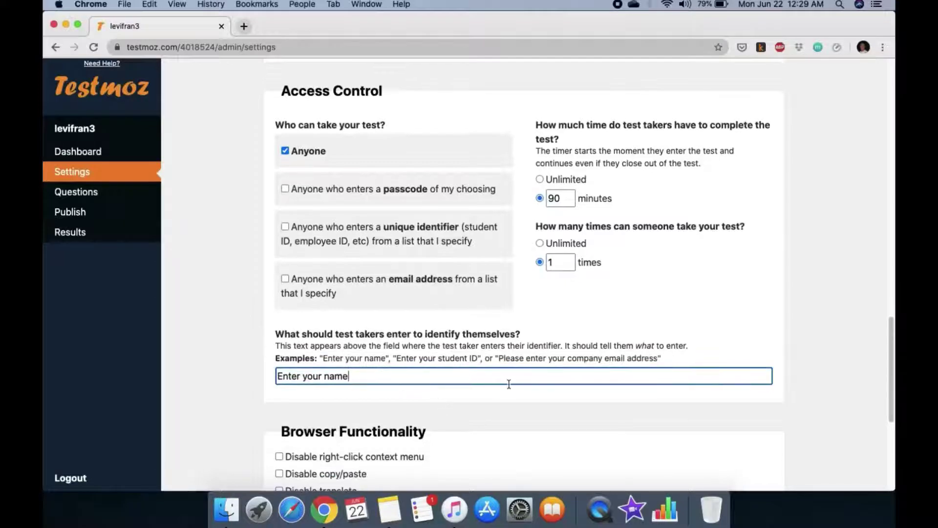
{"action": "scroll", "coordinate": [483, 377], "scroll_direction": "down", "scroll_amount": 6}
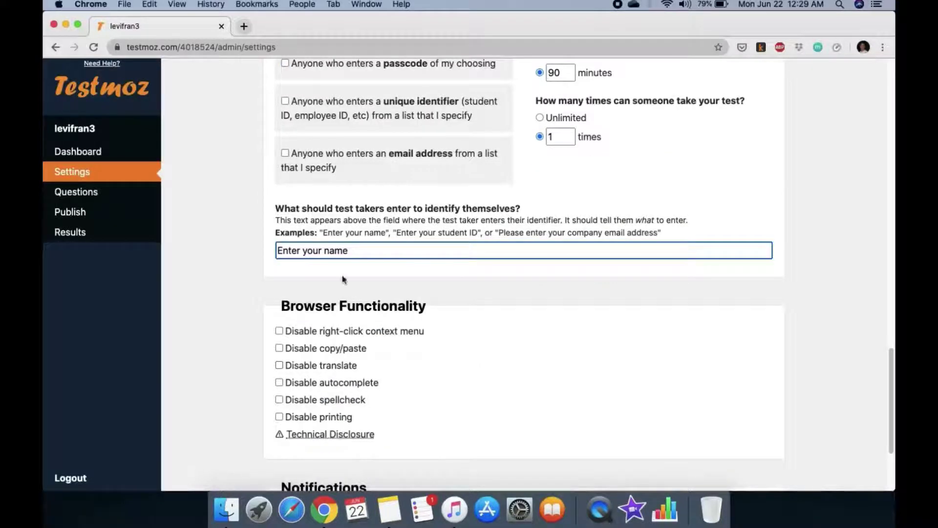
{"action": "scroll", "coordinate": [494, 325], "scroll_direction": "down", "scroll_amount": 1}
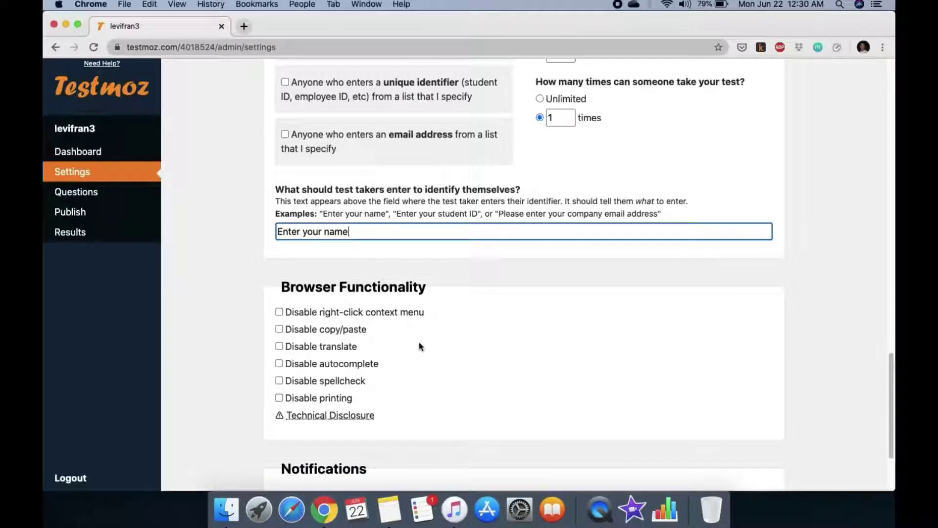
{"action": "scroll", "coordinate": [438, 331], "scroll_direction": "down", "scroll_amount": 1}
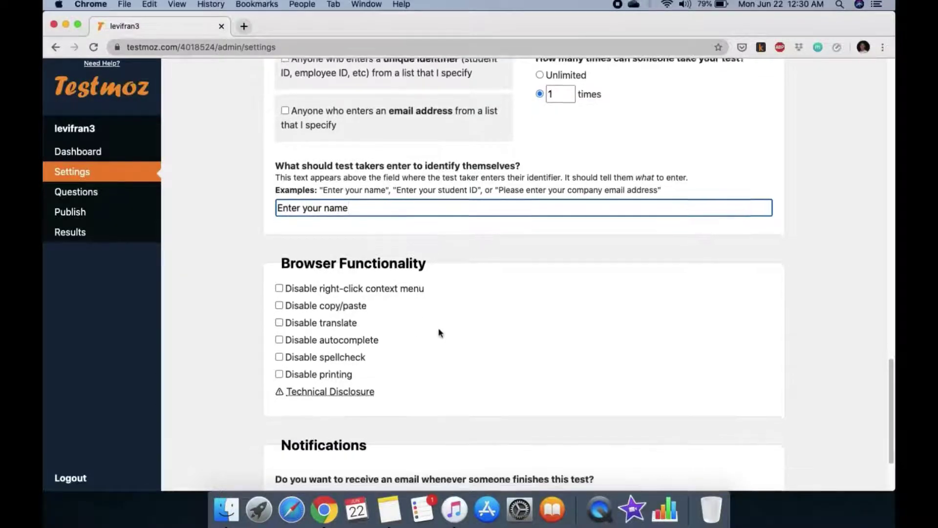
{"action": "scroll", "coordinate": [440, 330], "scroll_direction": "down", "scroll_amount": 4}
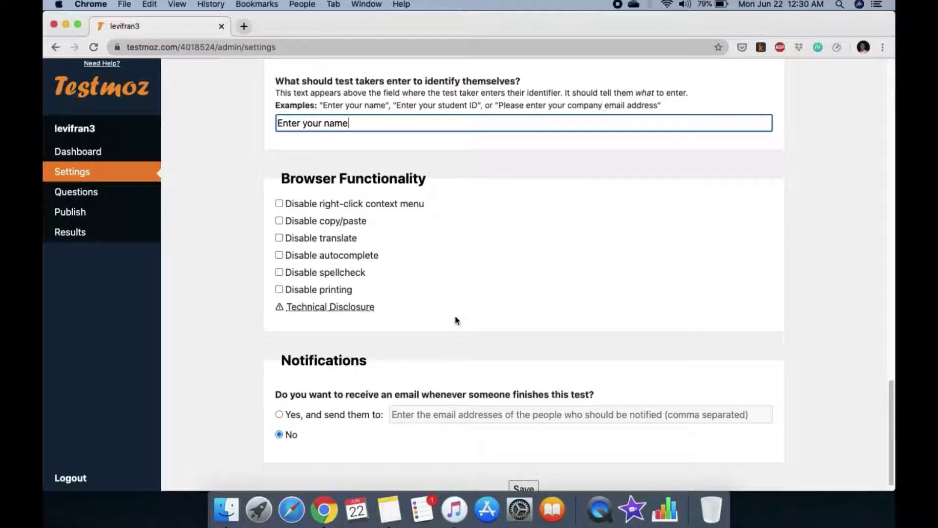
{"action": "scroll", "coordinate": [456, 320], "scroll_direction": "down", "scroll_amount": 1}
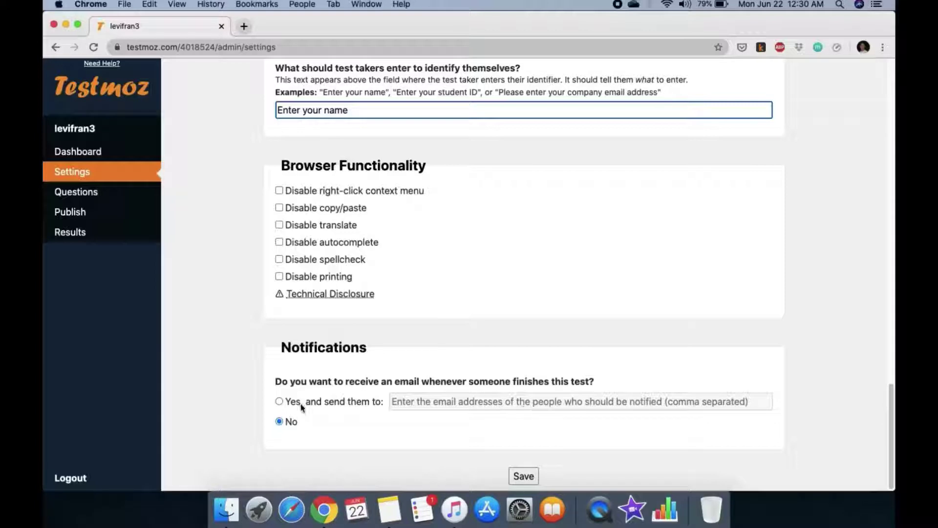
{"action": "left_click", "coordinate": [524, 476]}
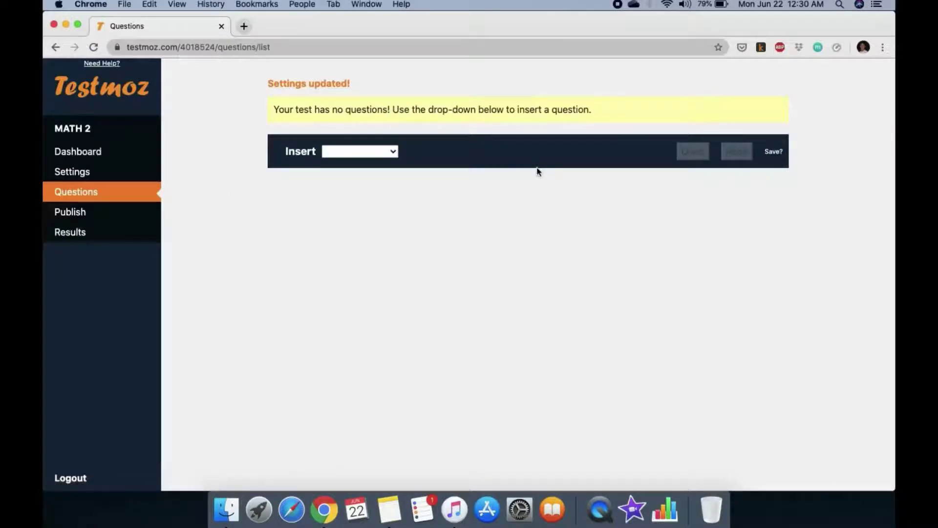
Step: Insert a multiple choice (choose one) question reading 'zjhgsnlhjglnhjvch'
{"action": "left_click", "coordinate": [394, 154]}
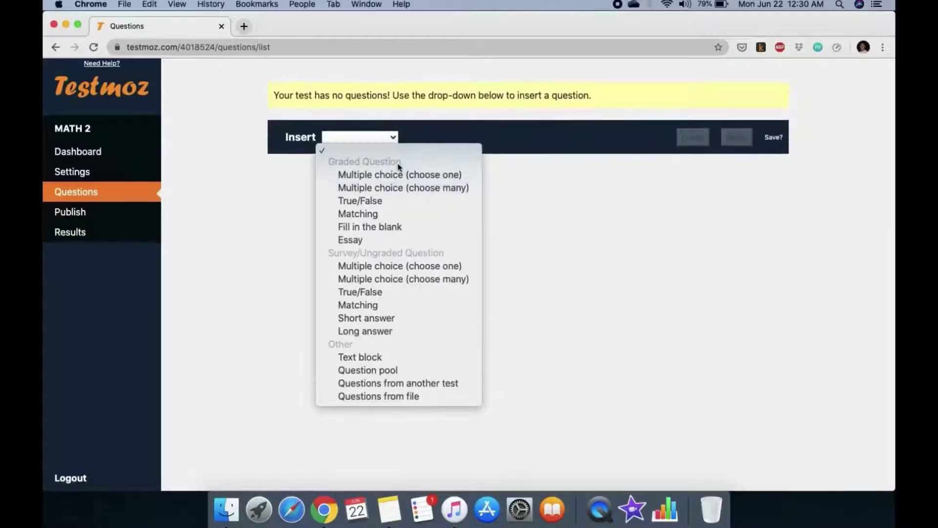
{"action": "left_click", "coordinate": [402, 175]}
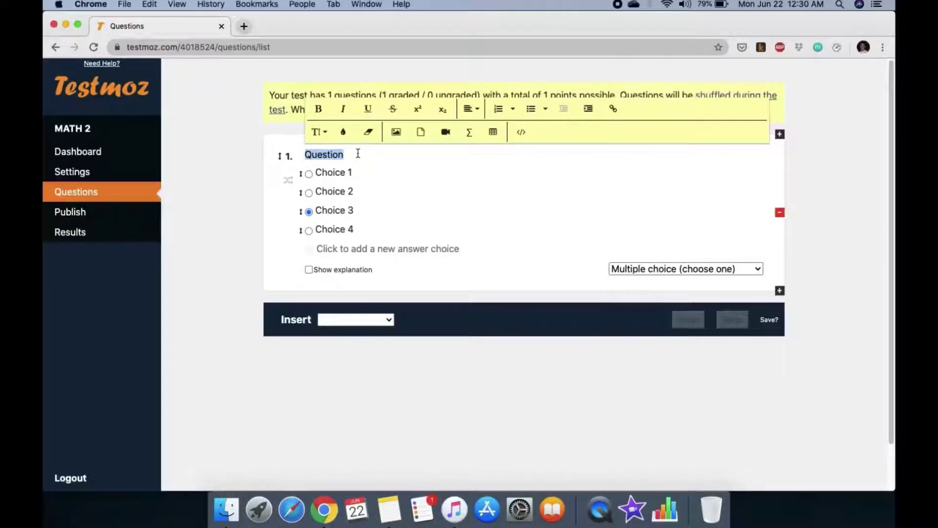
{"action": "type", "text": "zjhgsnlhjglnhjvch"}
{"action": "left_click", "coordinate": [469, 132]}
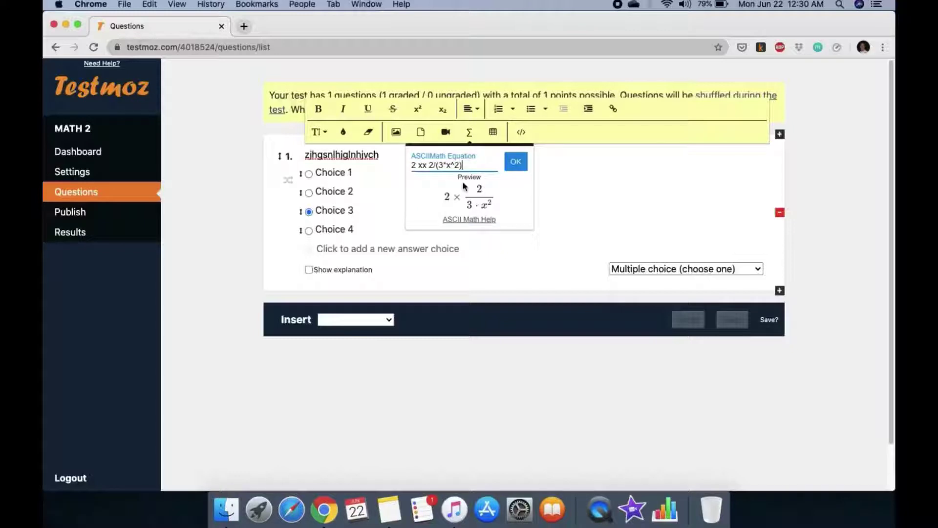
Step: Browse the ASCII Math Help examples, including the matrix example's syntax
{"action": "left_click", "coordinate": [488, 220]}
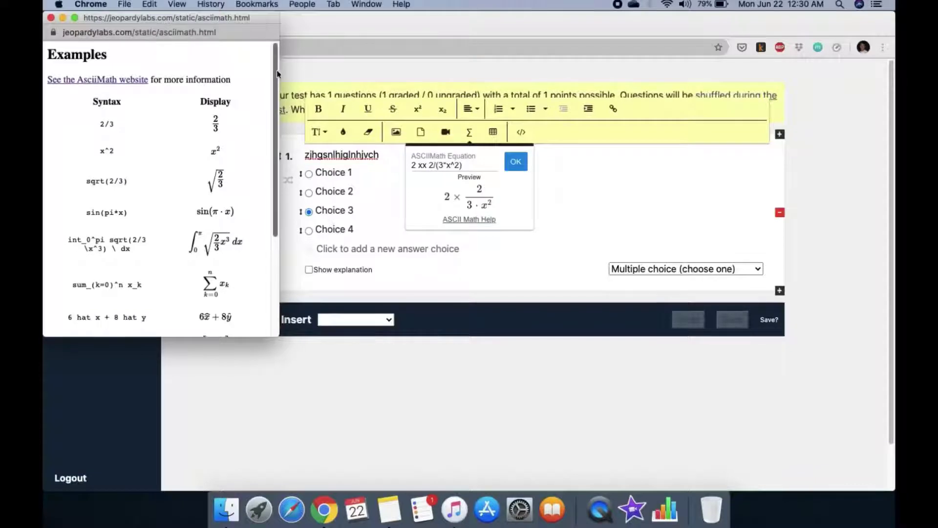
{"action": "left_click_drag", "start_coordinate": [277, 70], "coordinate": [270, 198]}
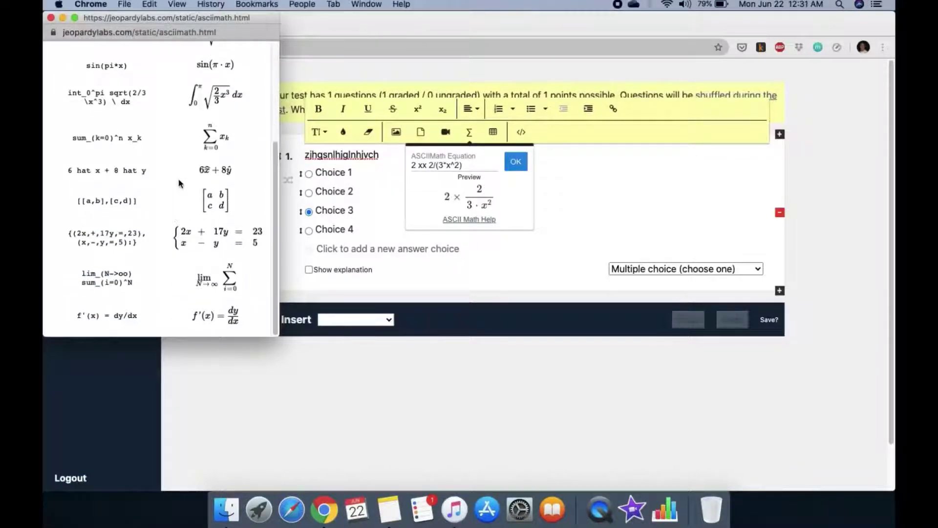
{"action": "left_click_drag", "start_coordinate": [78, 201], "coordinate": [151, 209]}
{"action": "left_click", "coordinate": [163, 197]}
{"action": "left_click", "coordinate": [204, 207]}
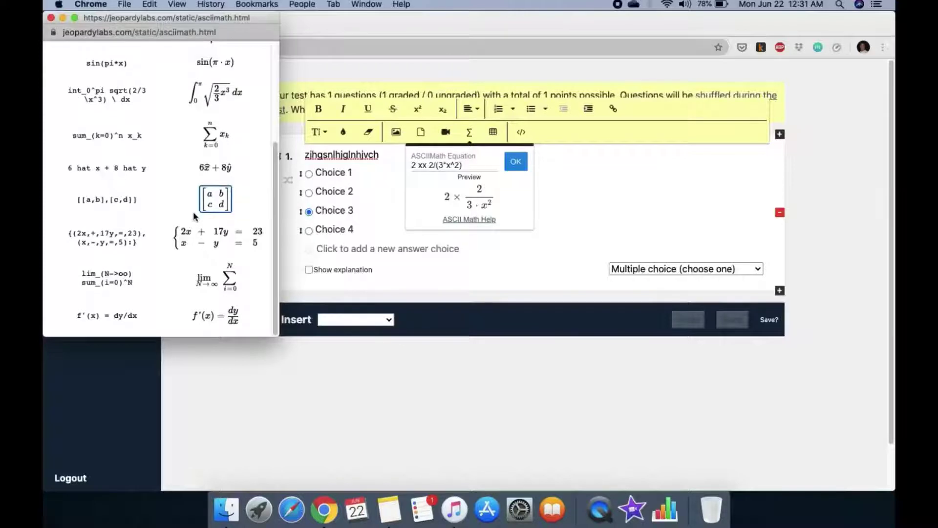
{"action": "scroll", "coordinate": [193, 215], "scroll_direction": "up", "scroll_amount": 5}
Step: Check the AsciiMath syntax reference, then confirm inserting the equation into question 1
{"action": "left_click", "coordinate": [138, 84]}
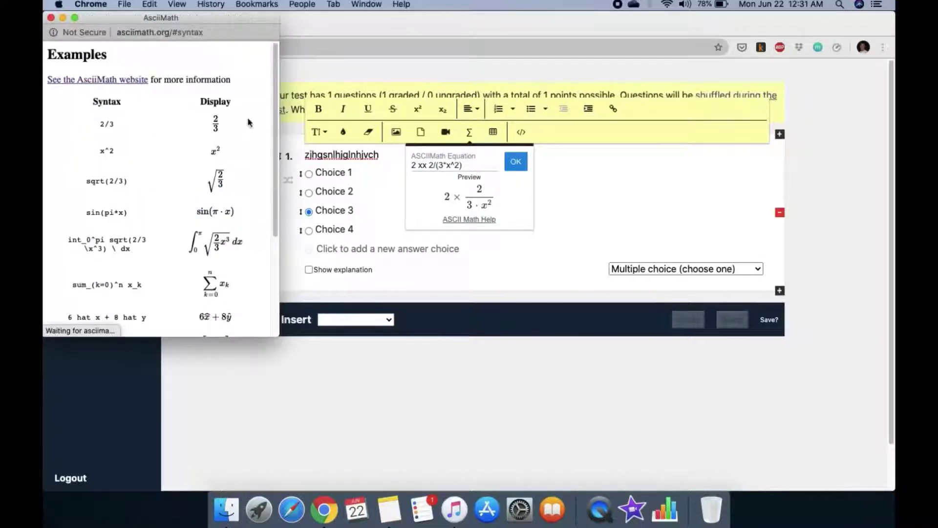
{"action": "left_click_drag", "start_coordinate": [276, 104], "coordinate": [272, 293]}
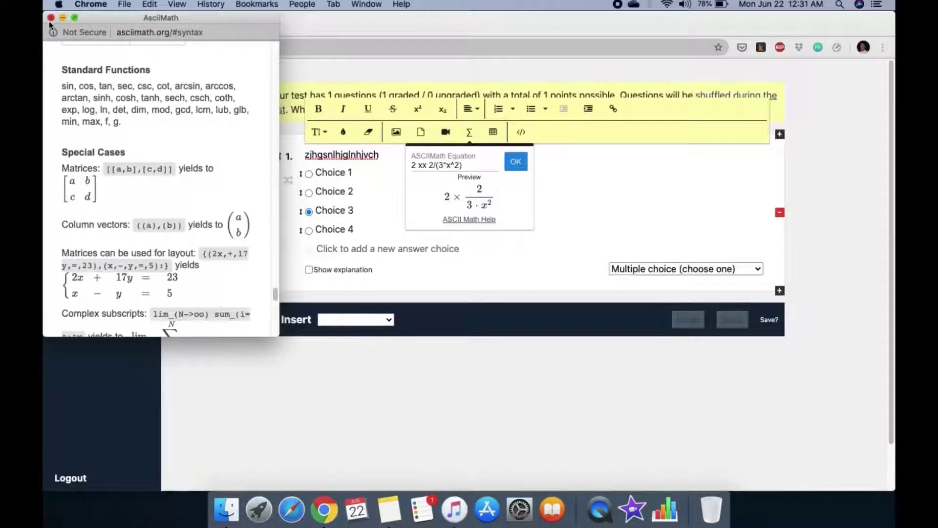
{"action": "left_click", "coordinate": [51, 17]}
{"action": "left_click", "coordinate": [520, 164]}
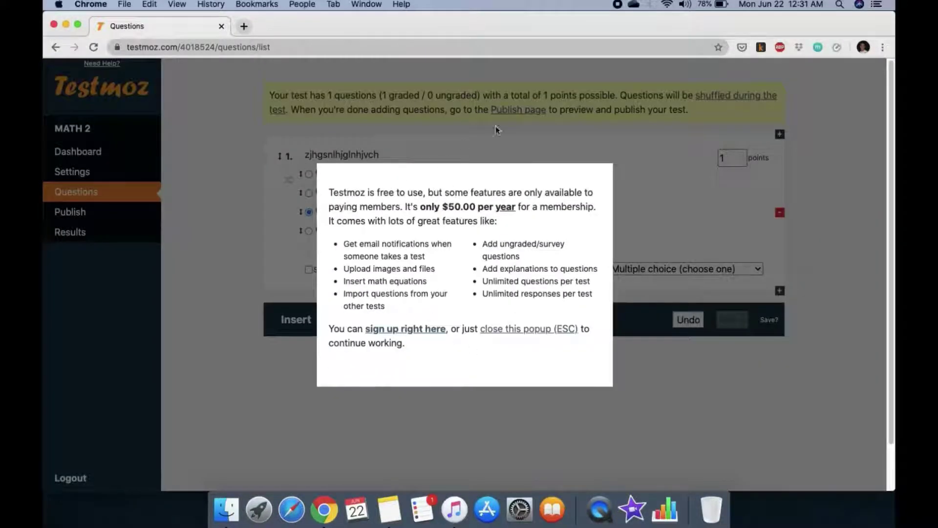
Step: Mark Choice 3 as question 1's correct answer at 1 point, dismissing the membership notices
{"action": "left_click", "coordinate": [481, 148]}
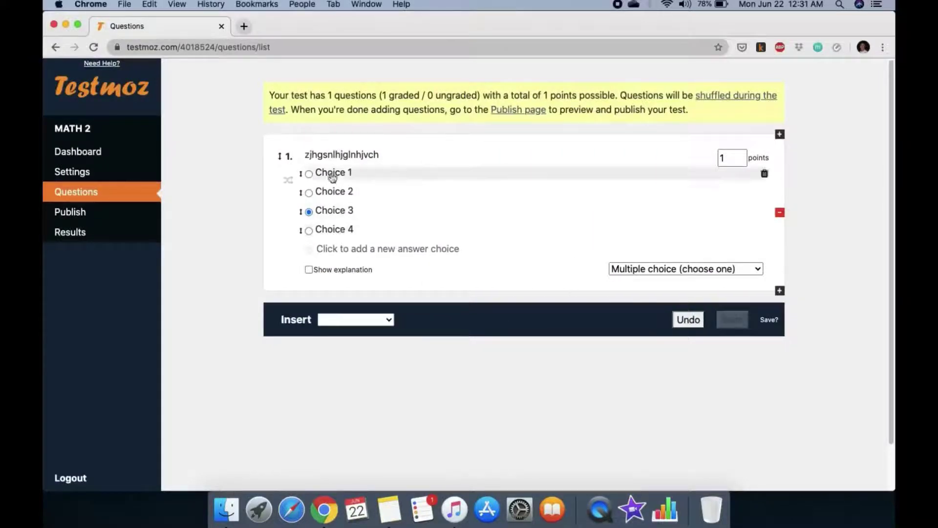
{"action": "left_click", "coordinate": [309, 213]}
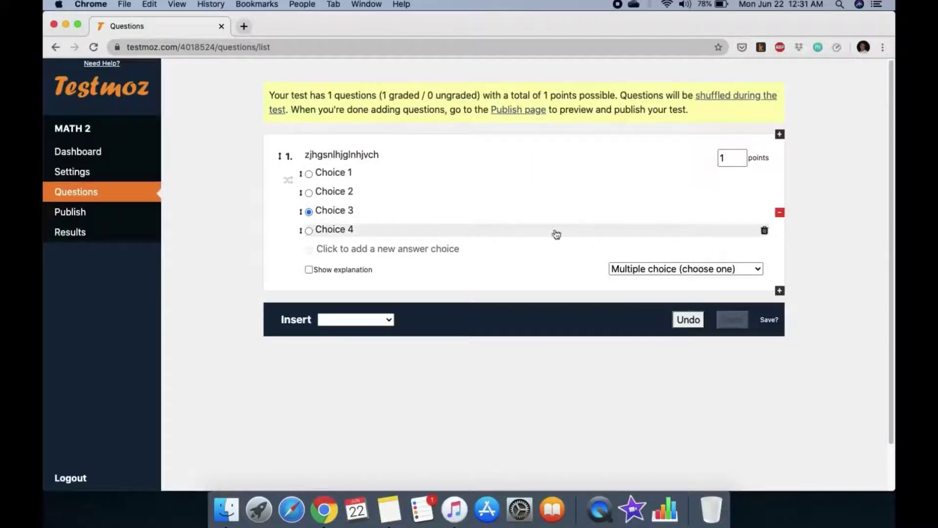
{"action": "left_click", "coordinate": [727, 158]}
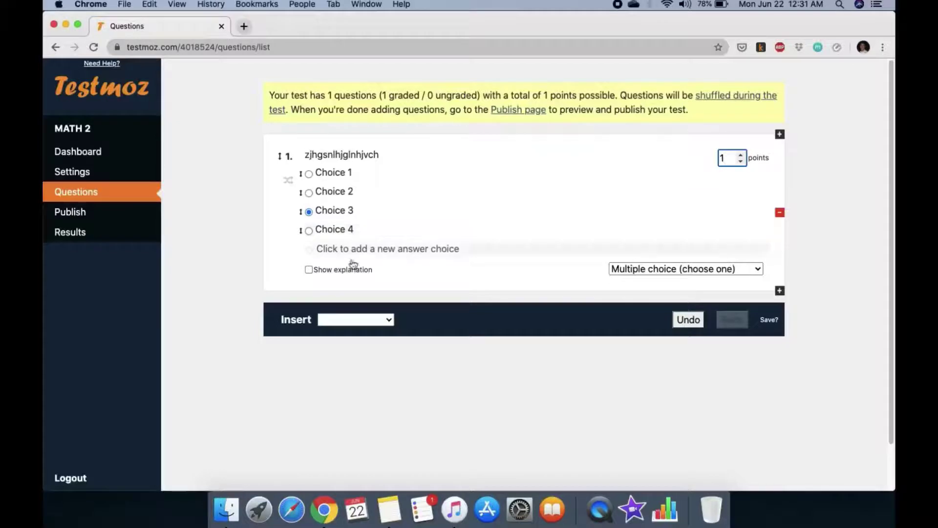
{"action": "left_click", "coordinate": [309, 270]}
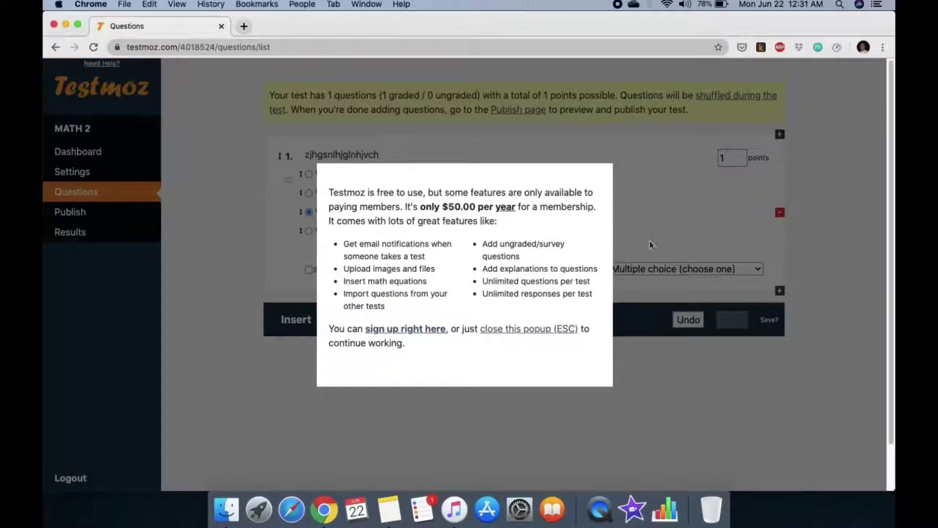
{"action": "left_click", "coordinate": [629, 219]}
Step: Add True/False question 2 'xfghghg' with False correct, then insert a Matching question 3
{"action": "left_click", "coordinate": [393, 320]}
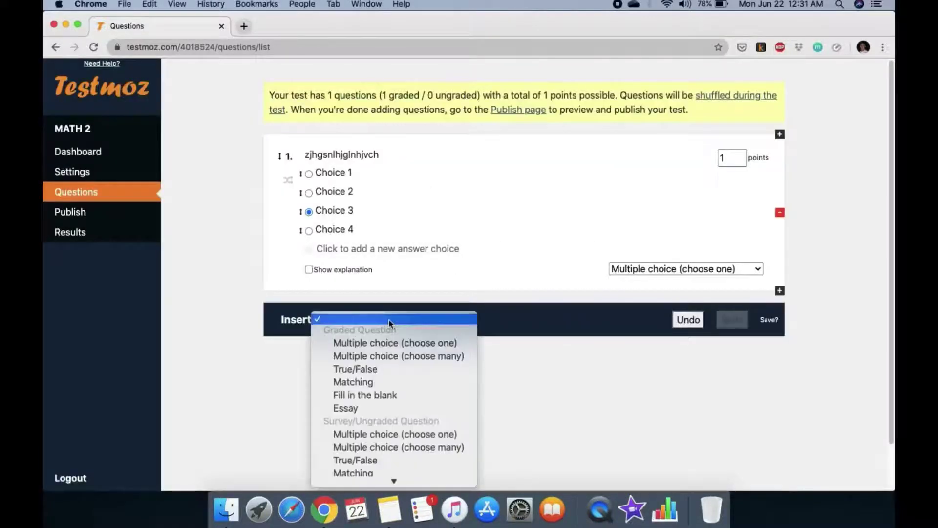
{"action": "left_click", "coordinate": [384, 369]}
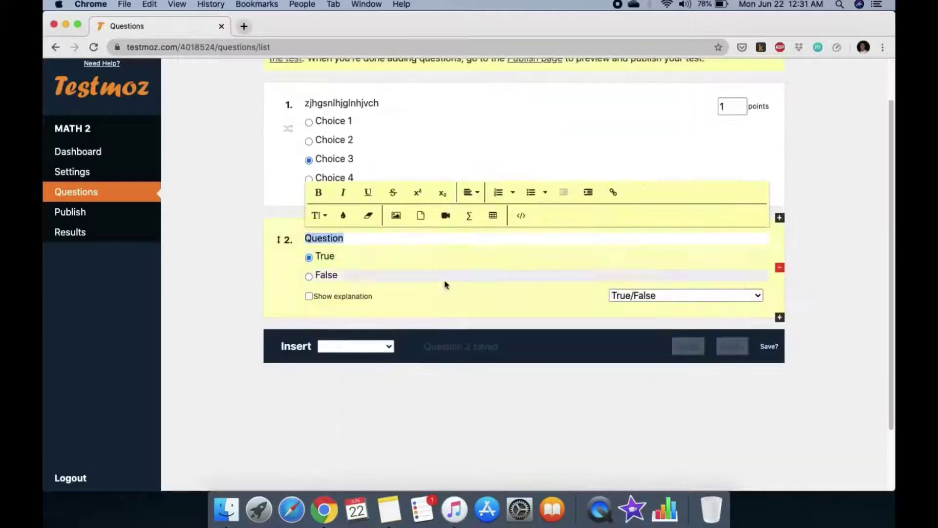
{"action": "type", "text": "xfghghg"}
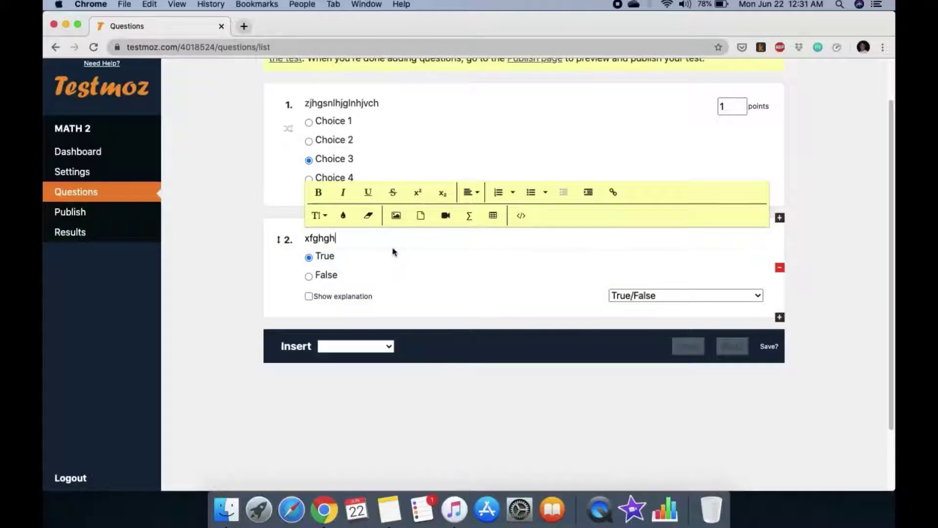
{"action": "left_click", "coordinate": [311, 276]}
{"action": "left_click", "coordinate": [310, 276]}
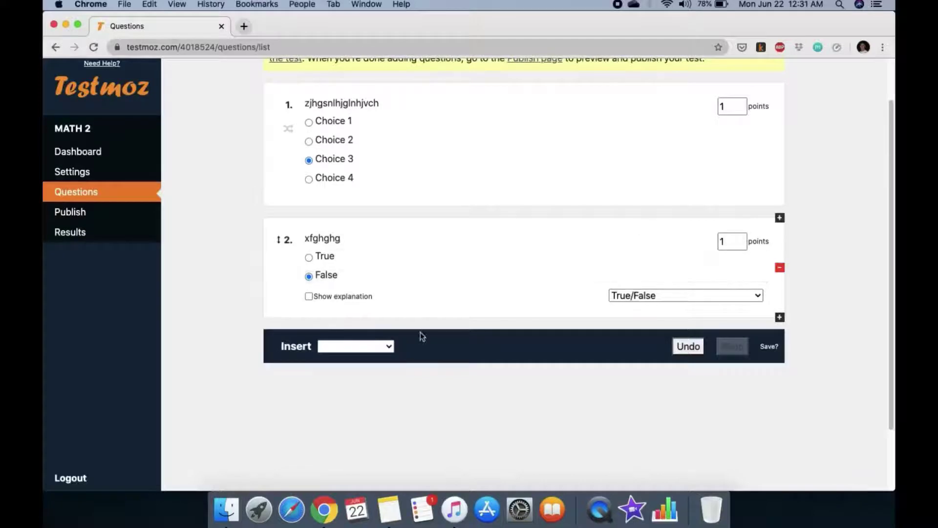
{"action": "left_click", "coordinate": [389, 345]}
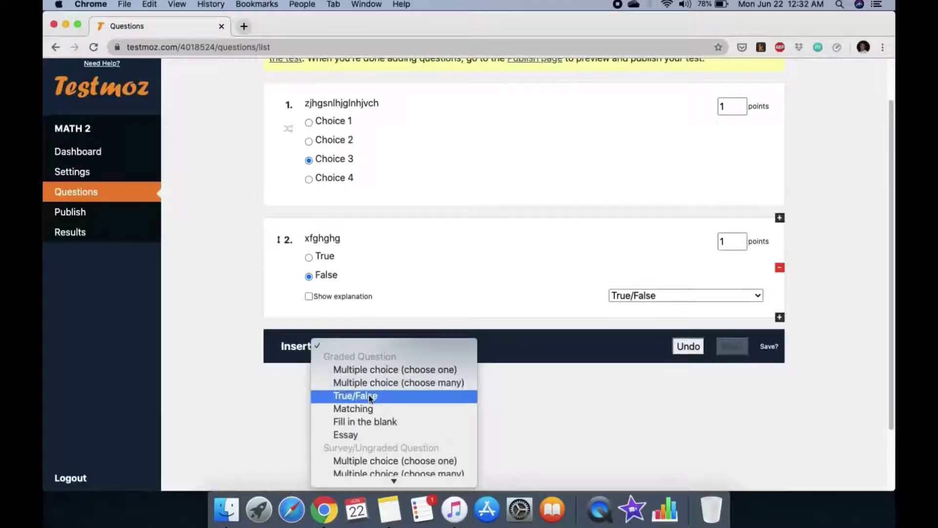
{"action": "left_click", "coordinate": [369, 409]}
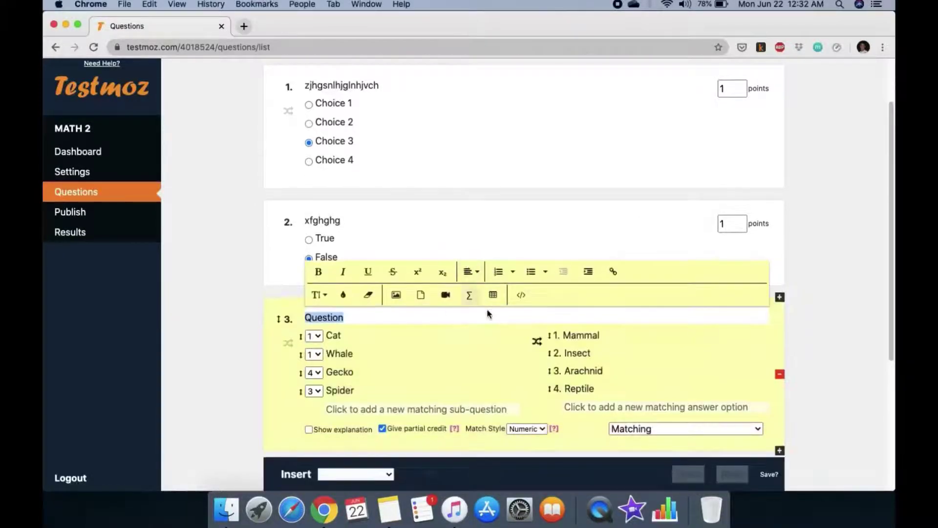
Step: Replace the matching items Cat and Whale with 'dfgdfg' and 'zcbnbn', and add 'zcb'
{"action": "double_click", "coordinate": [336, 336]}
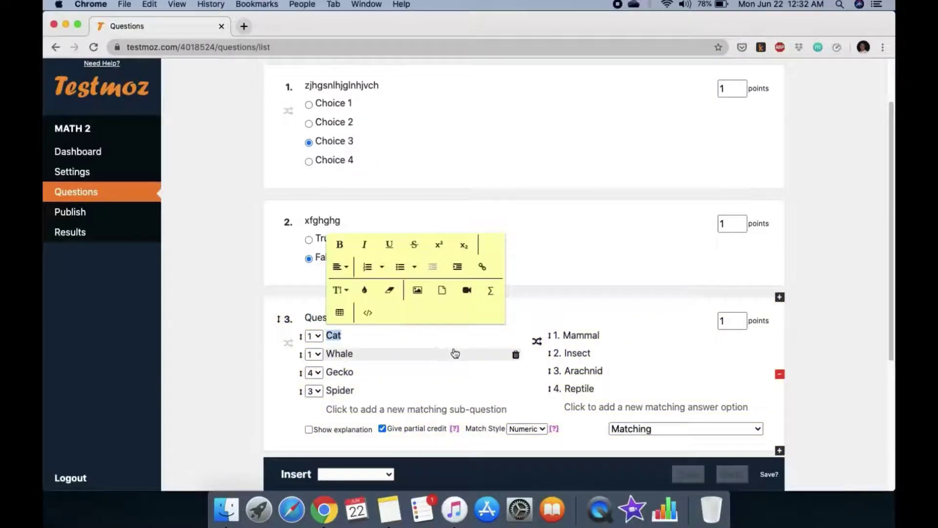
{"action": "type", "text": "dfgdfg"}
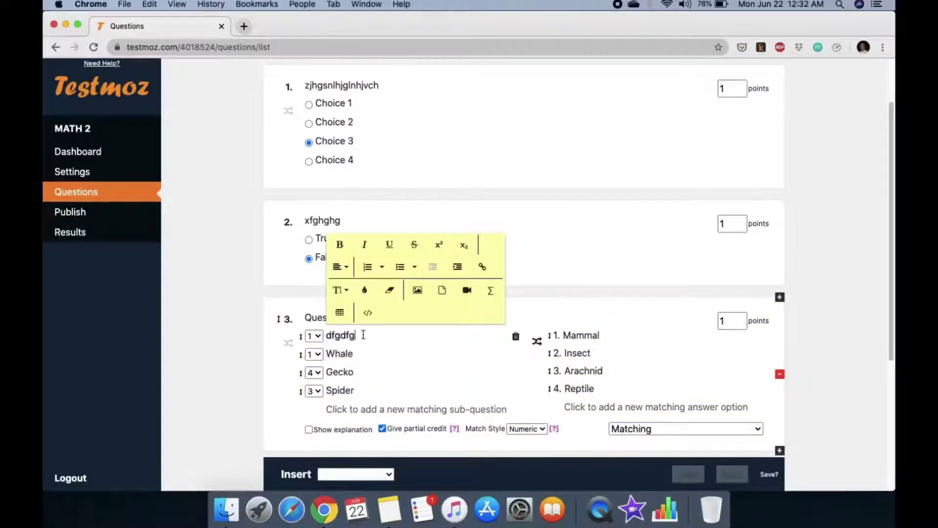
{"action": "double_click", "coordinate": [359, 353]}
{"action": "type", "text": "zcbnbn"}
{"action": "key", "text": "Tab"}
{"action": "type", "text": "zcb"}
{"action": "scroll", "coordinate": [426, 381], "scroll_direction": "down", "scroll_amount": 3}
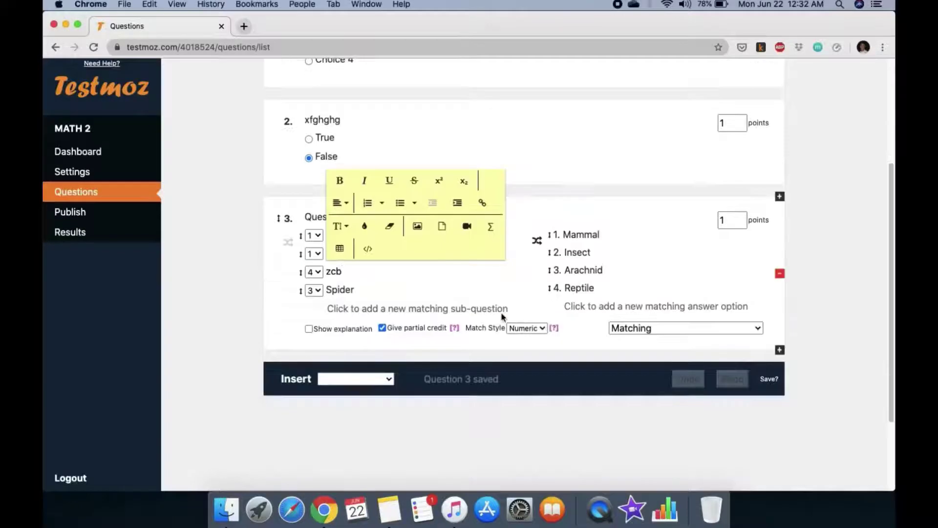
{"action": "left_click", "coordinate": [436, 361]}
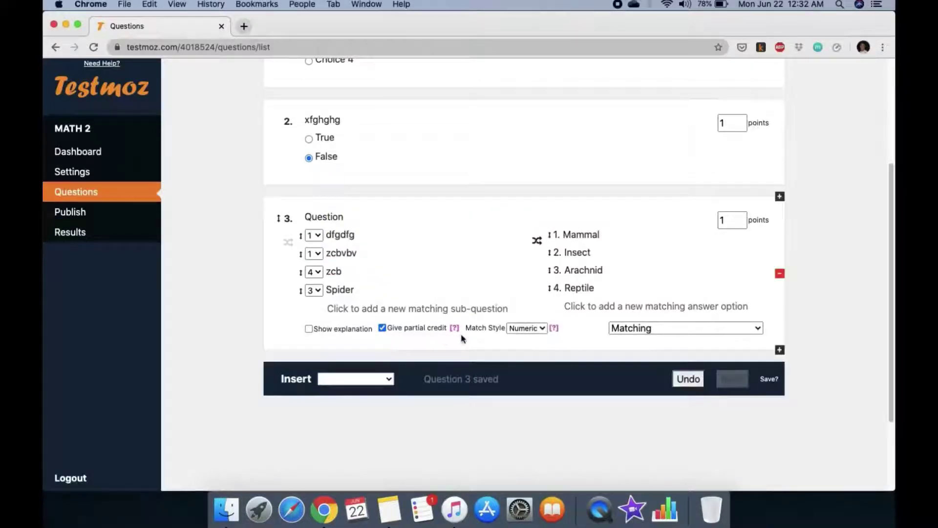
Step: Make question 3 worth 4 points and add a Fill in the blank question 4
{"action": "left_click", "coordinate": [728, 220]}
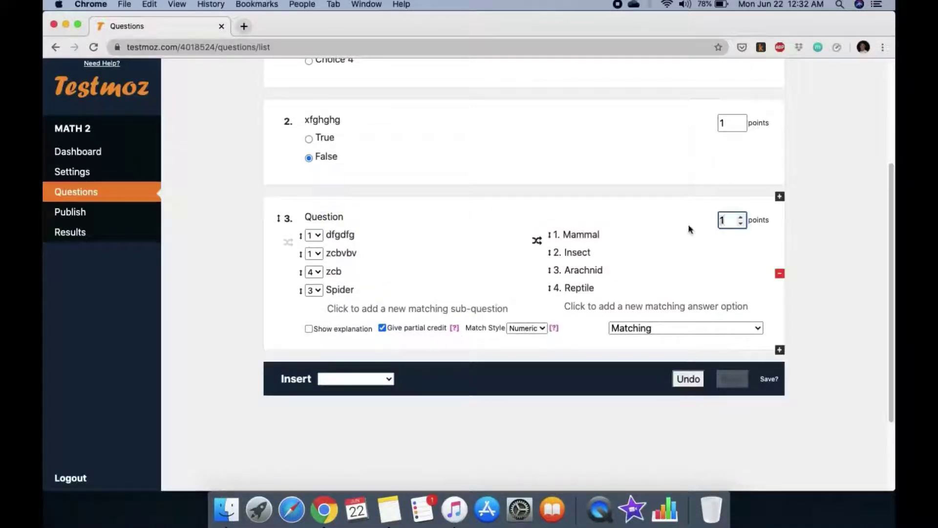
{"action": "key", "text": "BackSpace"}
{"action": "type", "text": "4"}
{"action": "left_click", "coordinate": [356, 379]}
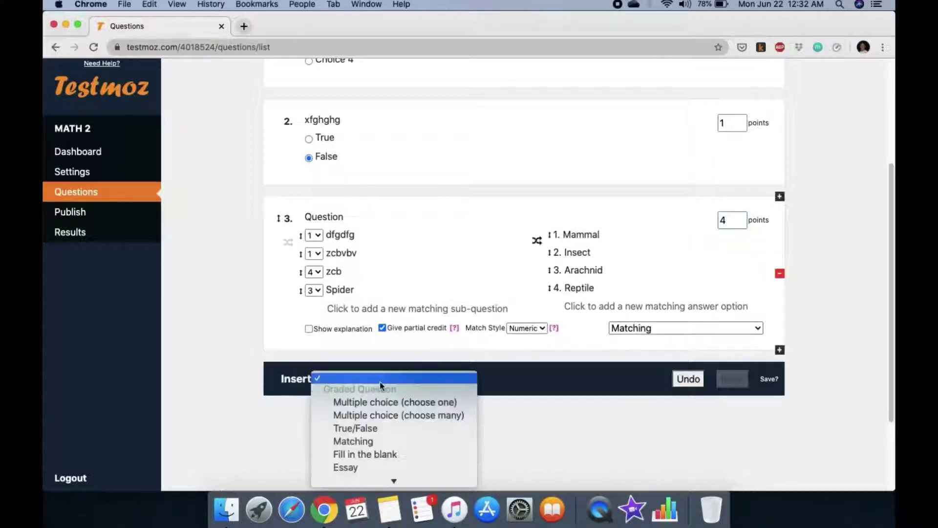
{"action": "left_click", "coordinate": [389, 454]}
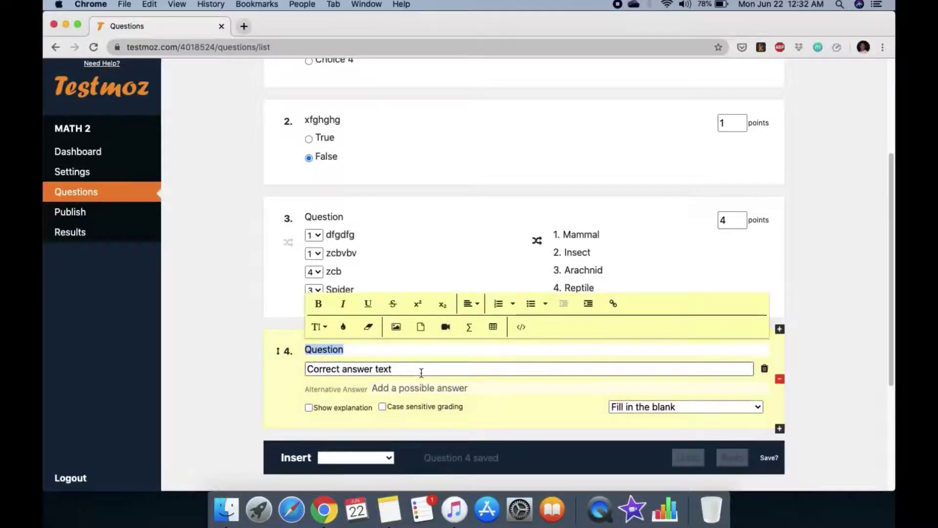
Step: Word question 4 as 'adgdfg' with correct answer 'sadgxt'
{"action": "type", "text": "adgdfg"}
{"action": "key", "text": "Tab"}
{"action": "type", "text": "sadgxt"}
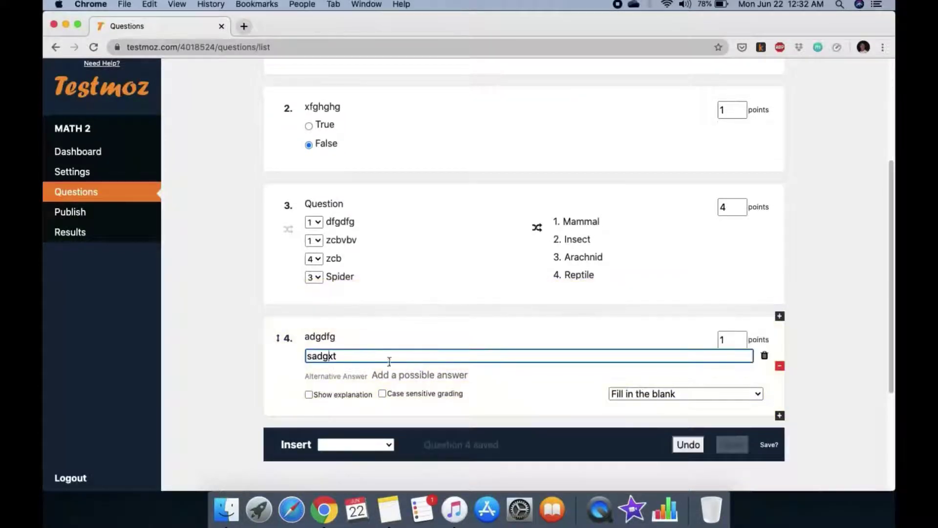
{"action": "scroll", "coordinate": [388, 360], "scroll_direction": "down", "scroll_amount": 2}
Step: Add Essay question 5 reading 'fhdgjhdydsgdsgf' and save the questions
{"action": "left_click", "coordinate": [354, 349]}
{"action": "left_click", "coordinate": [373, 438]}
{"action": "type", "text": "fhdgjhdydsgdsgf"}
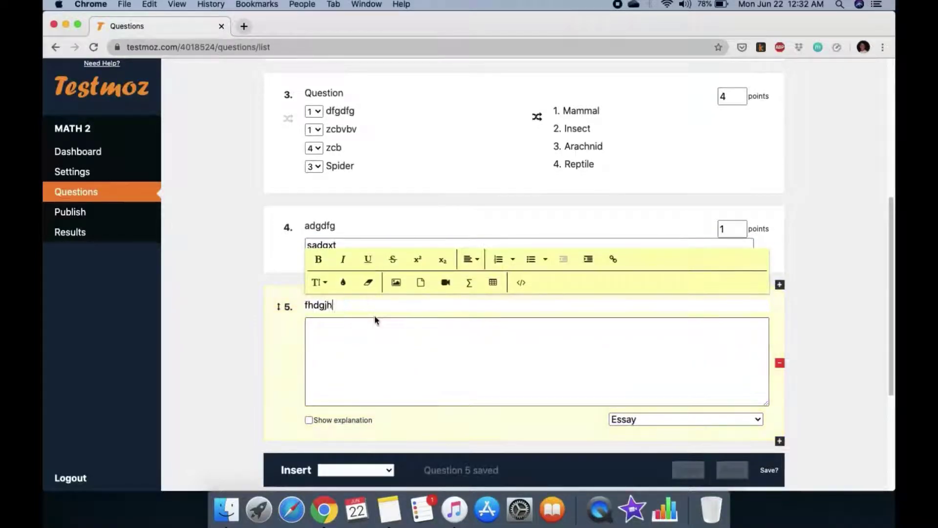
{"action": "left_click", "coordinate": [406, 360]}
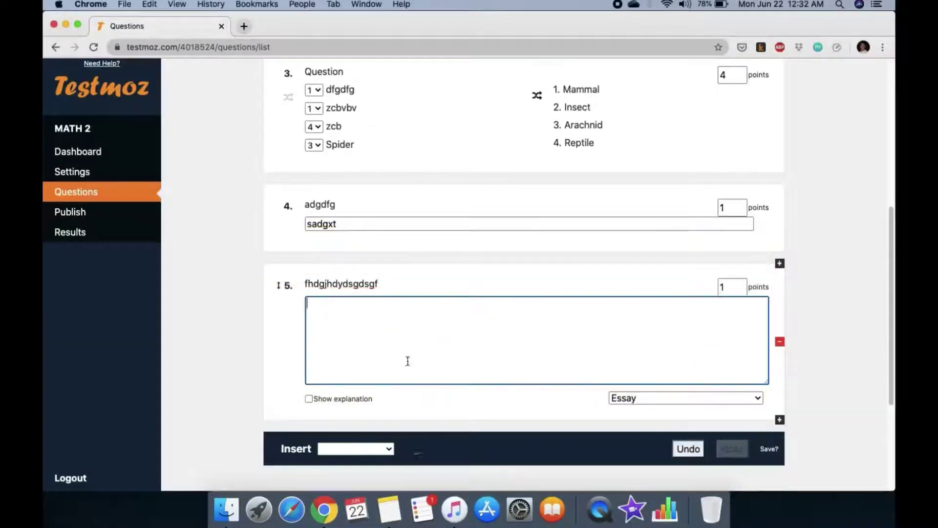
{"action": "scroll", "coordinate": [420, 372], "scroll_direction": "down", "scroll_amount": 2}
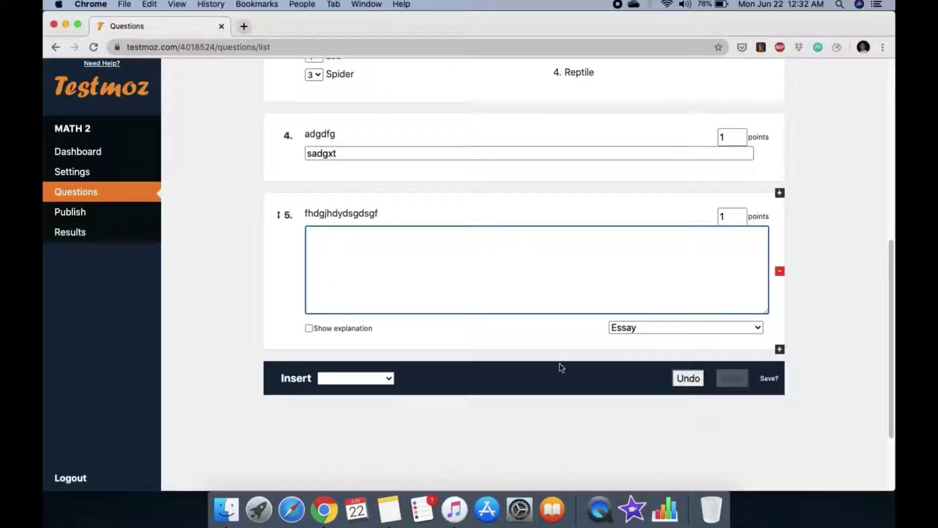
{"action": "left_click", "coordinate": [768, 379]}
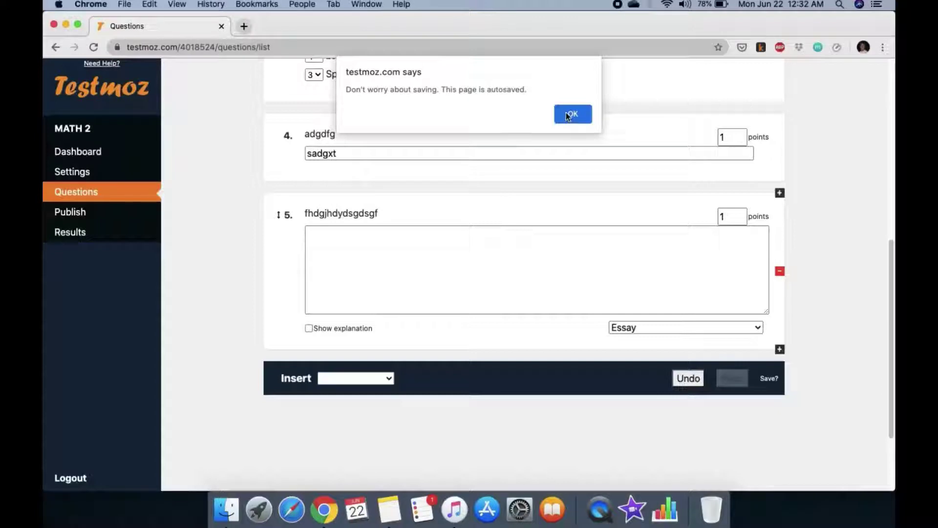
{"action": "left_click", "coordinate": [572, 114]}
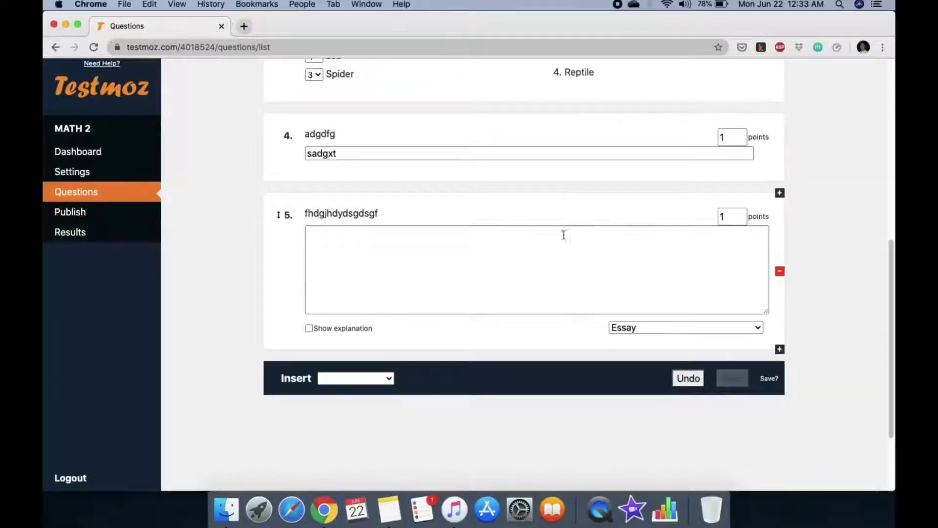
{"action": "scroll", "coordinate": [529, 248], "scroll_direction": "down", "scroll_amount": 3}
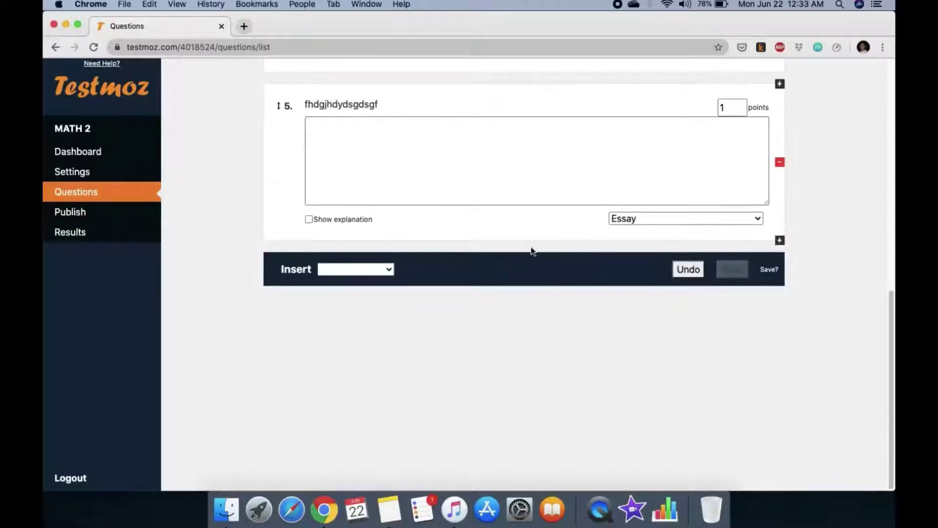
Step: Open the MATH 2 test preview from the Publish page and start it as a student
{"action": "left_click", "coordinate": [88, 215]}
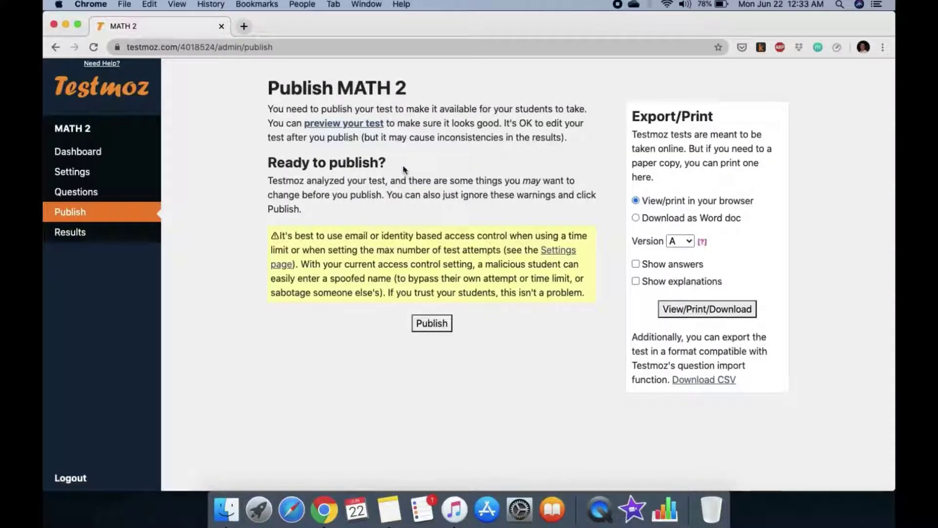
{"action": "left_click", "coordinate": [342, 128]}
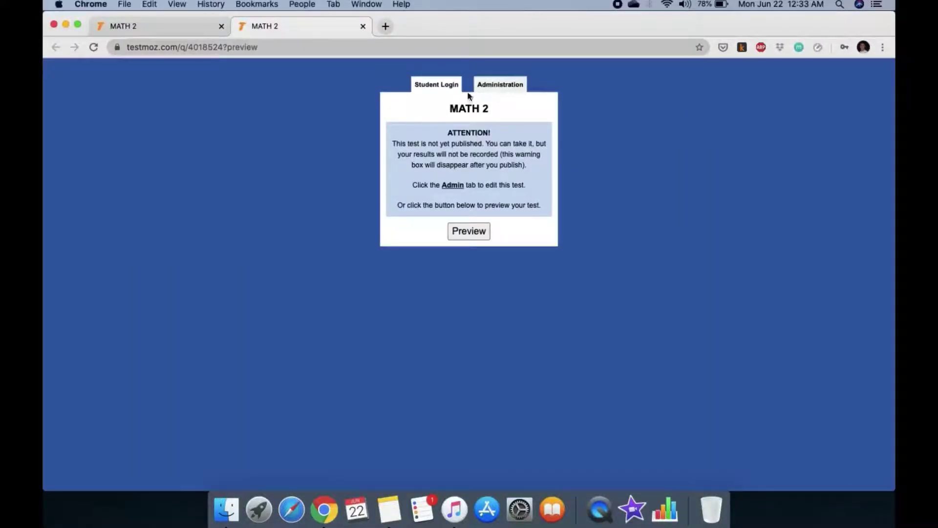
{"action": "left_click", "coordinate": [468, 232]}
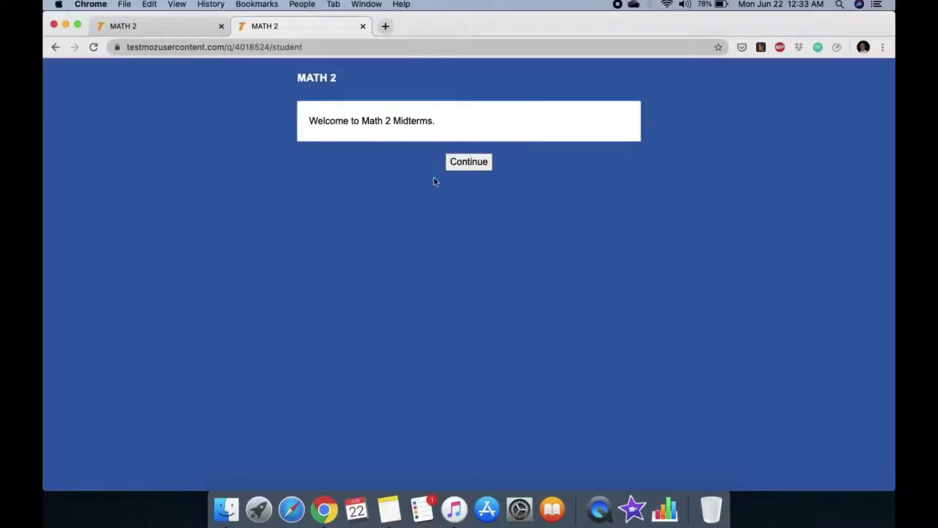
Step: Begin the test and submit the matching question with matches 2, 3, 3 and 4
{"action": "left_click", "coordinate": [478, 163]}
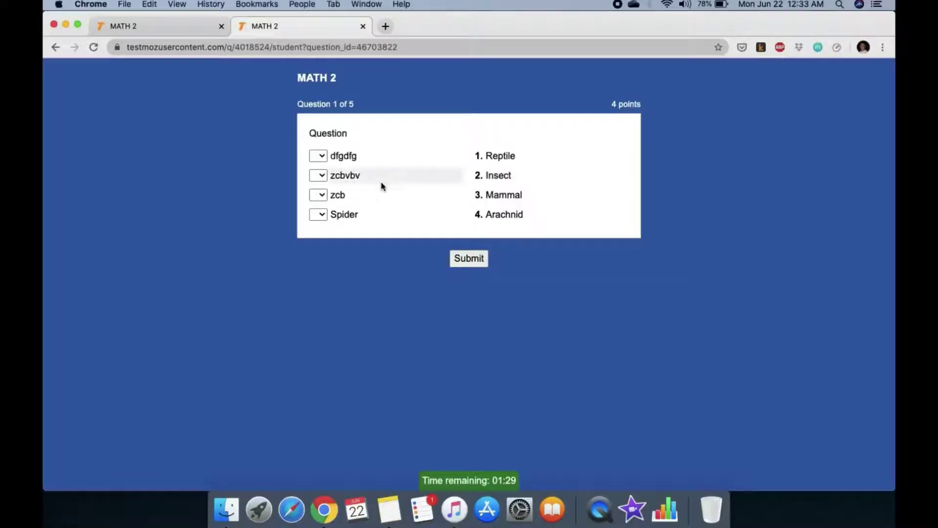
{"action": "left_click", "coordinate": [467, 259]}
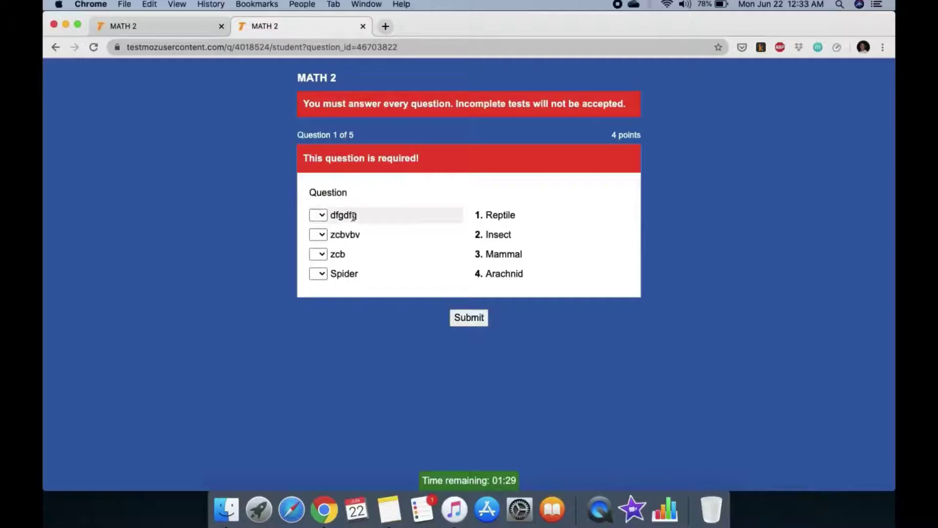
{"action": "left_click", "coordinate": [318, 215]}
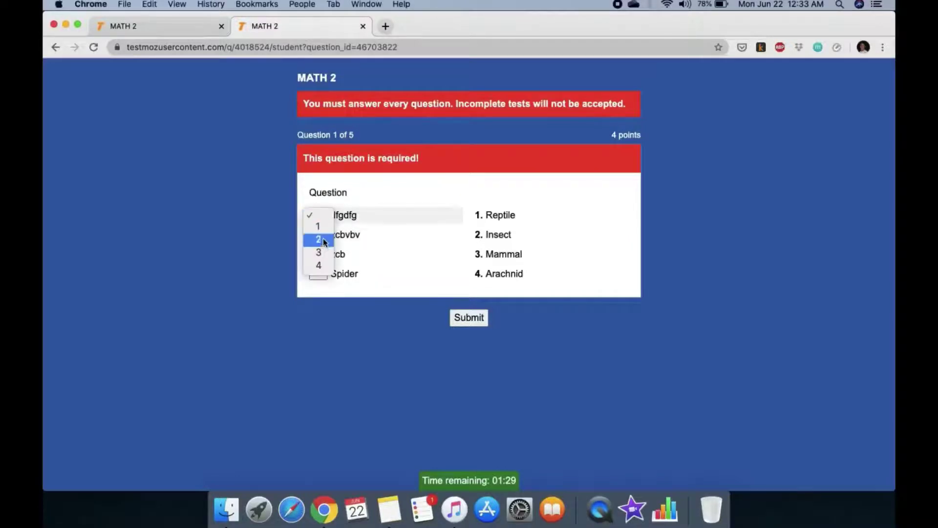
{"action": "left_click", "coordinate": [323, 239]}
{"action": "left_click", "coordinate": [318, 235]}
{"action": "left_click", "coordinate": [319, 271]}
{"action": "left_click", "coordinate": [318, 255]}
{"action": "left_click", "coordinate": [319, 291]}
{"action": "left_click", "coordinate": [318, 273]}
{"action": "left_click", "coordinate": [319, 324]}
{"action": "left_click", "coordinate": [475, 323]}
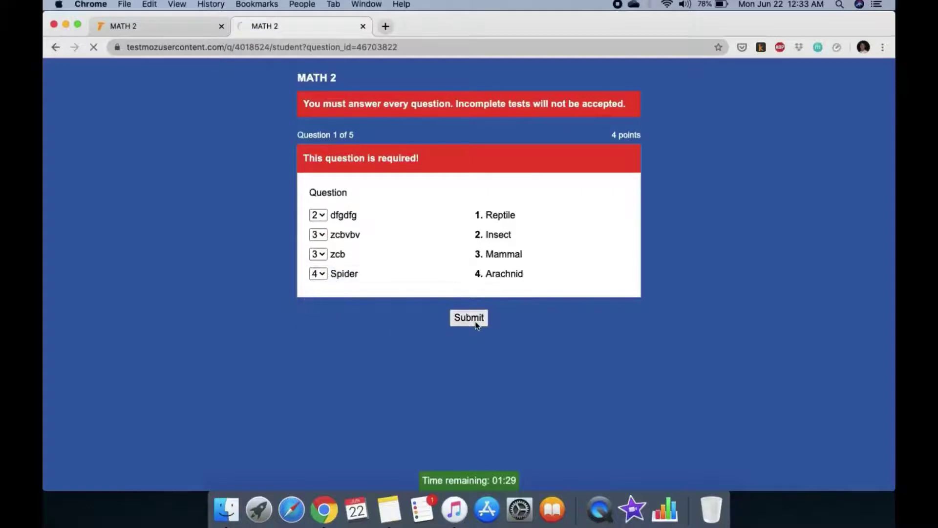
Step: Answer question 2 with 'fghdyhdsfgdsg' and question 3 with True
{"action": "left_click", "coordinate": [402, 157]}
{"action": "type", "text": "fghdyhdsfgdsg"}
{"action": "left_click", "coordinate": [467, 206]}
{"action": "left_click", "coordinate": [350, 157]}
{"action": "left_click", "coordinate": [470, 219]}
Step: Answer question 4 with 'zdfhdjgnb', pick Choice 3 on the last question, and finish
{"action": "left_click", "coordinate": [385, 186]}
{"action": "type", "text": "zdfhdjgnb"}
{"action": "left_click", "coordinate": [467, 367]}
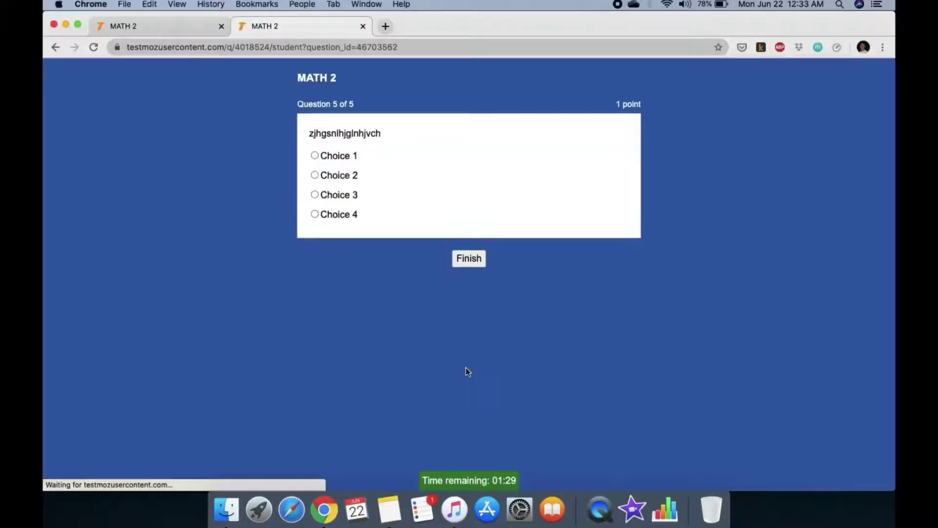
{"action": "left_click", "coordinate": [342, 196]}
{"action": "left_click", "coordinate": [469, 258]}
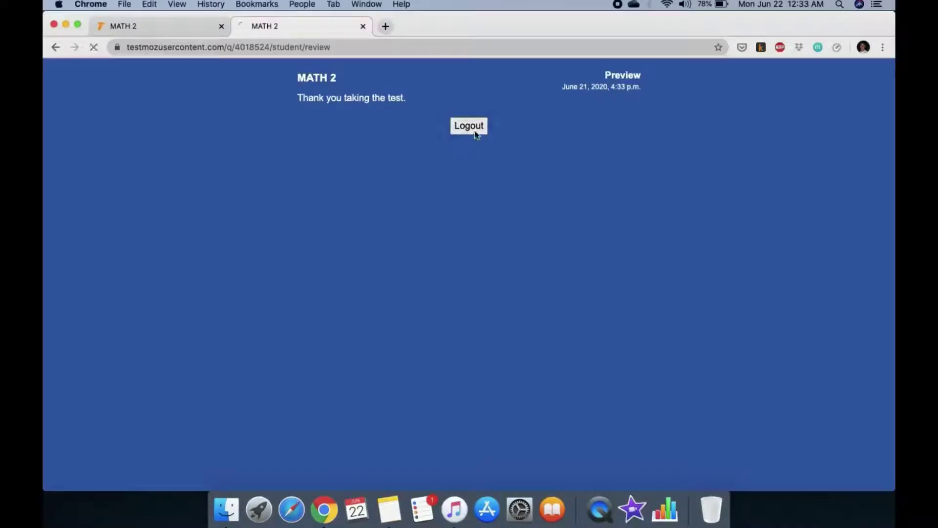
{"action": "left_click", "coordinate": [363, 26]}
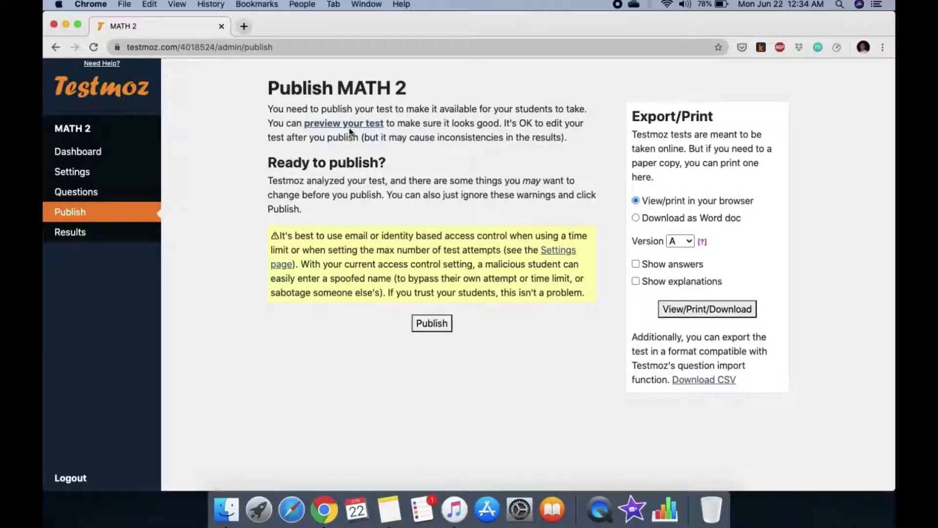
Step: Publish MATH 2 so it is open at testmoz.com/4018524
{"action": "left_click", "coordinate": [432, 323]}
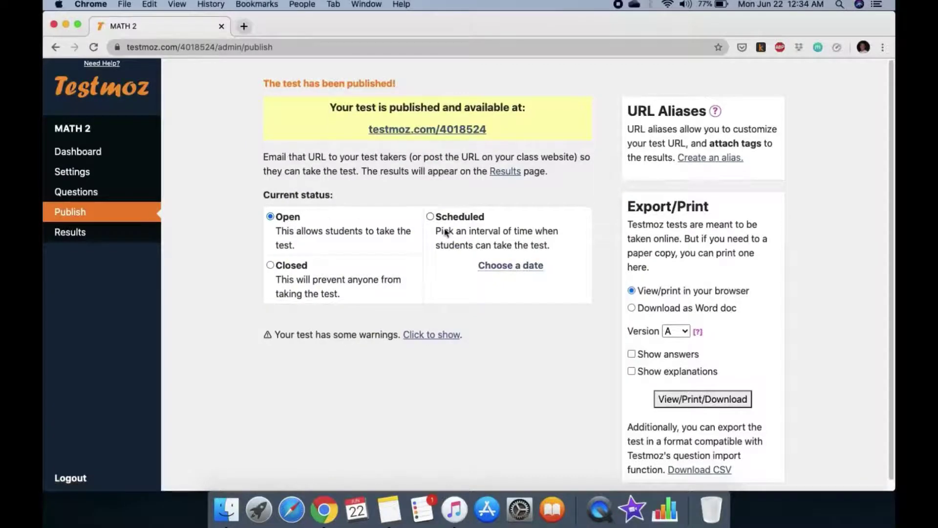
Step: Try scheduling the test, dismiss the membership offer, and select the published test link
{"action": "left_click", "coordinate": [433, 219]}
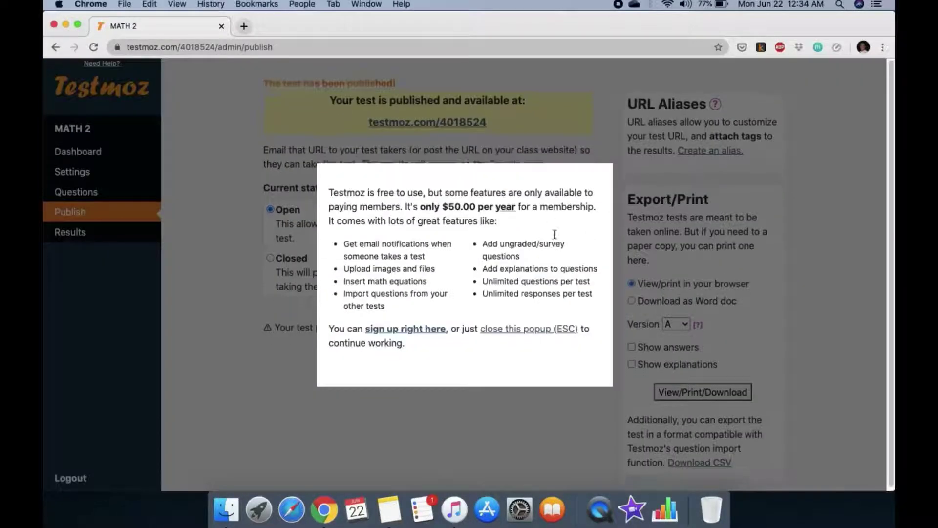
{"action": "left_click", "coordinate": [454, 153]}
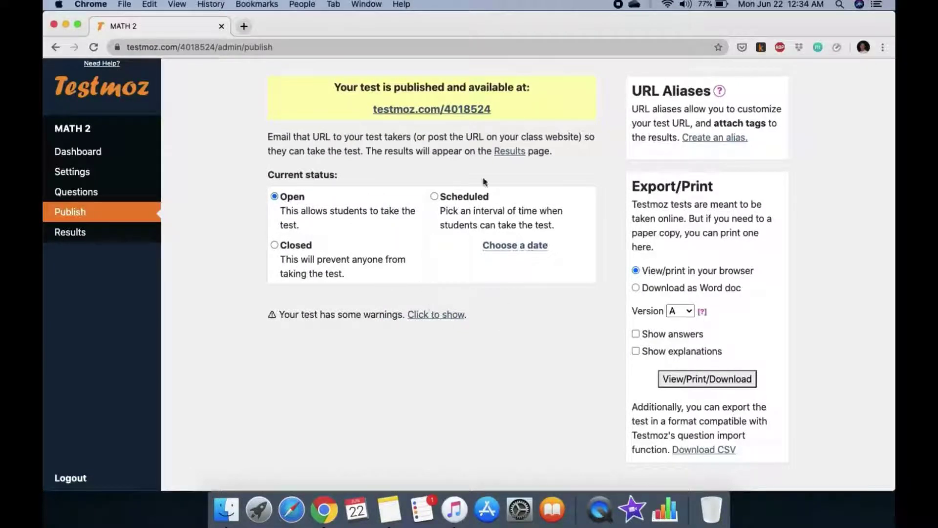
{"action": "left_click_drag", "start_coordinate": [373, 110], "coordinate": [525, 117]}
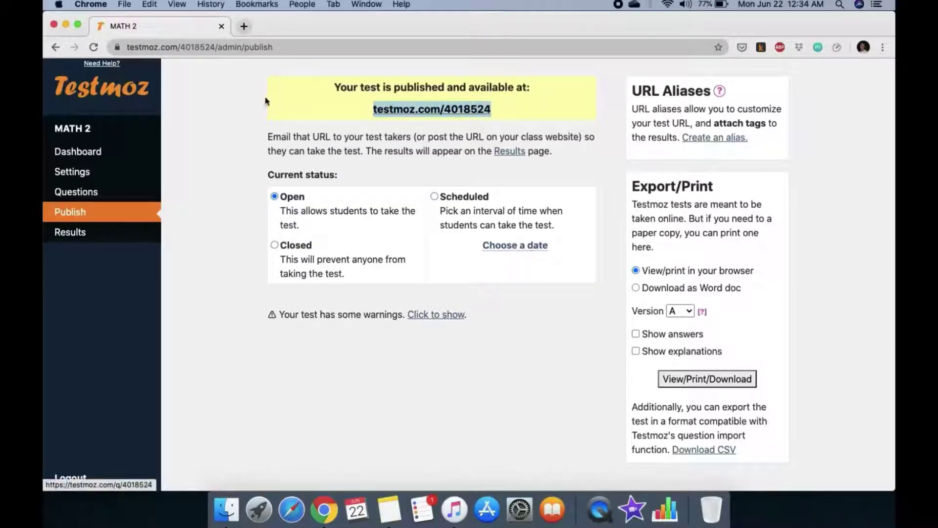
Step: Select test ID 4018524 in the address bar and glance at Notes before returning
{"action": "double_click", "coordinate": [182, 49]}
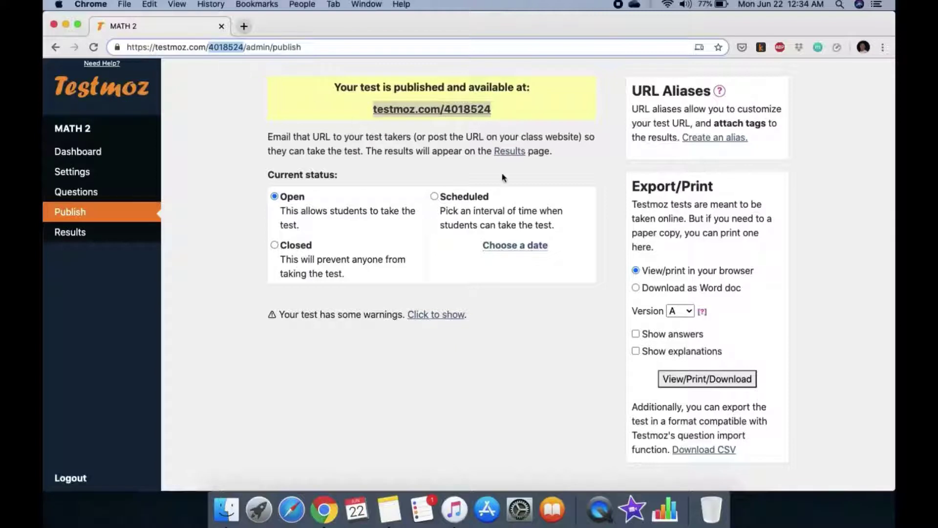
{"action": "left_click", "coordinate": [388, 509]}
{"action": "left_click", "coordinate": [613, 146]}
{"action": "left_click", "coordinate": [155, 335]}
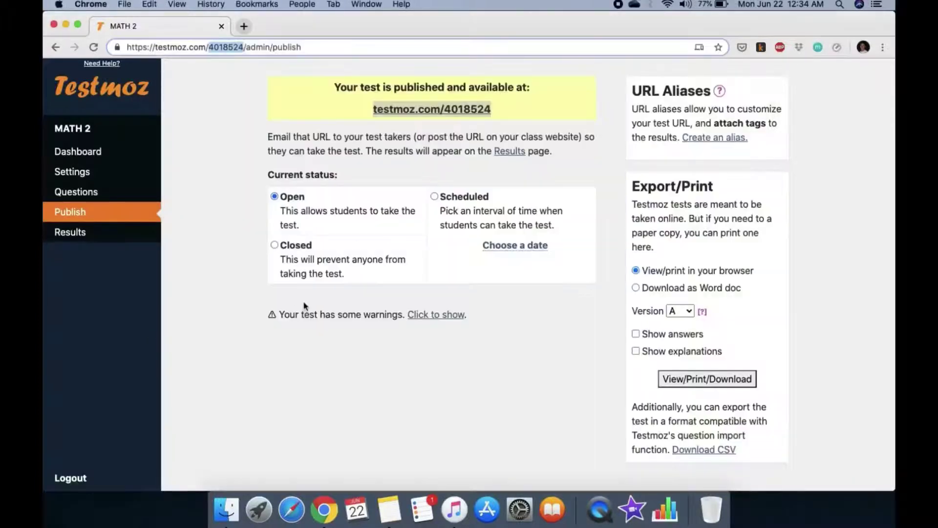
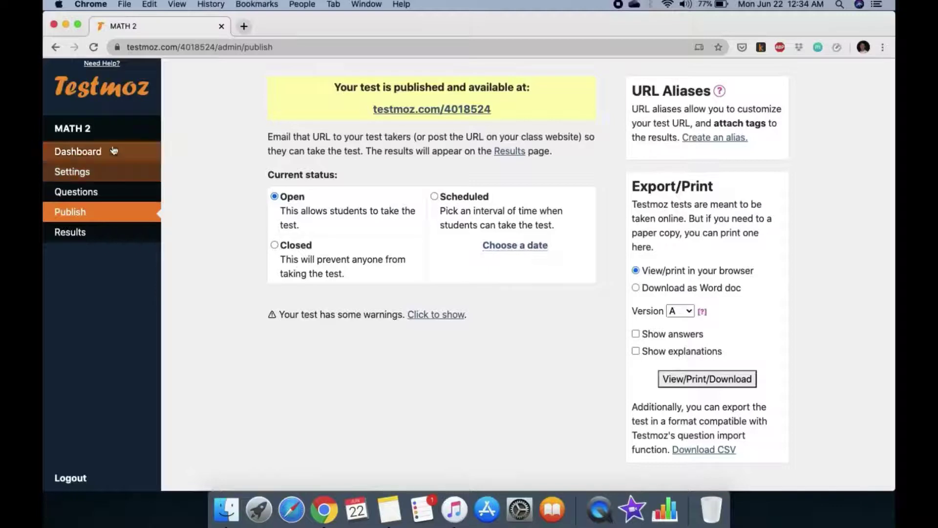
Step: Create a clone of the MATH 2 test from its dashboard
{"action": "left_click", "coordinate": [96, 137]}
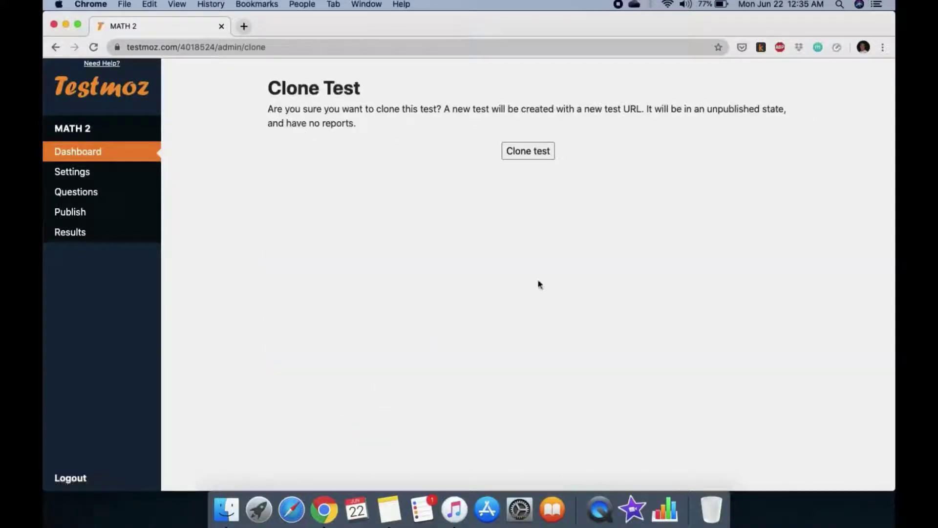
{"action": "left_click", "coordinate": [540, 155]}
{"action": "left_click", "coordinate": [539, 156]}
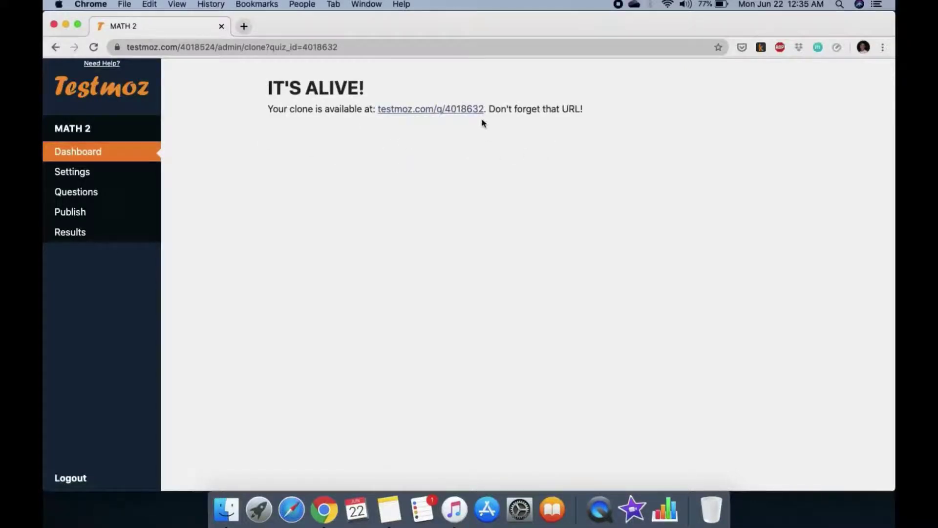
Step: Copy the clone's address, testmoz.com/q/4018632
{"action": "left_click_drag", "start_coordinate": [487, 109], "coordinate": [391, 106]}
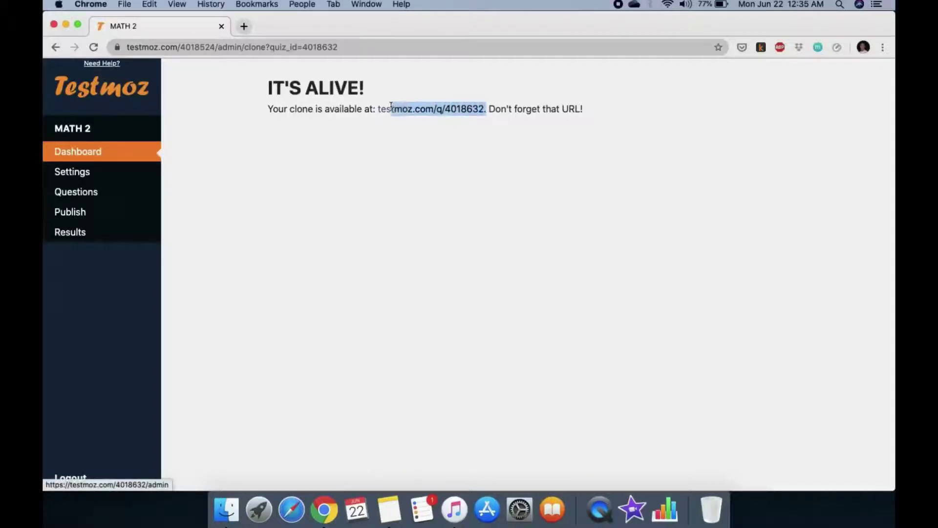
{"action": "left_click", "coordinate": [386, 124]}
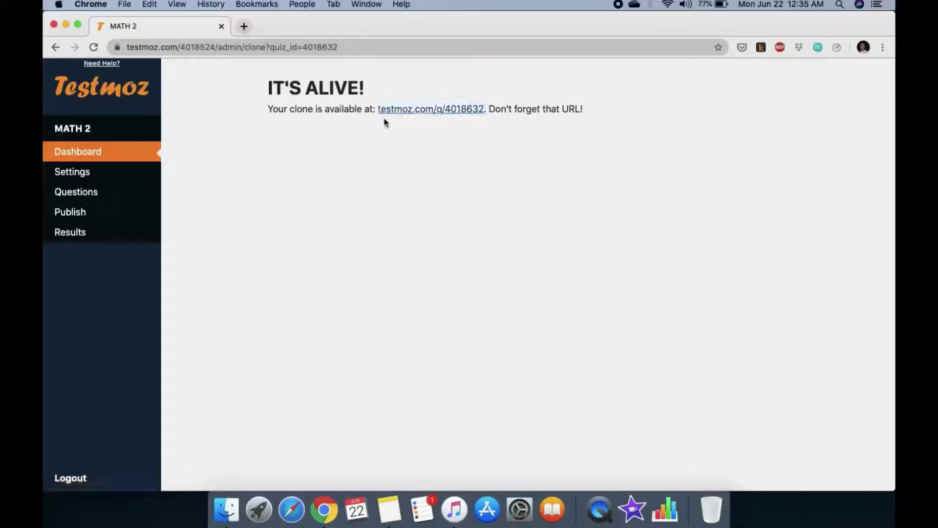
{"action": "left_click_drag", "start_coordinate": [486, 109], "coordinate": [379, 108]}
{"action": "right_click", "coordinate": [382, 106]}
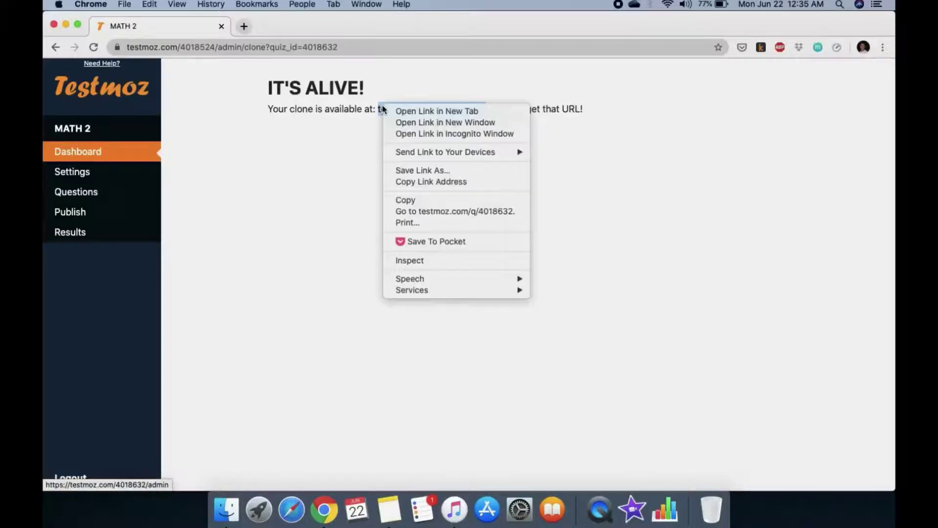
{"action": "left_click", "coordinate": [414, 200]}
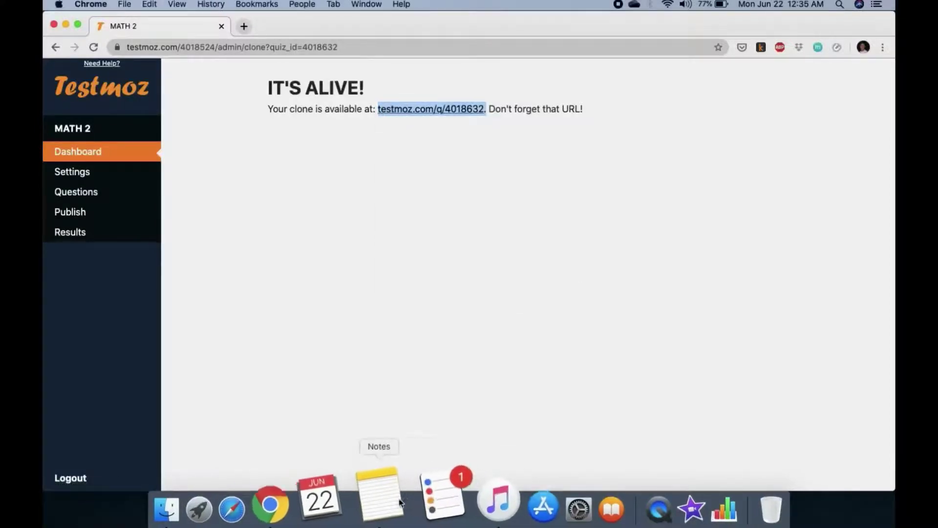
Step: Paste testmoz.com/q/4018632 into the TestMOZ note with the label '- math', then return to the browser
{"action": "left_click", "coordinate": [379, 489]}
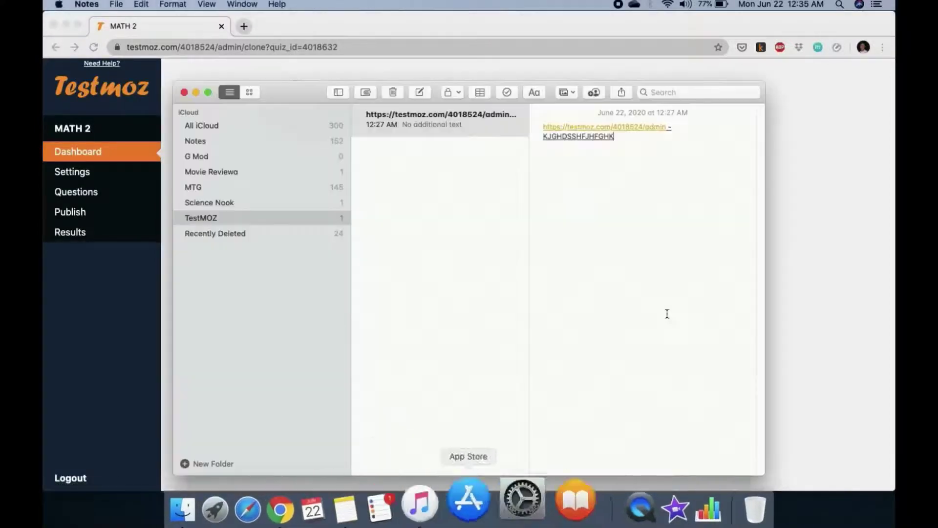
{"action": "right_click", "coordinate": [556, 160]}
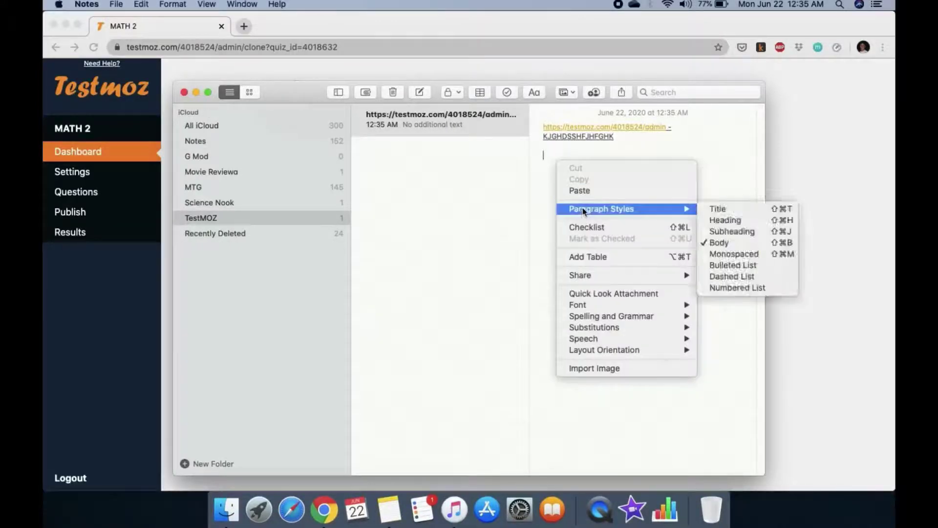
{"action": "left_click", "coordinate": [582, 190]}
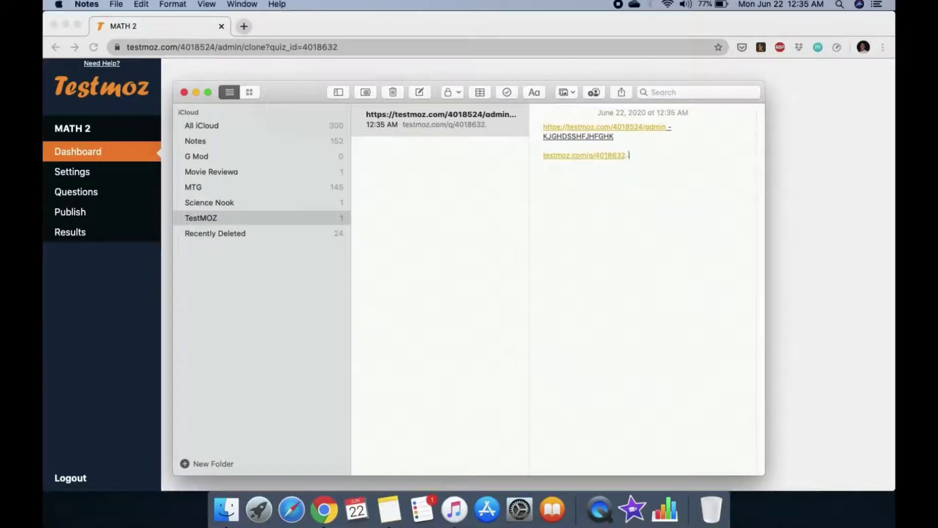
{"action": "type", "text": "- math 4"}
{"action": "left_click", "coordinate": [825, 141]}
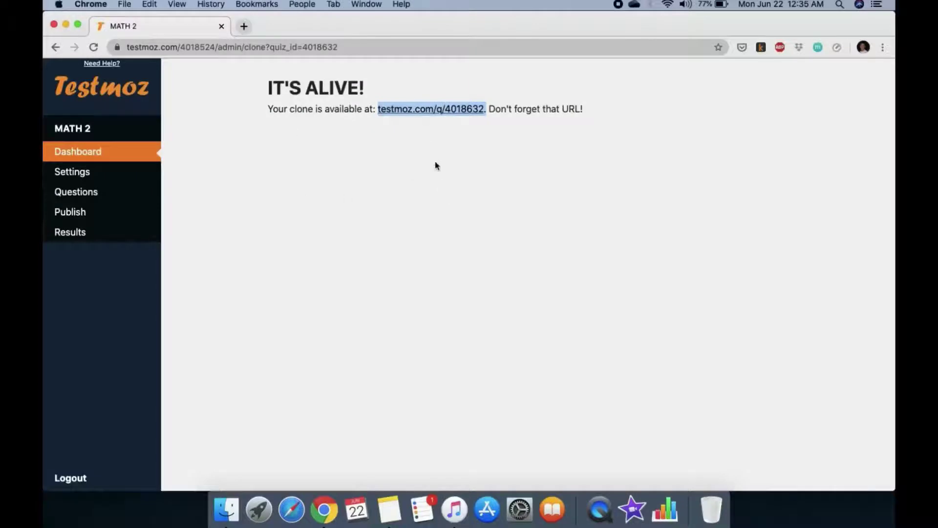
Step: Edit the clone's question 1 to read 'sfhnfg' and make Choice 2 'nfdg' correct
{"action": "left_click", "coordinate": [437, 112]}
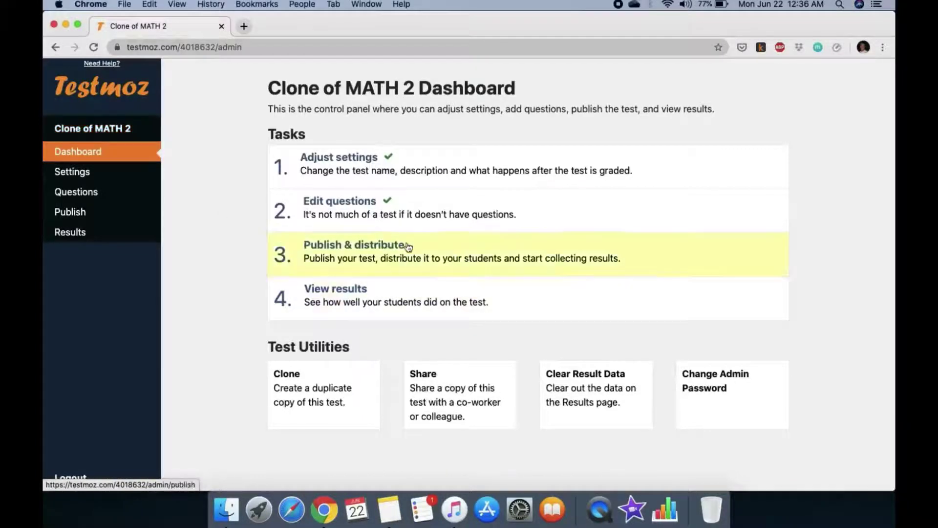
{"action": "left_click", "coordinate": [92, 196]}
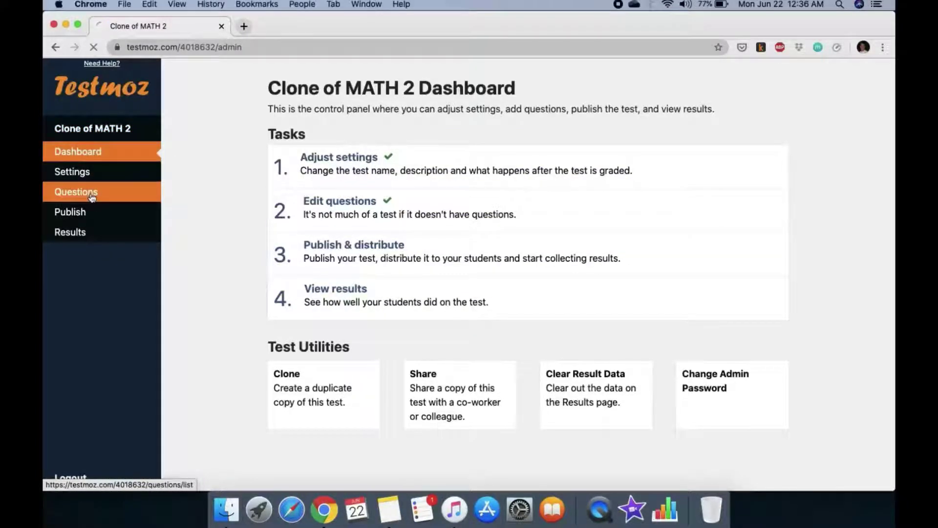
{"action": "scroll", "coordinate": [471, 261], "scroll_direction": "down", "scroll_amount": 15}
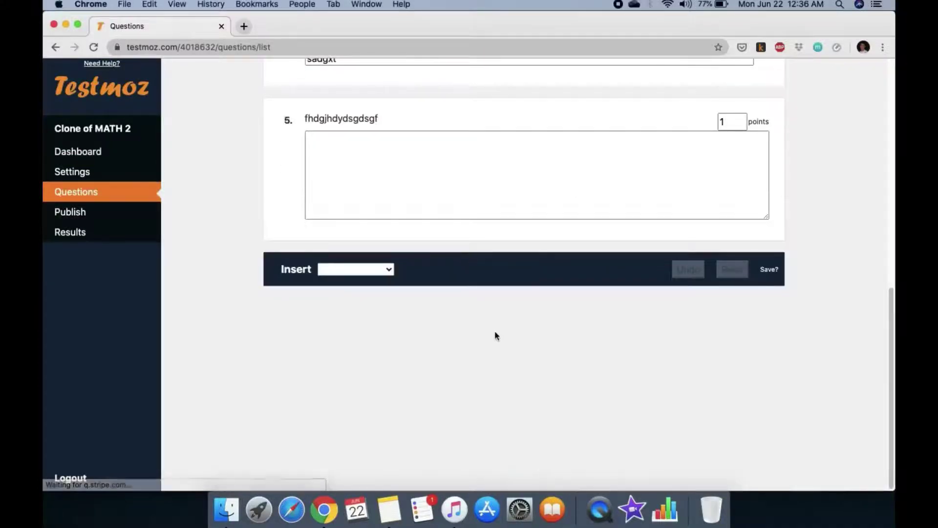
{"action": "scroll", "coordinate": [494, 330], "scroll_direction": "up", "scroll_amount": 15}
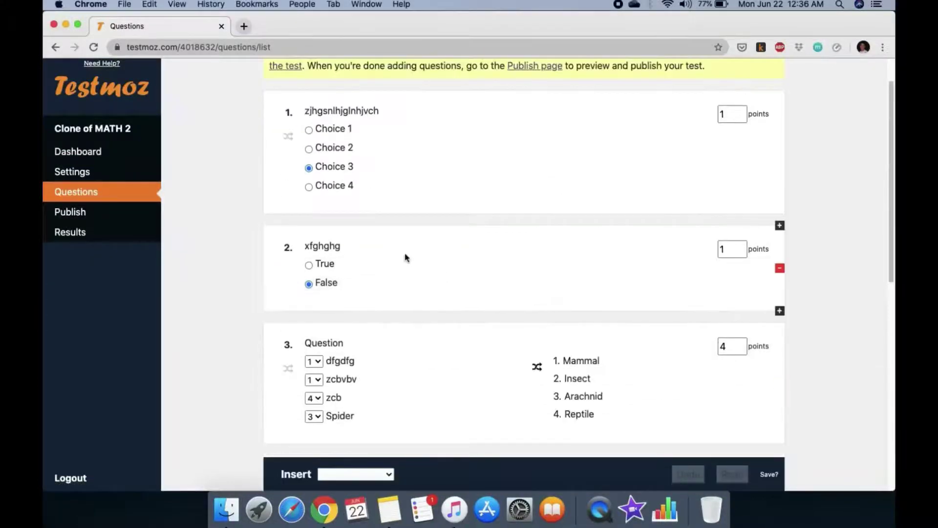
{"action": "left_click", "coordinate": [415, 119]}
{"action": "type", "text": "nfg"}
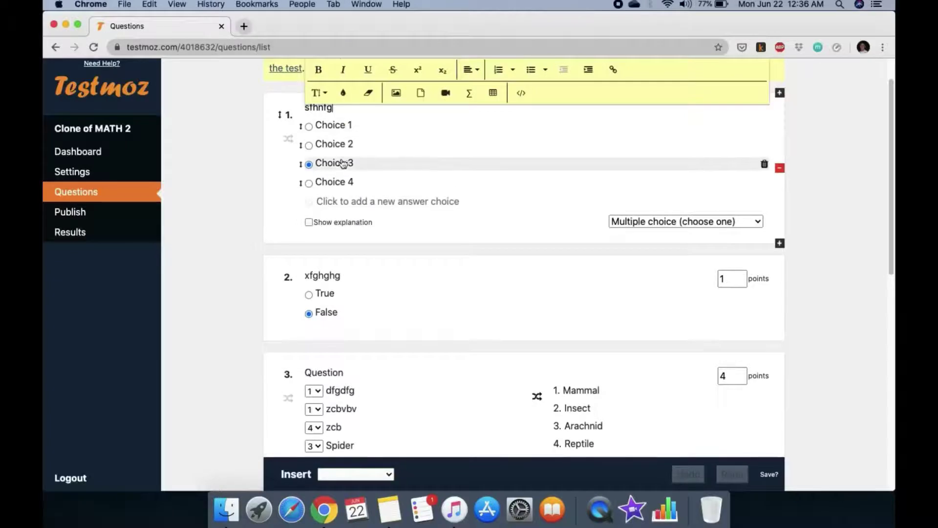
{"action": "left_click", "coordinate": [342, 163]}
{"action": "left_click", "coordinate": [309, 151]}
{"action": "left_click", "coordinate": [351, 156]}
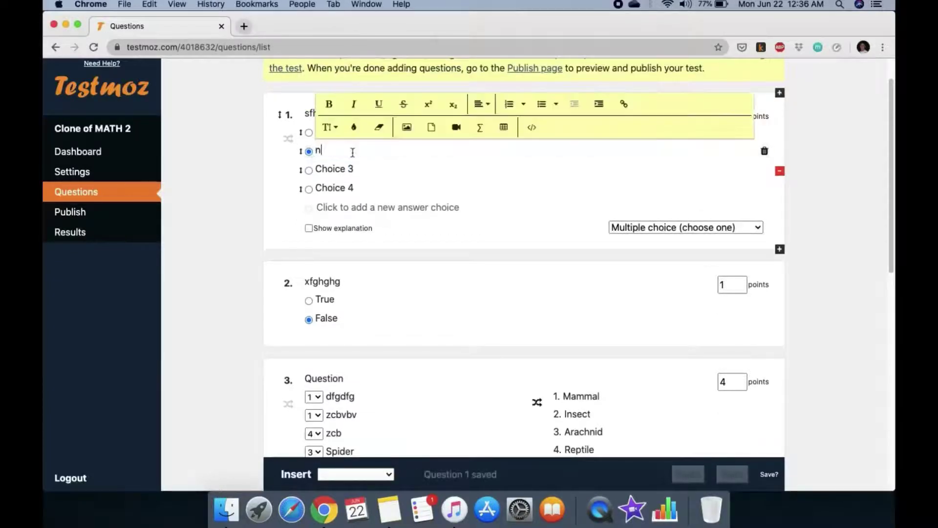
Step: Look over questions 4 and 5, then go to the clone's Publish page
{"action": "scroll", "coordinate": [446, 369], "scroll_direction": "down", "scroll_amount": 4}
{"action": "left_click", "coordinate": [468, 318]}
{"action": "scroll", "coordinate": [464, 318], "scroll_direction": "down", "scroll_amount": 2}
{"action": "left_click", "coordinate": [458, 313]}
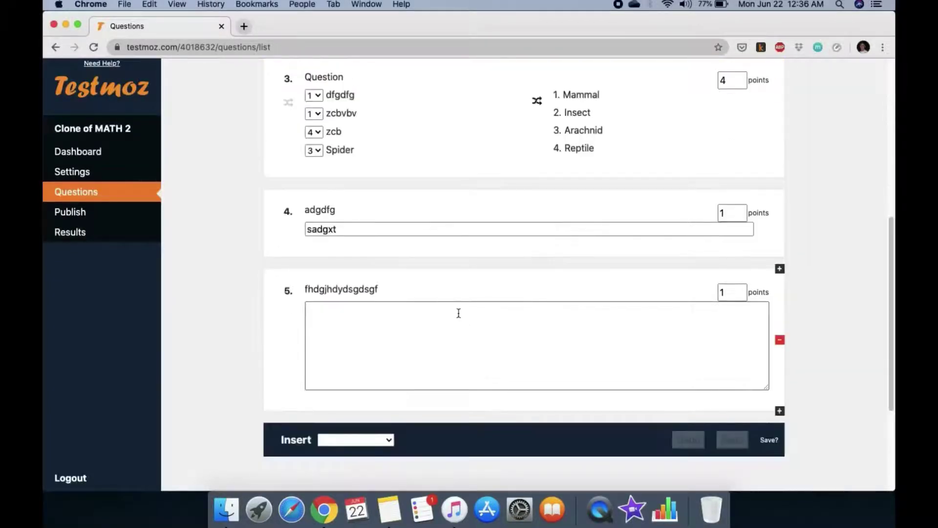
{"action": "scroll", "coordinate": [437, 303], "scroll_direction": "down", "scroll_amount": 4}
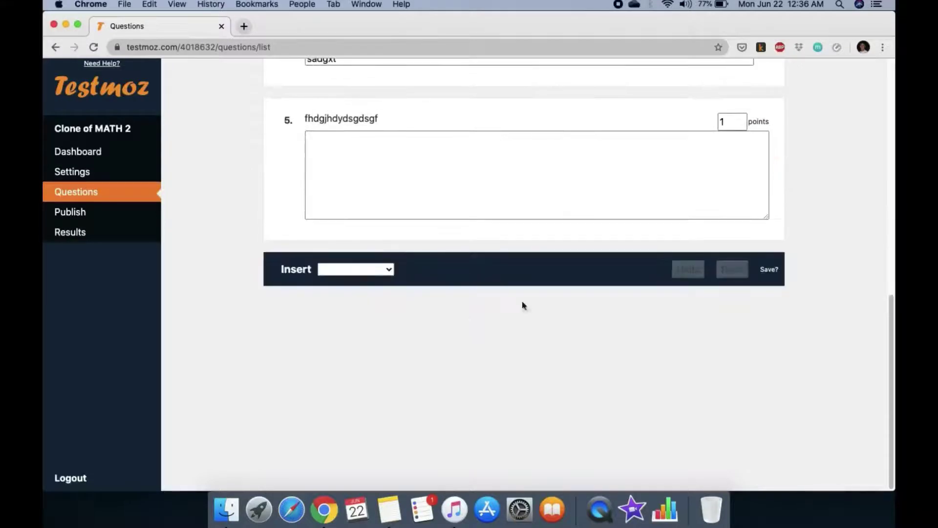
{"action": "scroll", "coordinate": [439, 300], "scroll_direction": "up", "scroll_amount": 15}
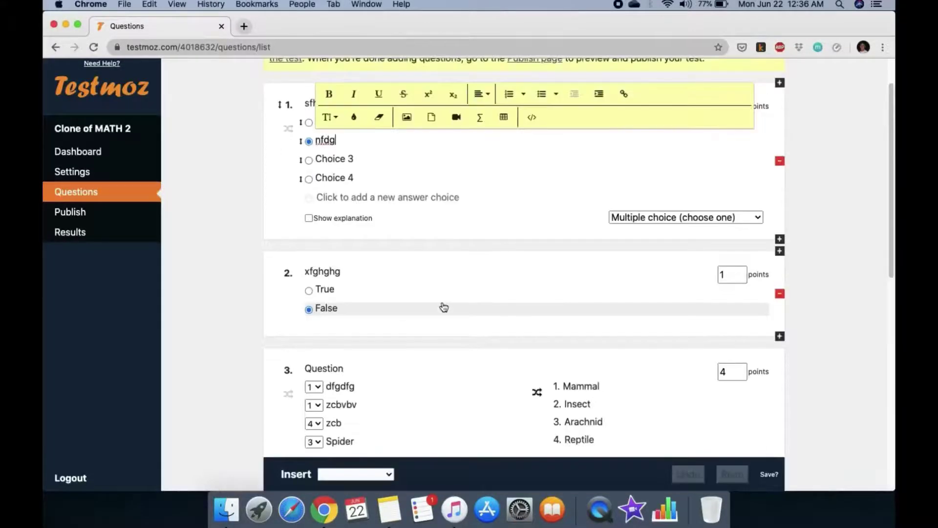
{"action": "left_click", "coordinate": [70, 212]}
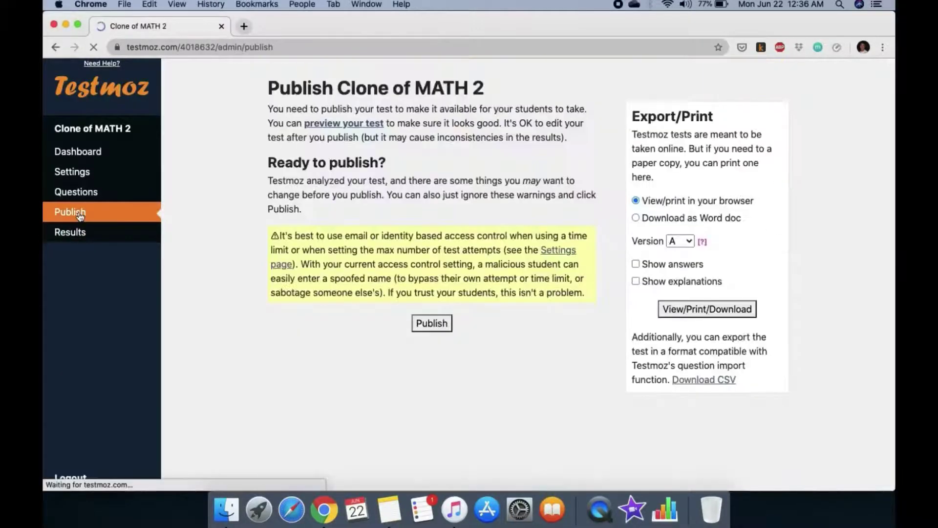
Step: Publish the clone at testmoz.com/4018632, keeping Export/Print on 'View/print in your browser'
{"action": "left_click", "coordinate": [427, 324]}
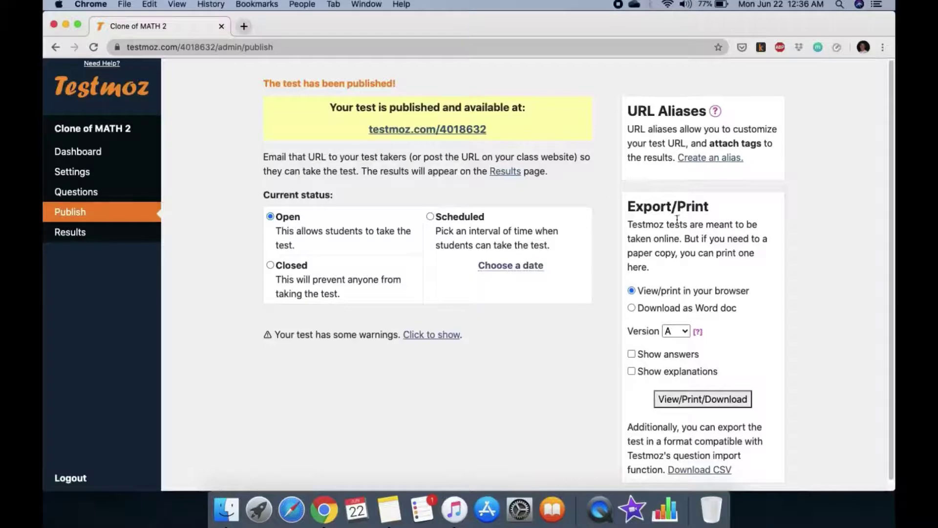
{"action": "left_click_drag", "start_coordinate": [634, 185], "coordinate": [755, 190]}
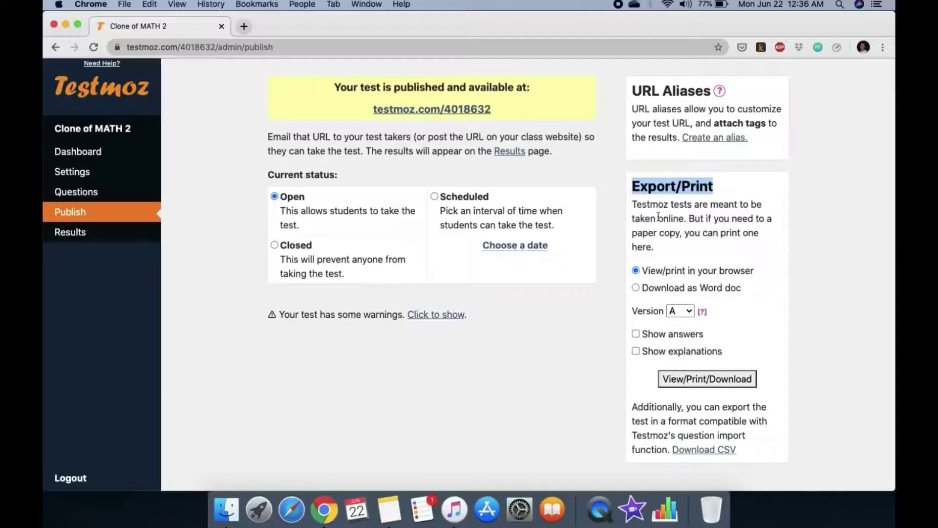
{"action": "left_click_drag", "start_coordinate": [651, 205], "coordinate": [699, 250]}
{"action": "left_click", "coordinate": [693, 221]}
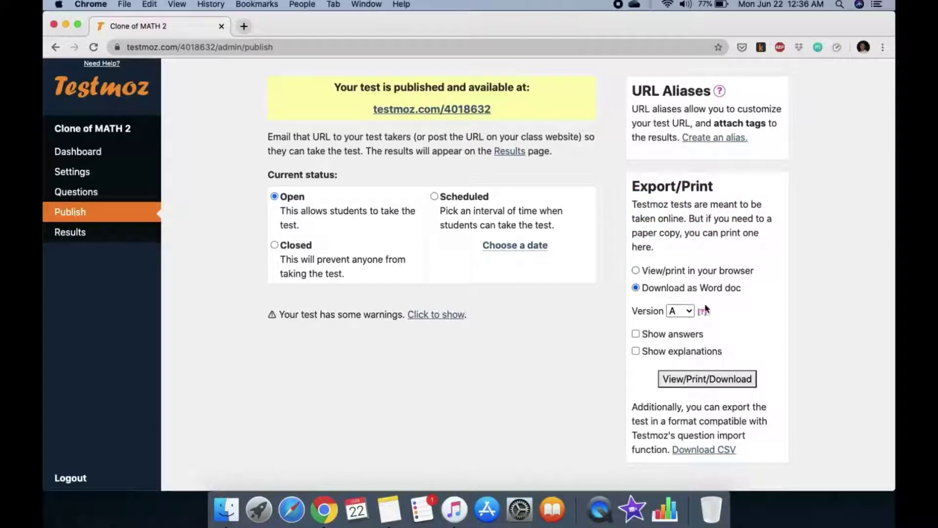
{"action": "left_click", "coordinate": [687, 273]}
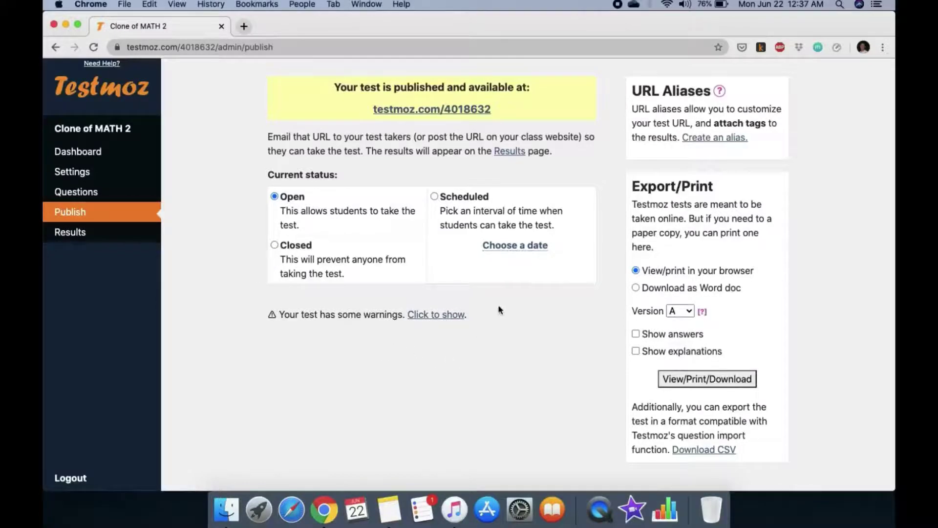
Step: Copy the clone's link testmoz.com/q/4018632 and load it in a new browser tab
{"action": "right_click", "coordinate": [435, 110]}
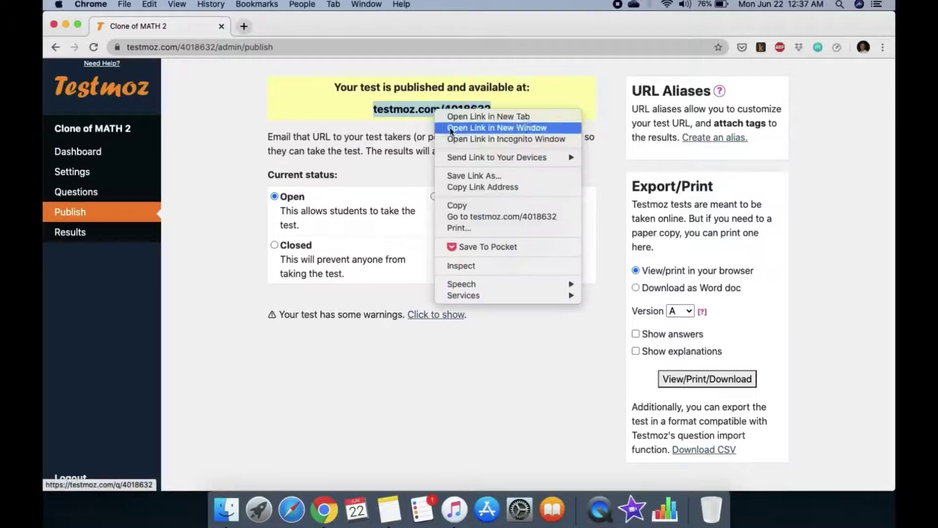
{"action": "left_click", "coordinate": [458, 187]}
{"action": "left_click", "coordinate": [244, 26]}
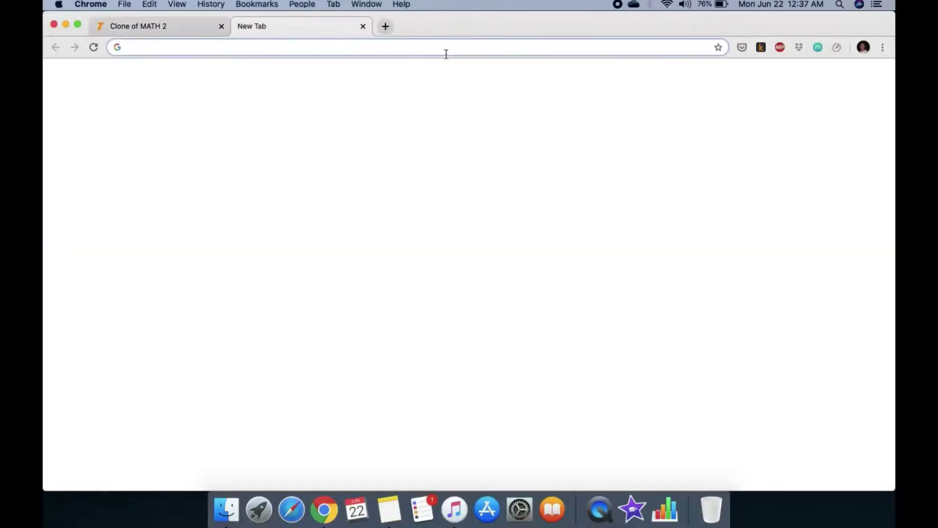
{"action": "right_click", "coordinate": [448, 50]}
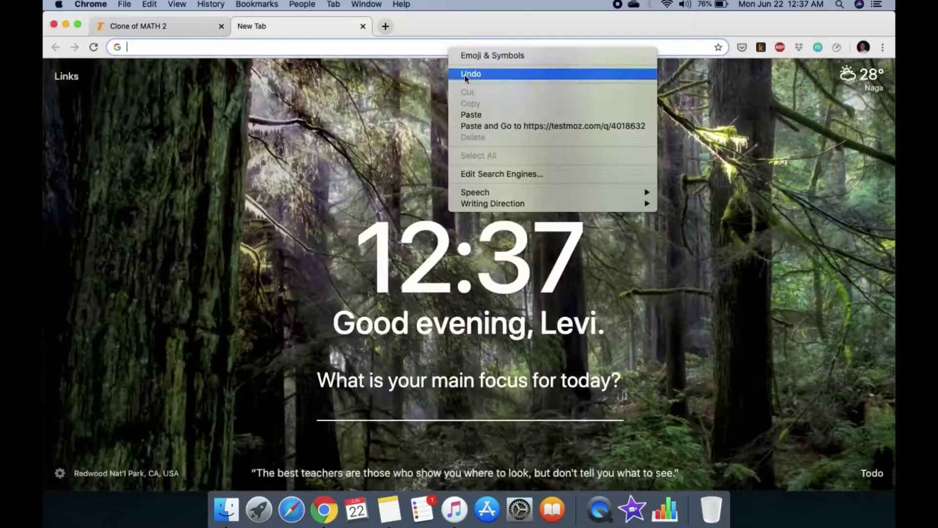
{"action": "left_click", "coordinate": [473, 126]}
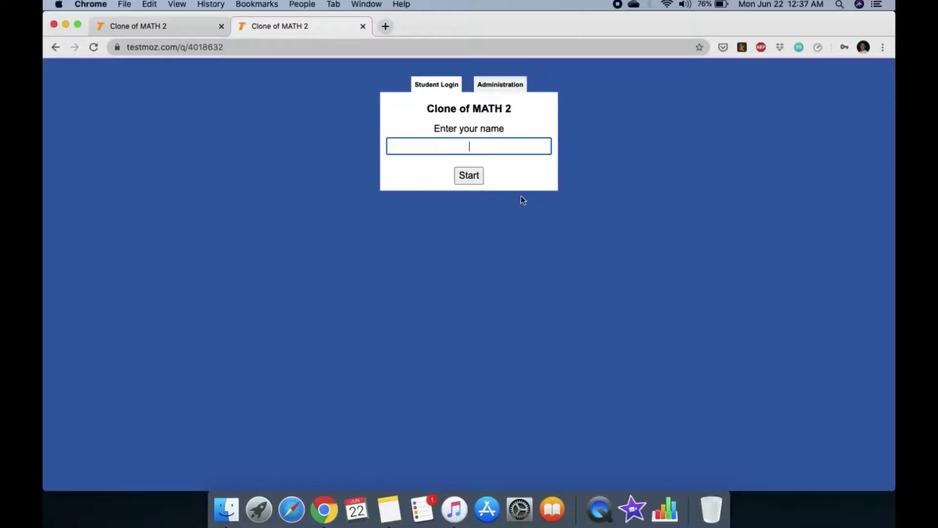
Step: Try the administrator login using the admin password copied from the TestMOZ note
{"action": "left_click", "coordinate": [512, 89]}
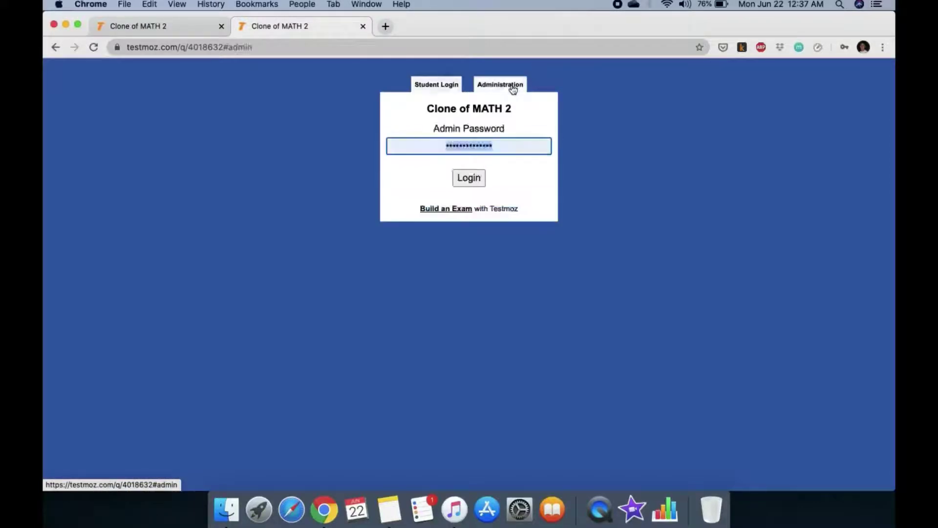
{"action": "left_click", "coordinate": [472, 180]}
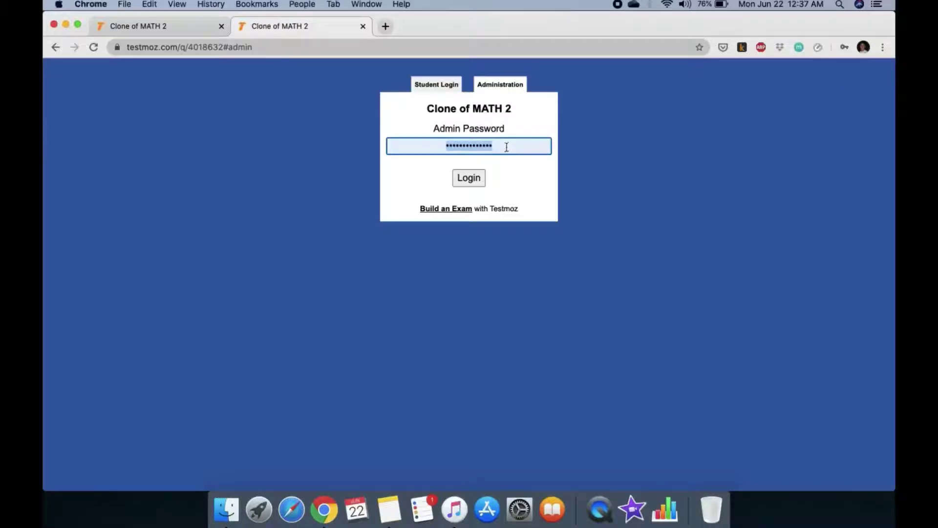
{"action": "left_click", "coordinate": [390, 508]}
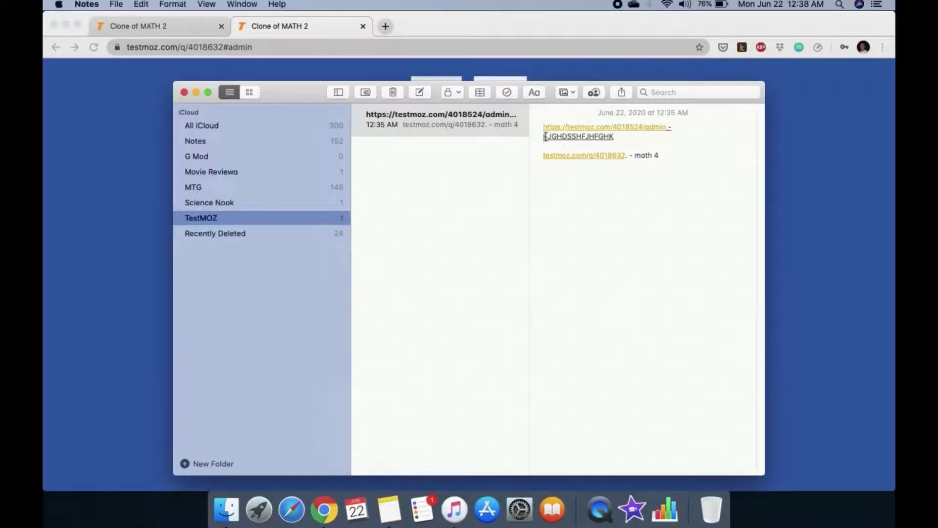
{"action": "left_click_drag", "start_coordinate": [545, 137], "coordinate": [620, 138]}
{"action": "right_click", "coordinate": [606, 141]}
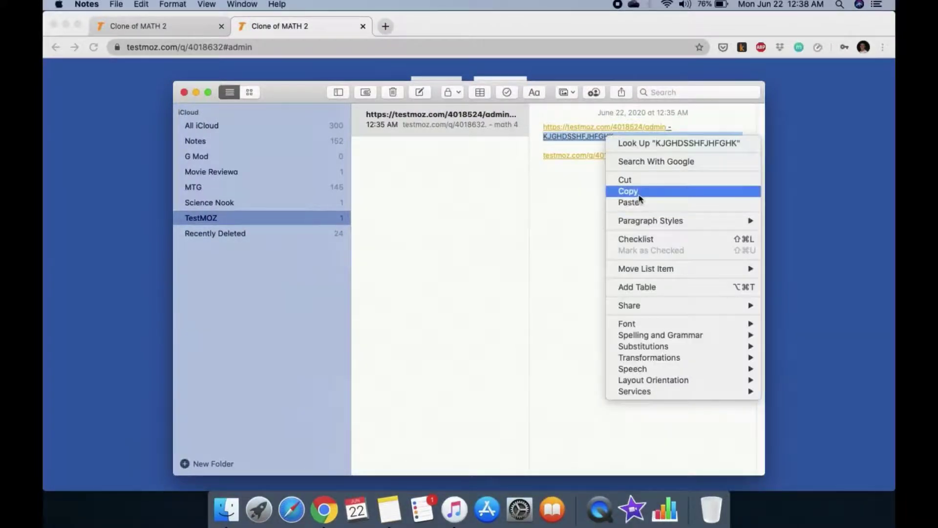
{"action": "left_click", "coordinate": [641, 195]}
{"action": "key", "text": "super+Tab"}
{"action": "key", "text": "super+v"}
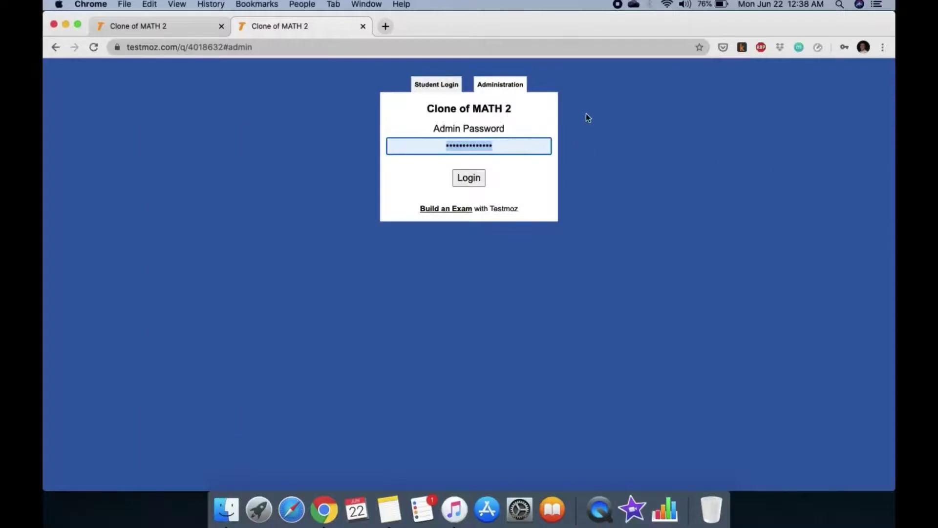
Step: Log in as a student with a test name and start the test
{"action": "left_click", "coordinate": [438, 91]}
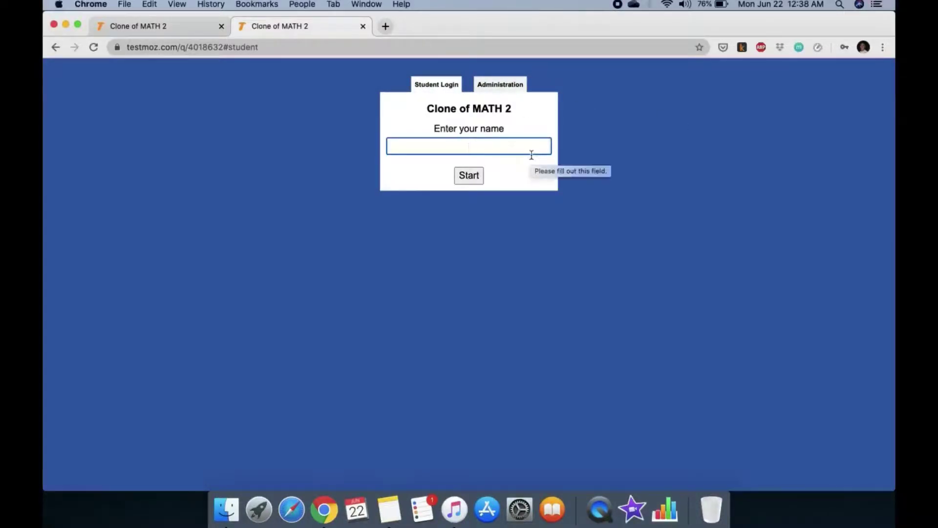
{"action": "type", "text": "edsf"}
{"action": "left_click", "coordinate": [478, 176]}
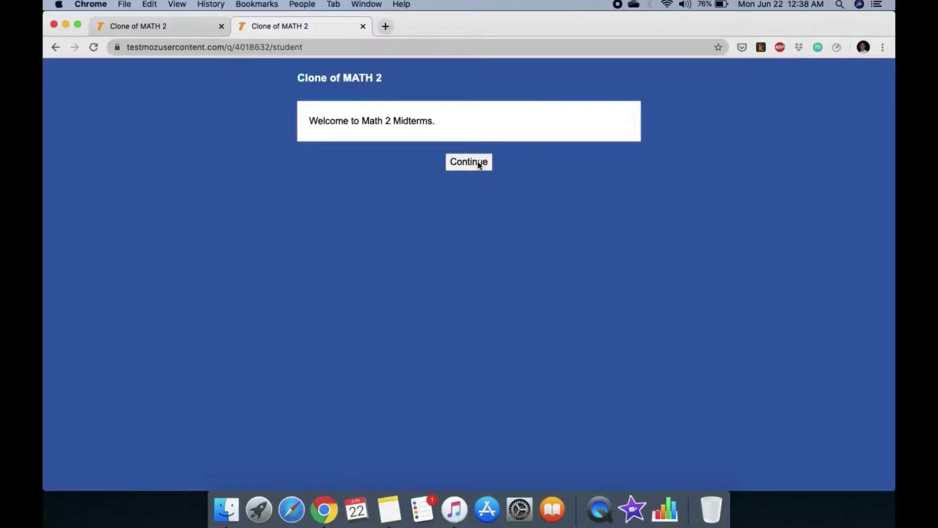
Step: Answer question 1 False, question 2 'xzvbdb', and question 3 with the fourth choice
{"action": "left_click", "coordinate": [479, 165]}
{"action": "left_click", "coordinate": [328, 175]}
{"action": "left_click", "coordinate": [481, 219]}
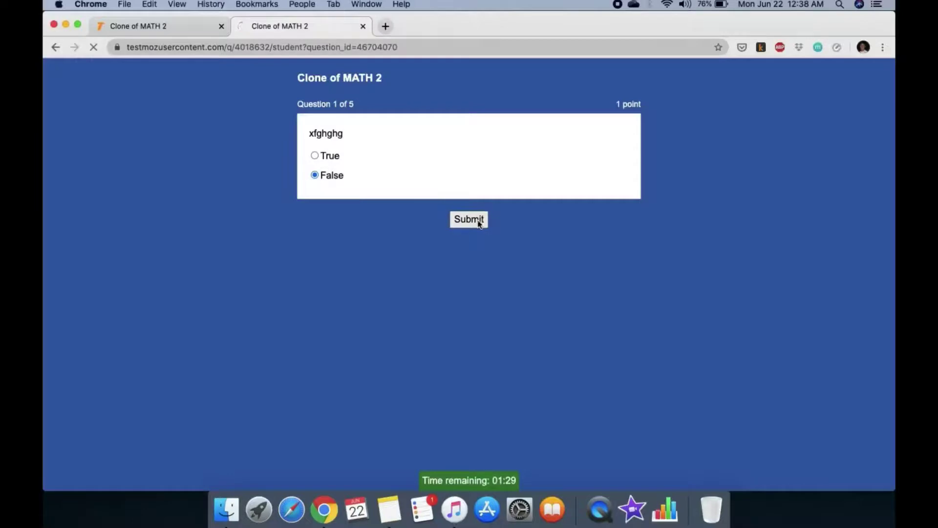
{"action": "left_click", "coordinate": [380, 157]}
{"action": "type", "text": "xzvbdb"}
{"action": "left_click", "coordinate": [474, 206]}
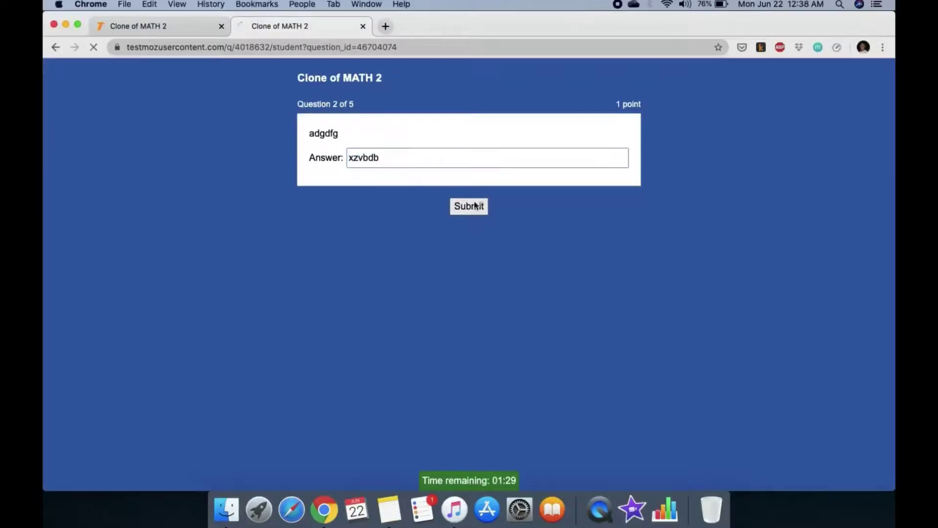
{"action": "left_click", "coordinate": [316, 214]}
{"action": "left_click", "coordinate": [464, 256]}
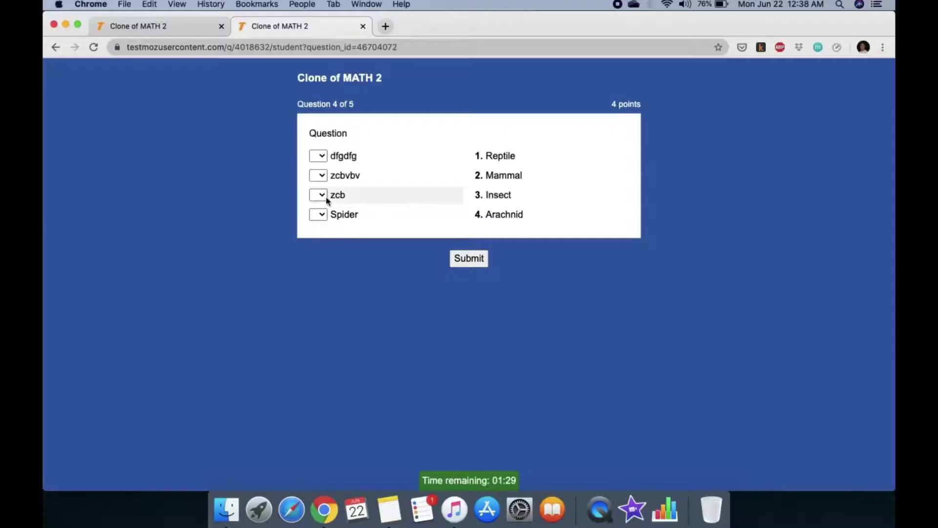
Step: Match dfgdfg to 1 and Spider to 4, answer question 5 'xcvhfshff', finish, and log out
{"action": "left_click", "coordinate": [326, 198]}
{"action": "left_click", "coordinate": [320, 177]}
{"action": "left_click", "coordinate": [318, 159]}
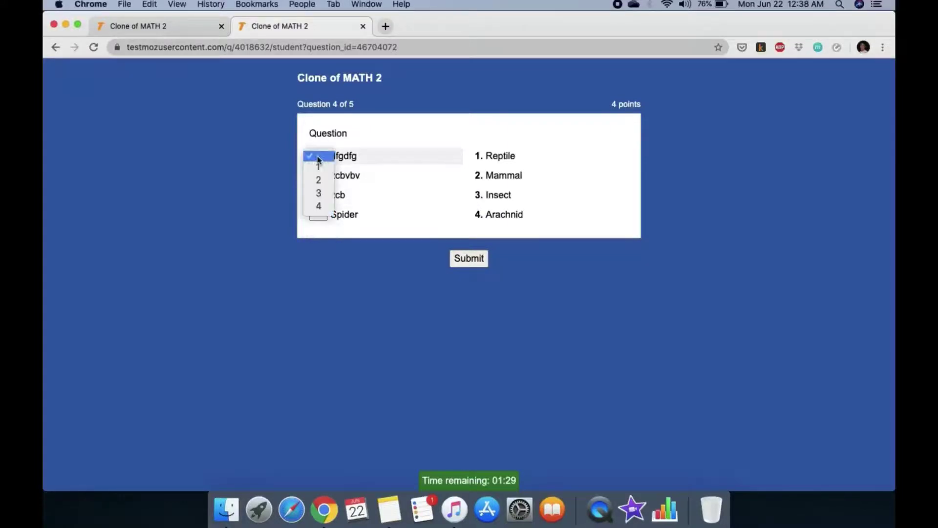
{"action": "left_click", "coordinate": [318, 166]}
{"action": "left_click", "coordinate": [318, 214]}
{"action": "left_click", "coordinate": [318, 267]}
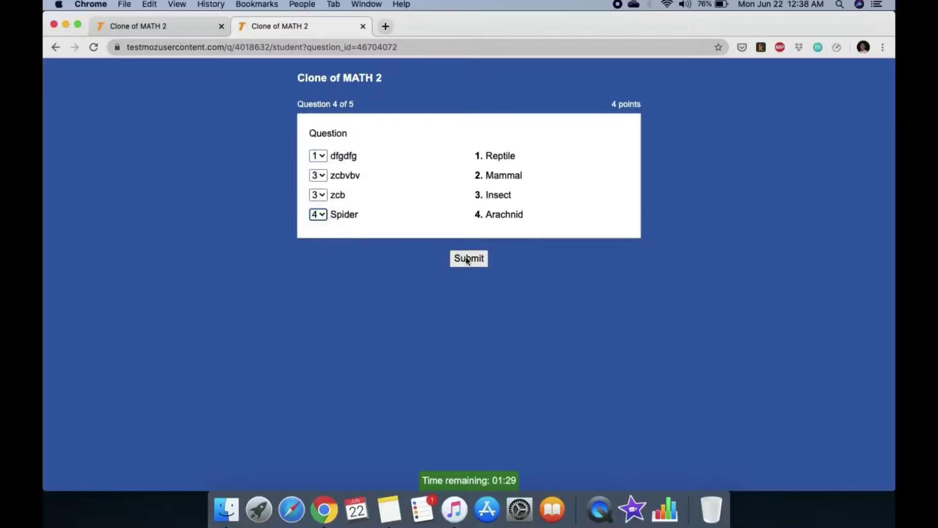
{"action": "left_click", "coordinate": [467, 259]}
{"action": "left_click", "coordinate": [396, 211]}
{"action": "type", "text": "xcvhfshff"}
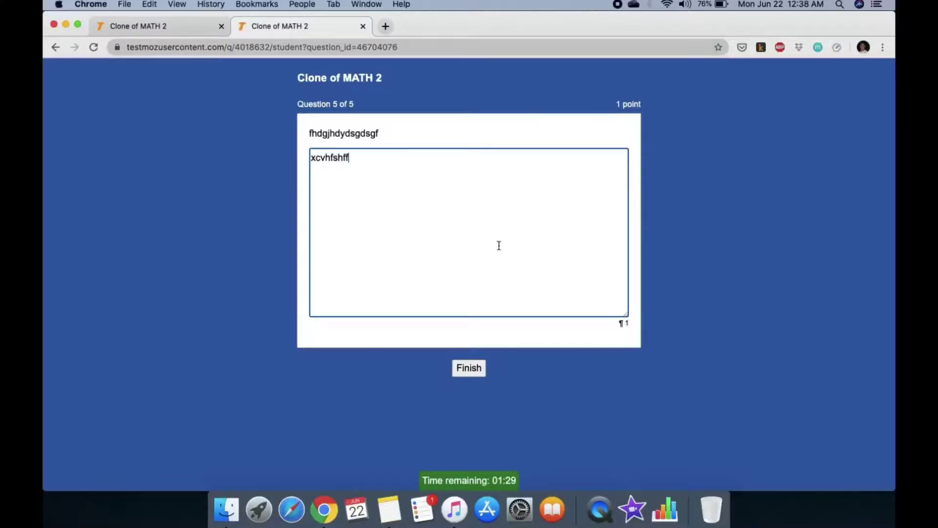
{"action": "left_click", "coordinate": [486, 368]}
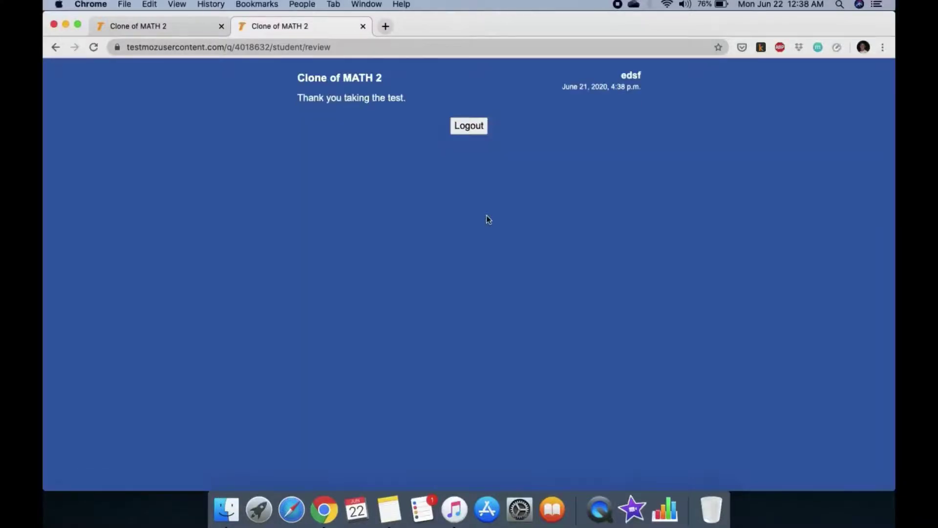
{"action": "left_click", "coordinate": [480, 130]}
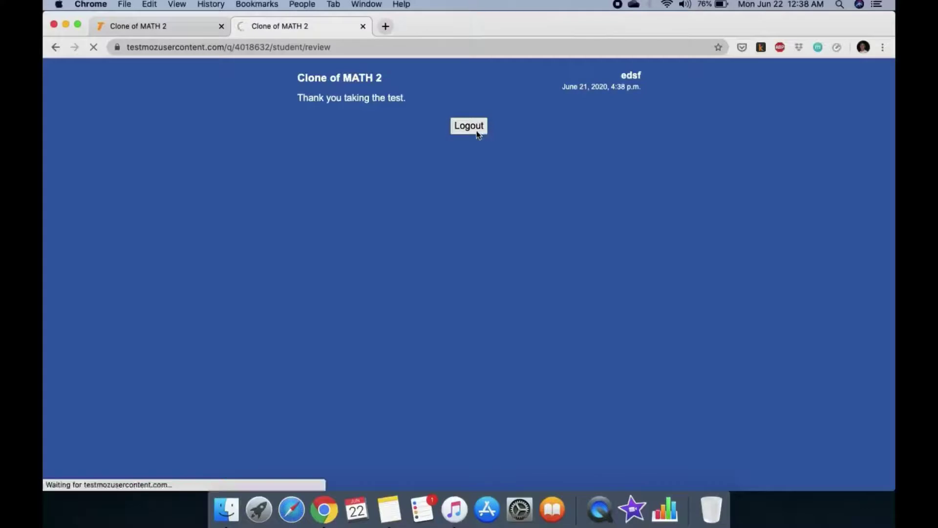
Step: Close the student tab and view the results: one response scoring 29% (2/7)
{"action": "left_click", "coordinate": [362, 26]}
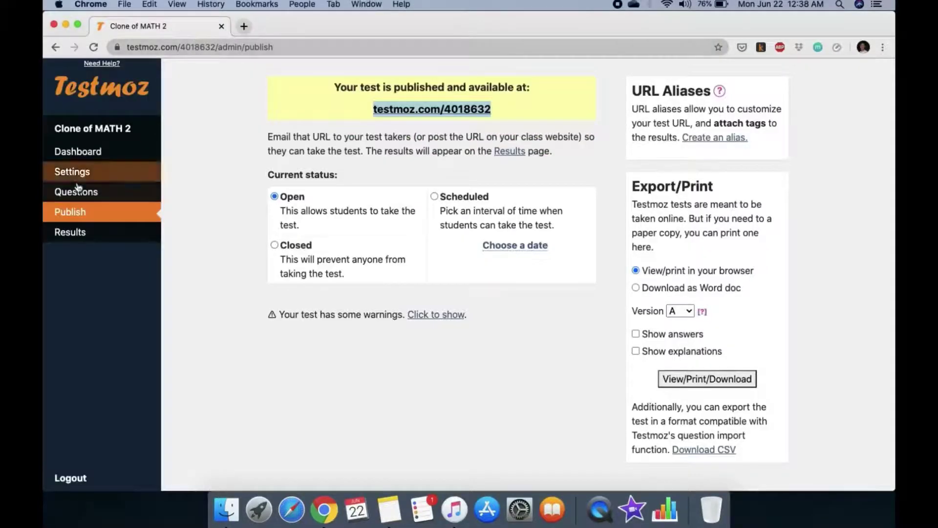
{"action": "left_click", "coordinate": [78, 232]}
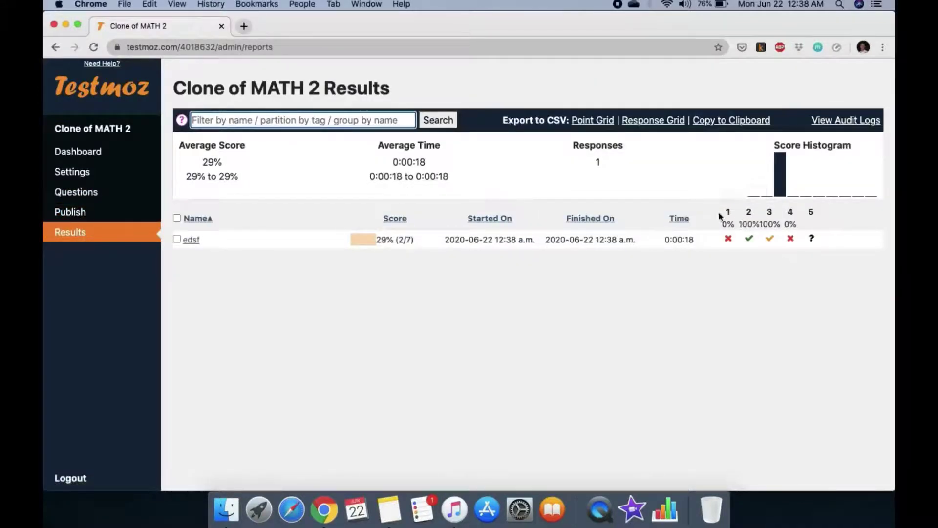
{"action": "left_click_drag", "start_coordinate": [724, 215], "coordinate": [814, 224]}
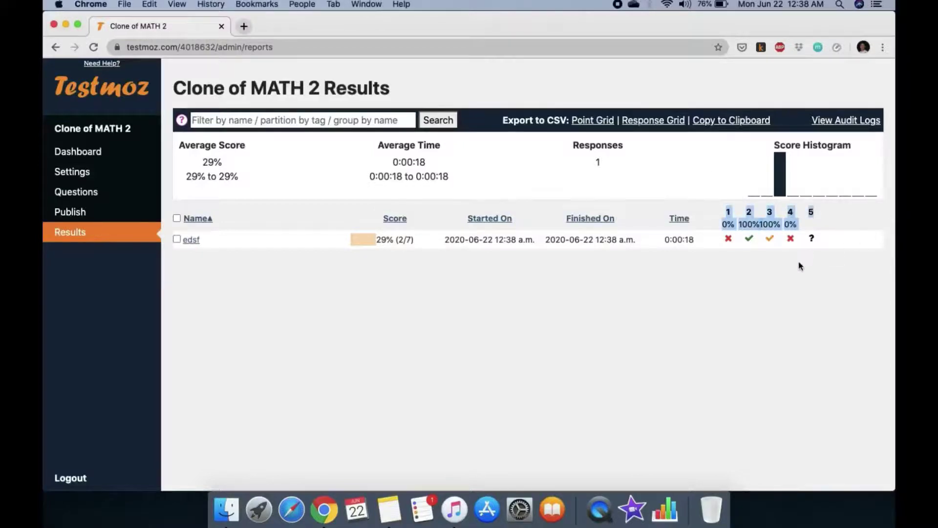
{"action": "left_click", "coordinate": [739, 268]}
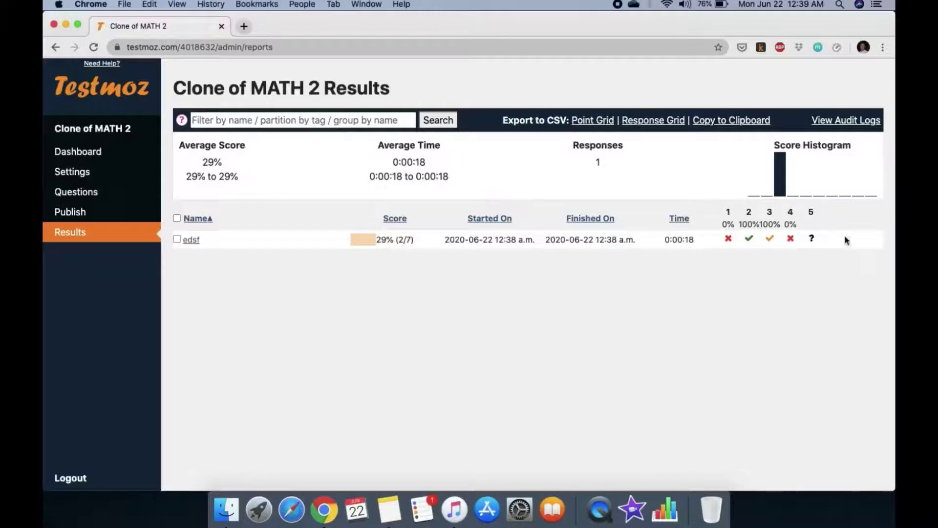
Step: Regrade question 5 to award the point, raising the score to 38% (3/8), then return to the dashboard
{"action": "left_click", "coordinate": [811, 239]}
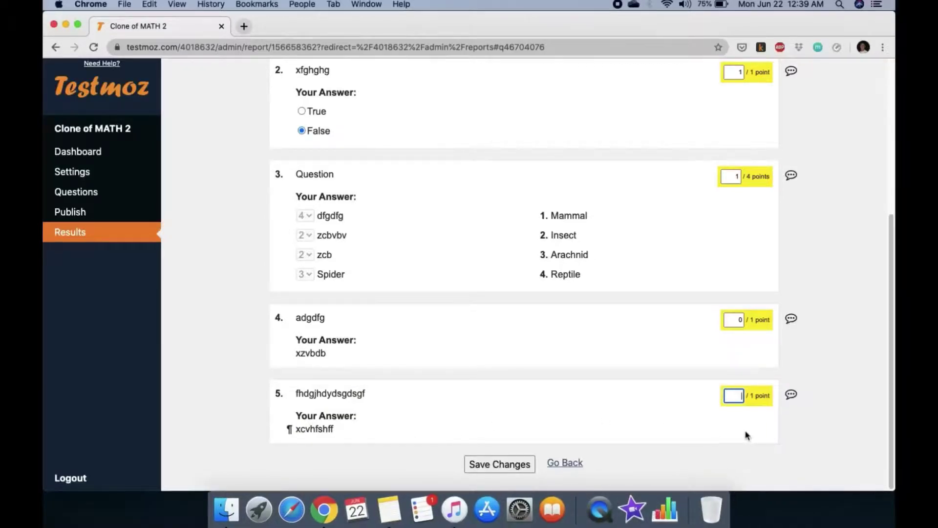
{"action": "key", "text": "BackSpace"}
{"action": "left_click", "coordinate": [511, 464]}
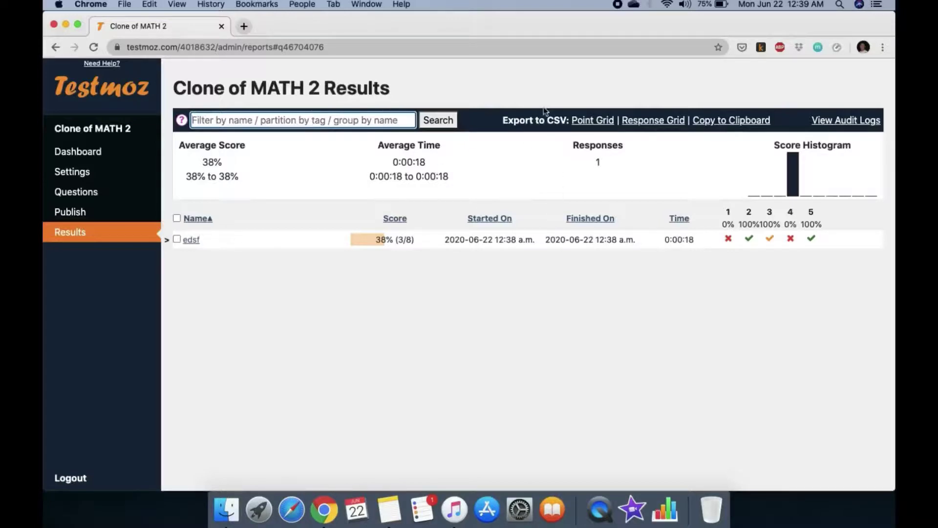
{"action": "left_click", "coordinate": [529, 120]}
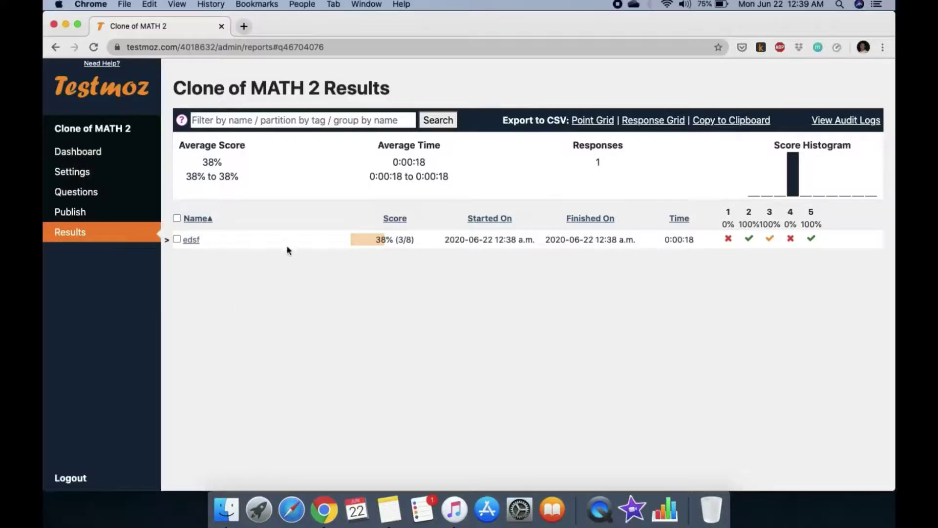
{"action": "left_click", "coordinate": [141, 132]}
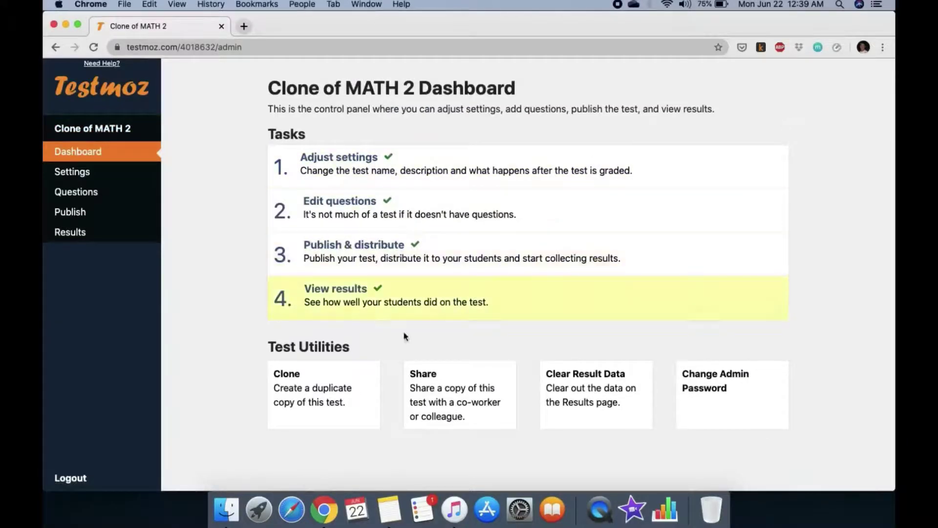
Step: Clone Clone of MATH 2 again and copy the new address testmoz.com/q/4018680
{"action": "left_click", "coordinate": [318, 399]}
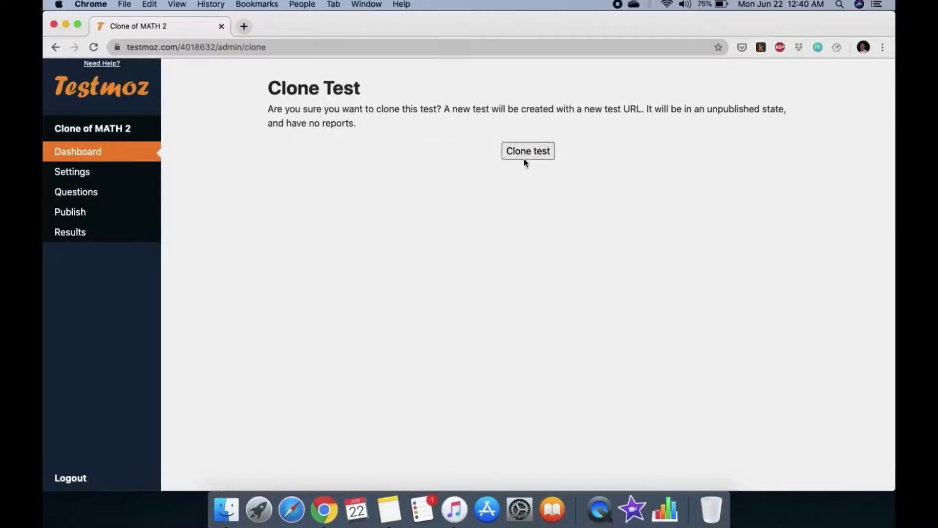
{"action": "left_click", "coordinate": [525, 153]}
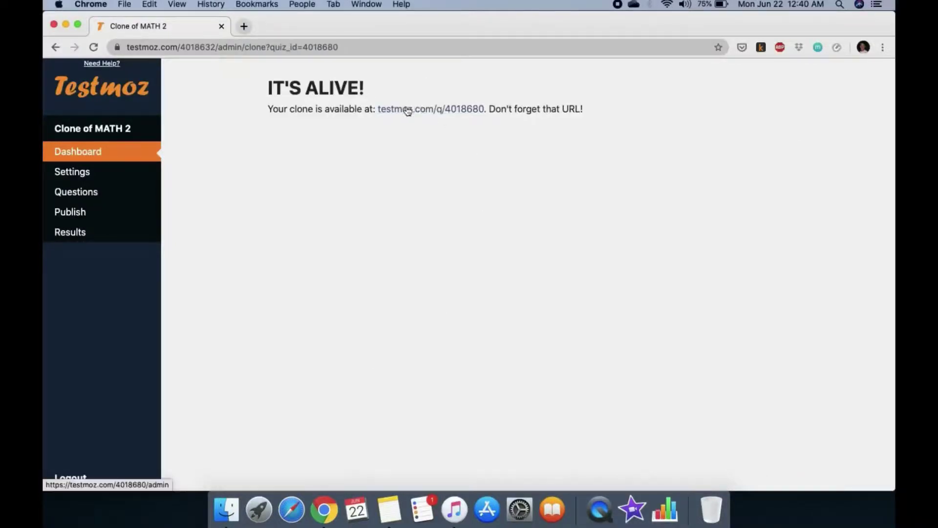
{"action": "left_click_drag", "start_coordinate": [376, 109], "coordinate": [486, 112]}
{"action": "right_click", "coordinate": [486, 115]}
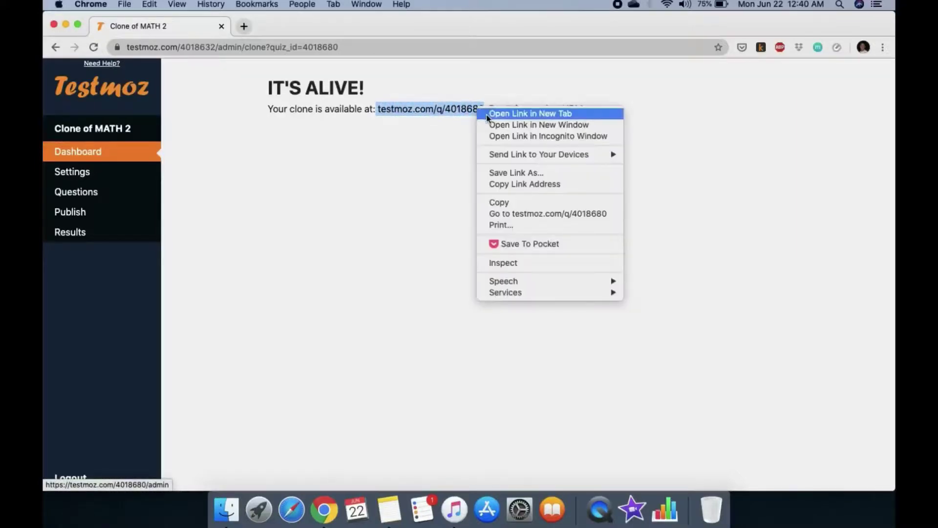
{"action": "left_click", "coordinate": [501, 202]}
Step: Append the clone link testmoz.com/q/4018680 to the TestMOZ note, labelled 'statistics 101', then close Notes
{"action": "left_click", "coordinate": [389, 508]}
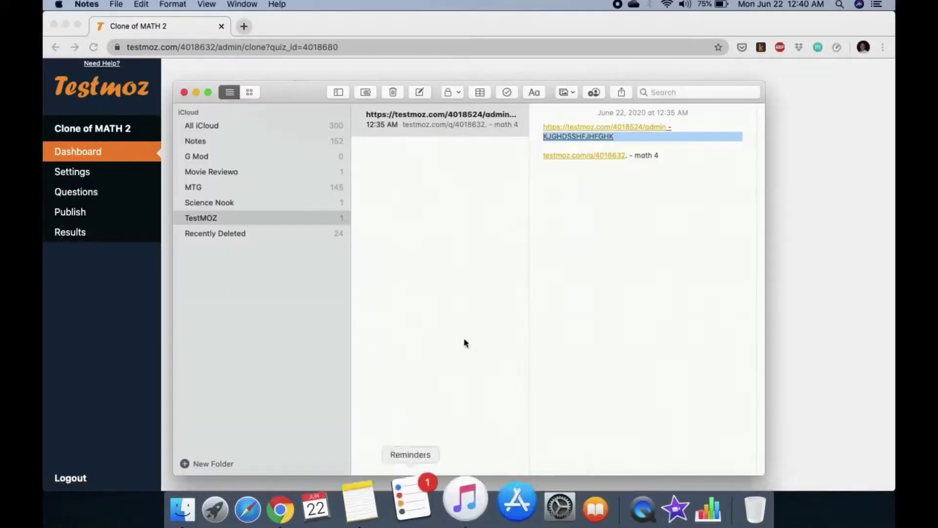
{"action": "left_click", "coordinate": [584, 181]}
{"action": "right_click", "coordinate": [600, 186]}
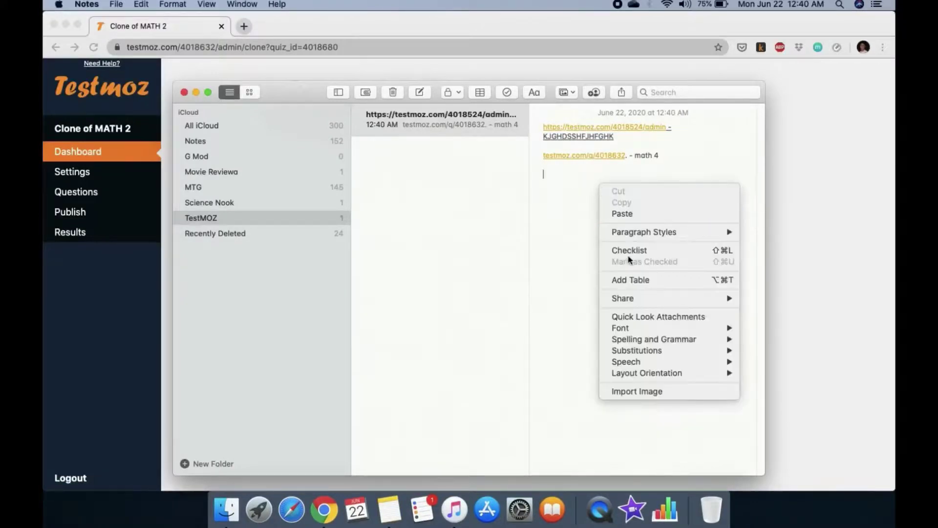
{"action": "left_click", "coordinate": [622, 213]}
{"action": "type", "text": "-"}
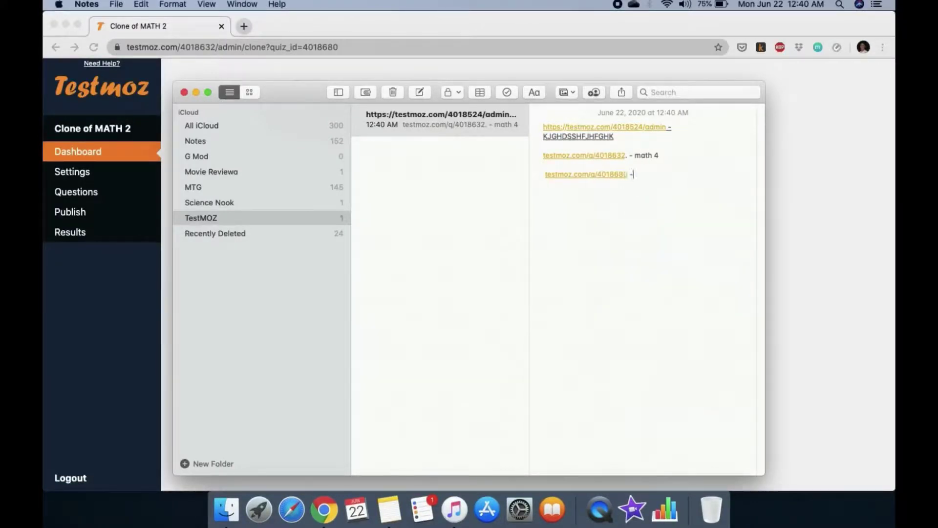
{"action": "type", "text": " statistics 101"}
{"action": "left_click", "coordinate": [184, 92]}
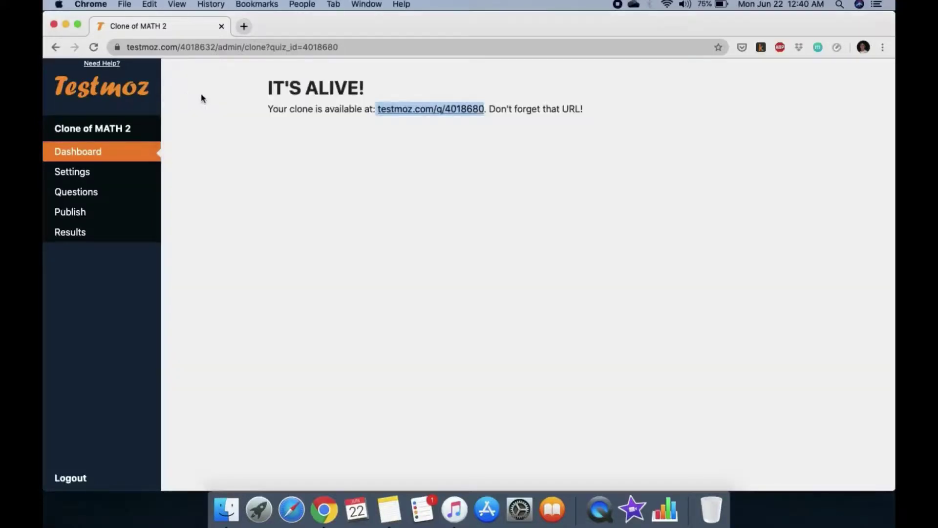
Step: Open the clone's admin dashboard and review its questions, including the second one
{"action": "left_click", "coordinate": [442, 109]}
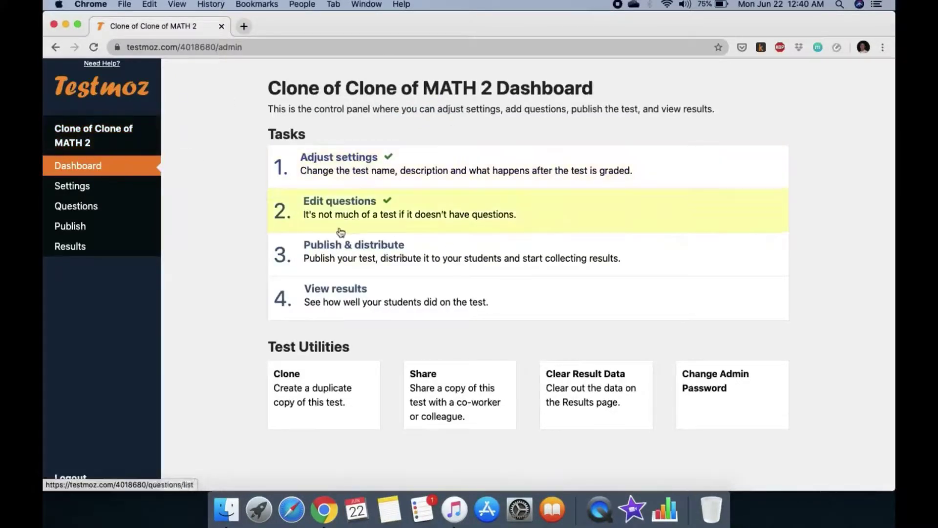
{"action": "left_click", "coordinate": [91, 203]}
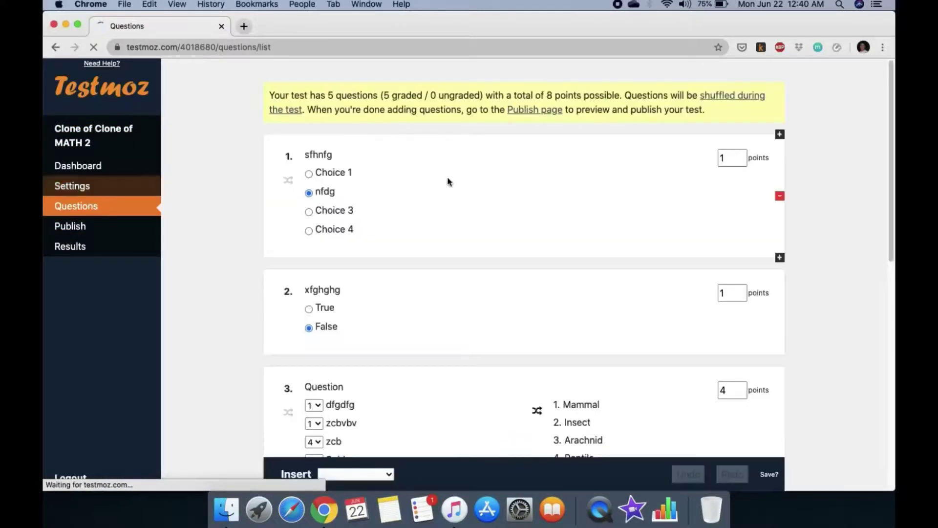
{"action": "left_click", "coordinate": [402, 285]}
{"action": "scroll", "coordinate": [402, 284], "scroll_direction": "down", "scroll_amount": 5}
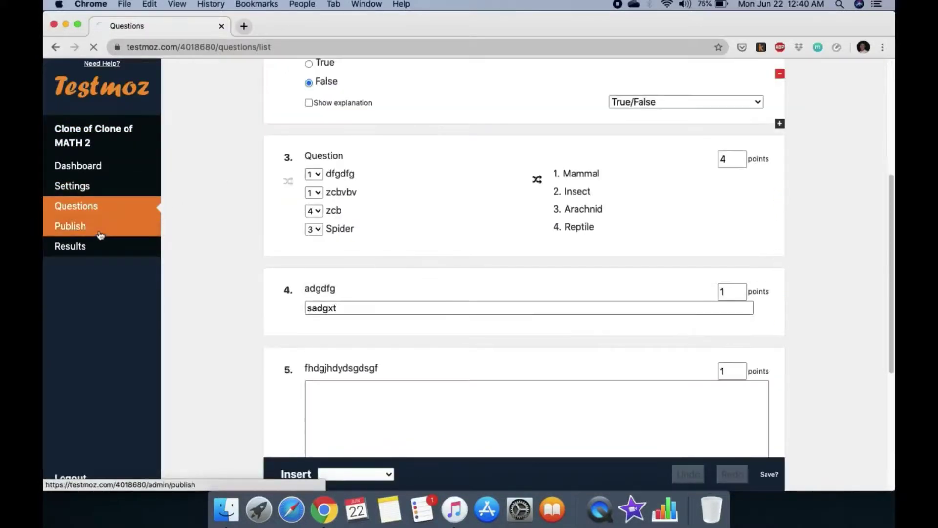
Step: Publish the cloned test and copy its public address testmoz.com/4018680
{"action": "left_click", "coordinate": [100, 234]}
{"action": "left_click", "coordinate": [423, 325]}
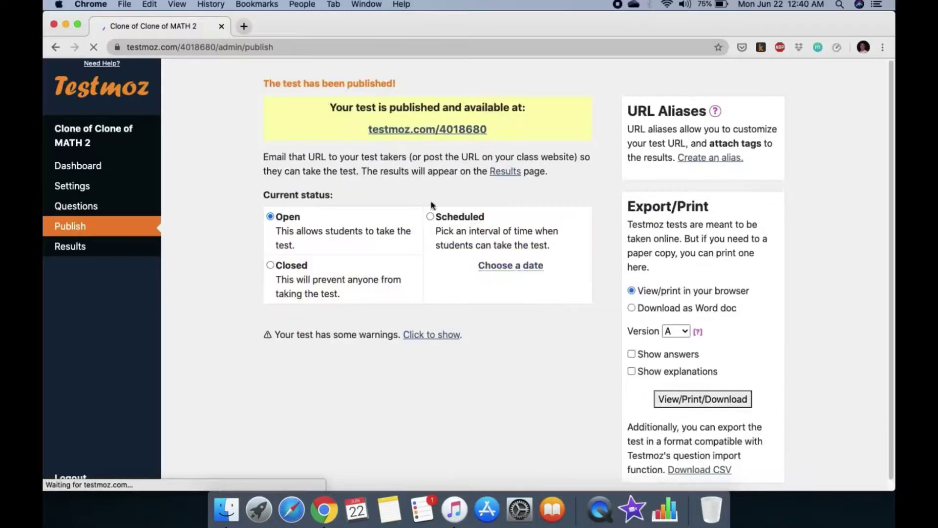
{"action": "right_click", "coordinate": [376, 128]}
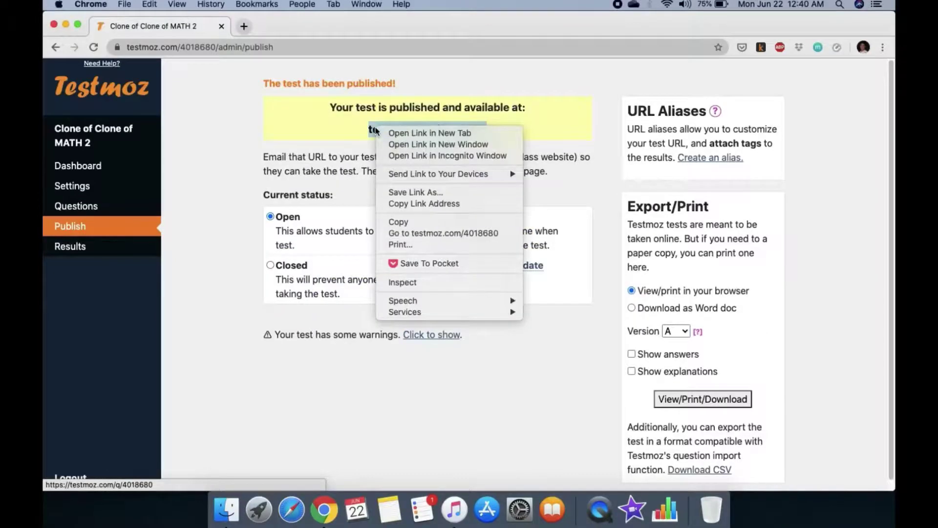
{"action": "left_click", "coordinate": [412, 222]}
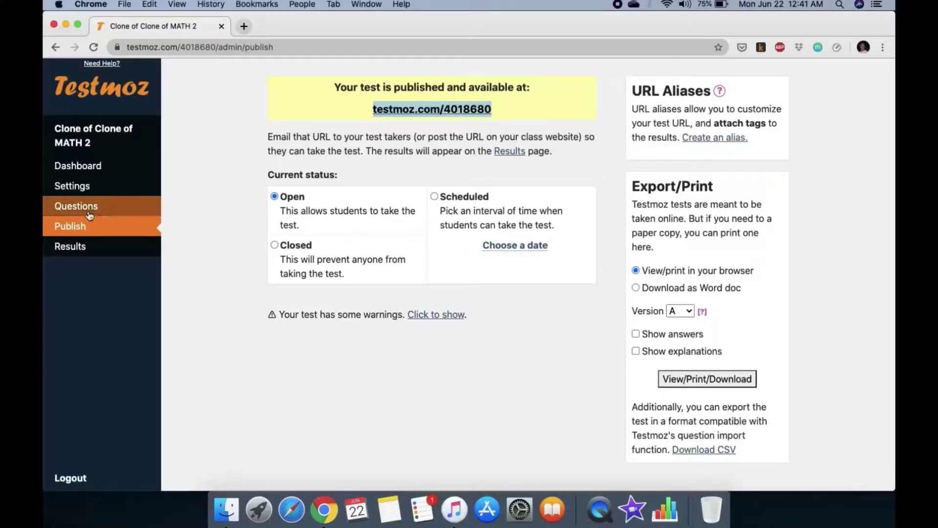
Step: Clone the test once more from its dashboard and copy the new address testmoz.com/q/4018694
{"action": "left_click", "coordinate": [66, 189]}
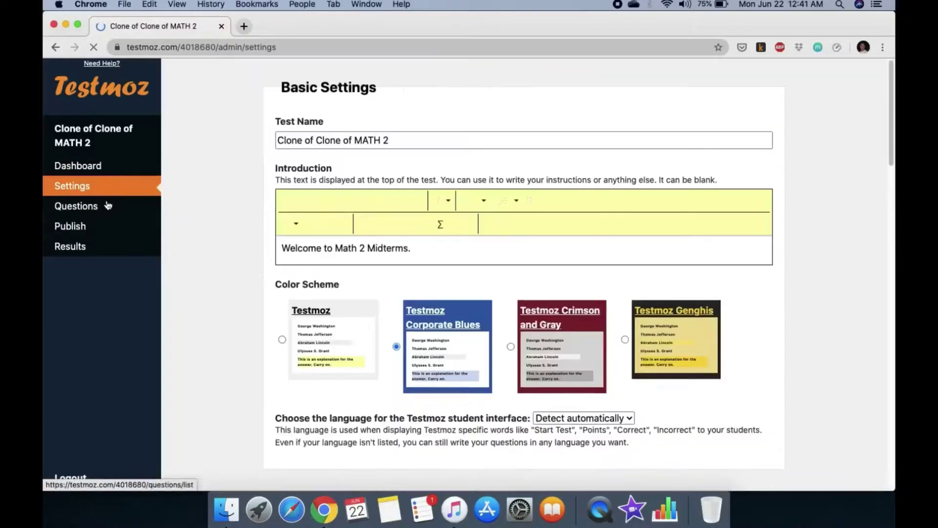
{"action": "left_click", "coordinate": [97, 131]}
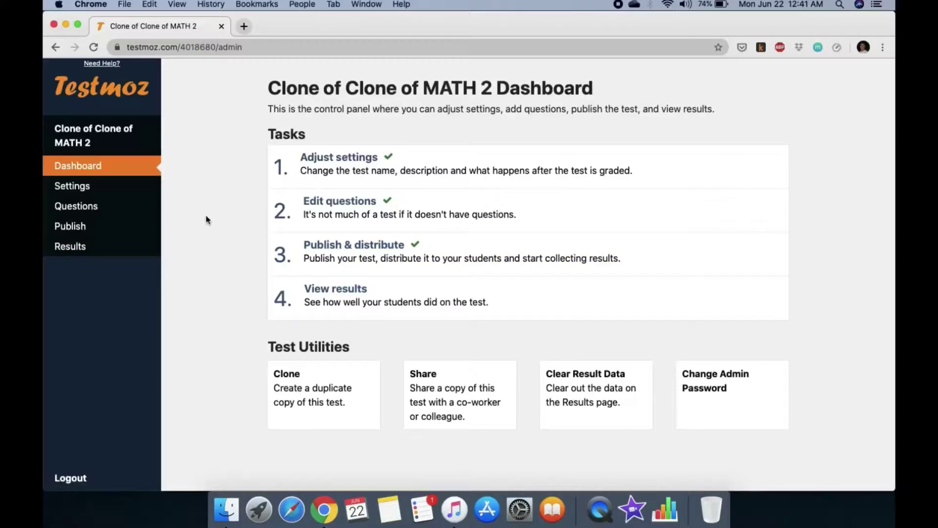
{"action": "left_click", "coordinate": [311, 389]}
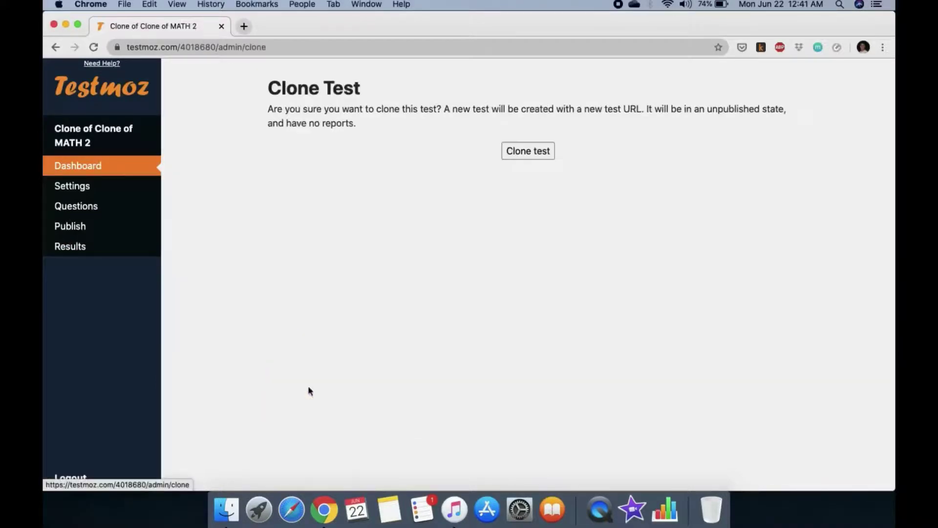
{"action": "left_click", "coordinate": [511, 156]}
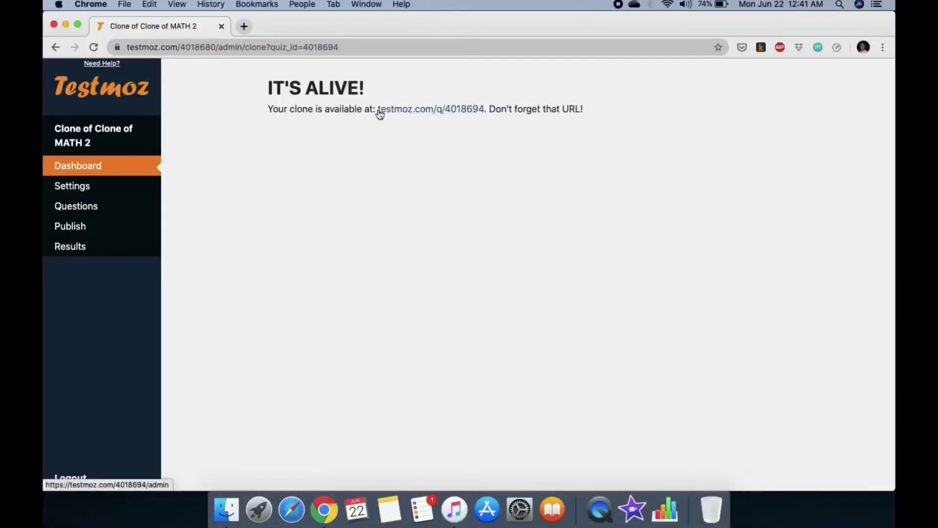
{"action": "left_click_drag", "start_coordinate": [489, 109], "coordinate": [378, 107]}
{"action": "right_click", "coordinate": [380, 107]}
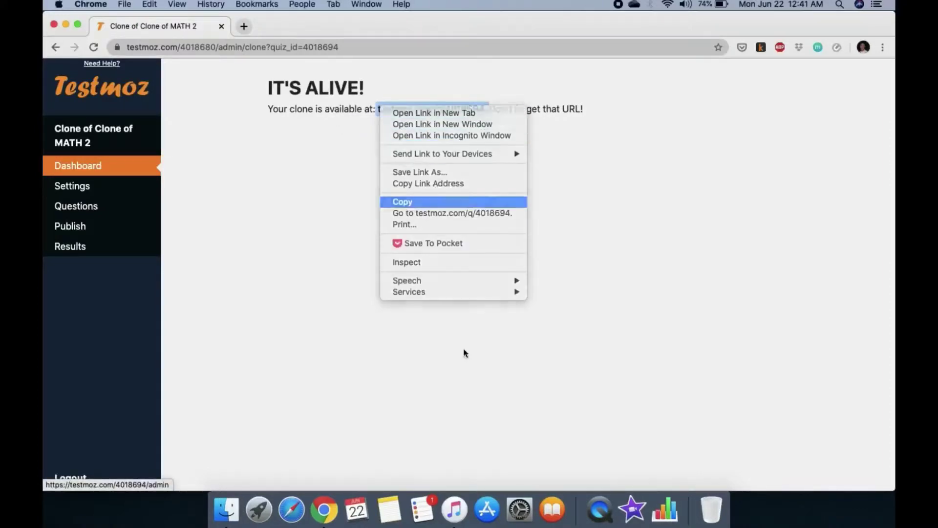
{"action": "left_click", "coordinate": [389, 508]}
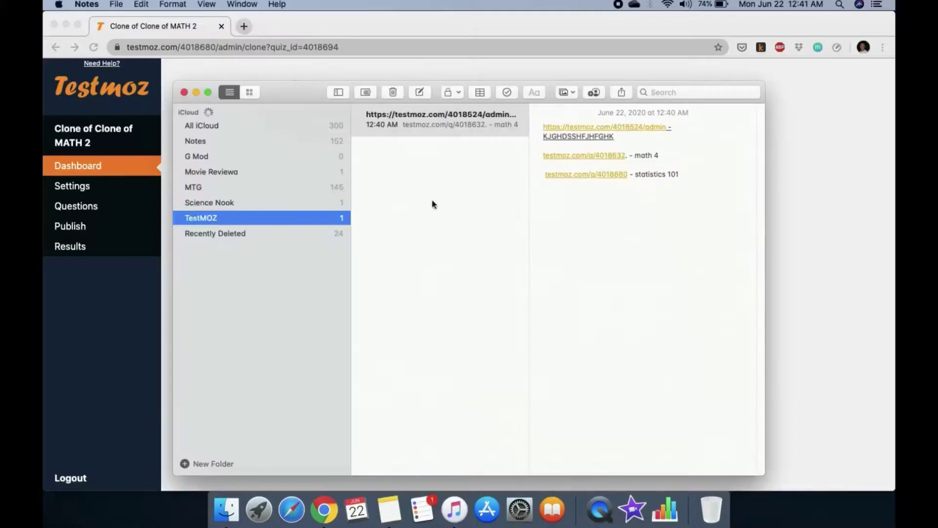
Step: Paste testmoz.com/q/4018694 on a new line below the statistics 101 entry, then close Notes
{"action": "left_click", "coordinate": [682, 184]}
{"action": "key", "text": "Return"}
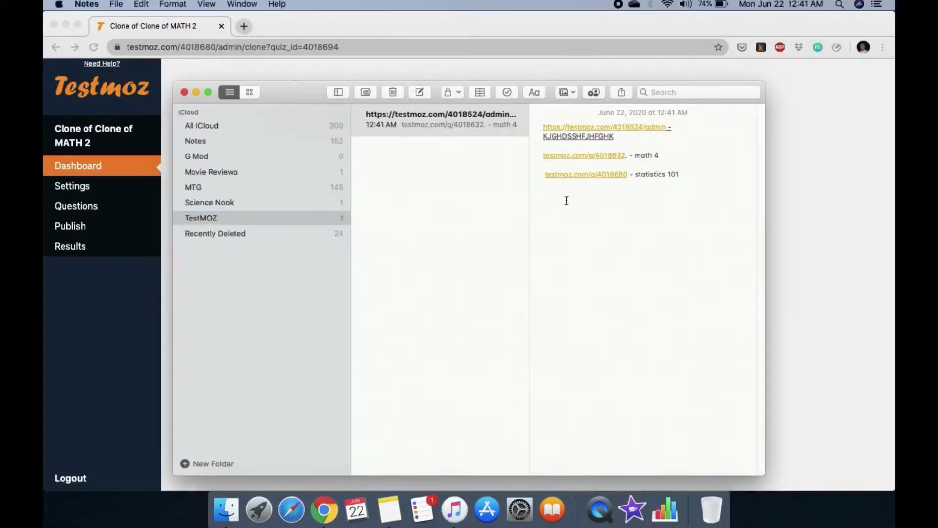
{"action": "right_click", "coordinate": [563, 199]}
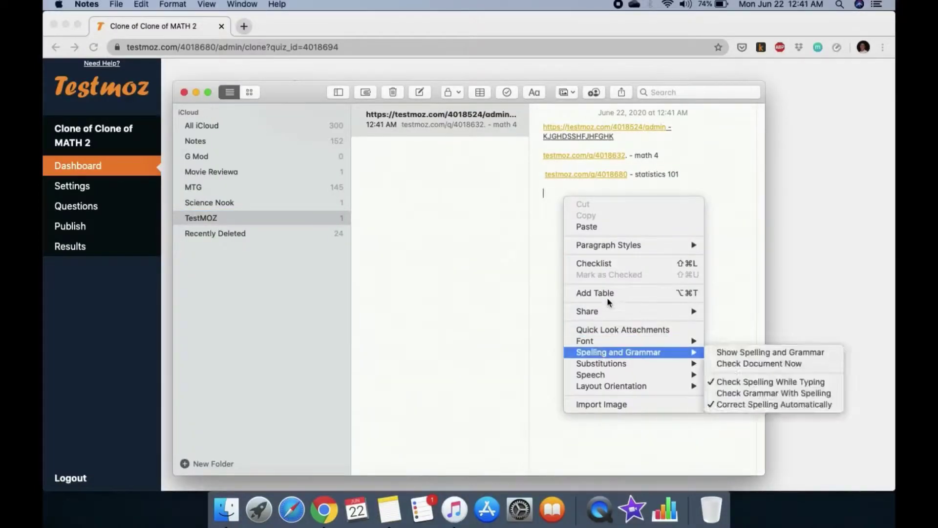
{"action": "left_click", "coordinate": [604, 226]}
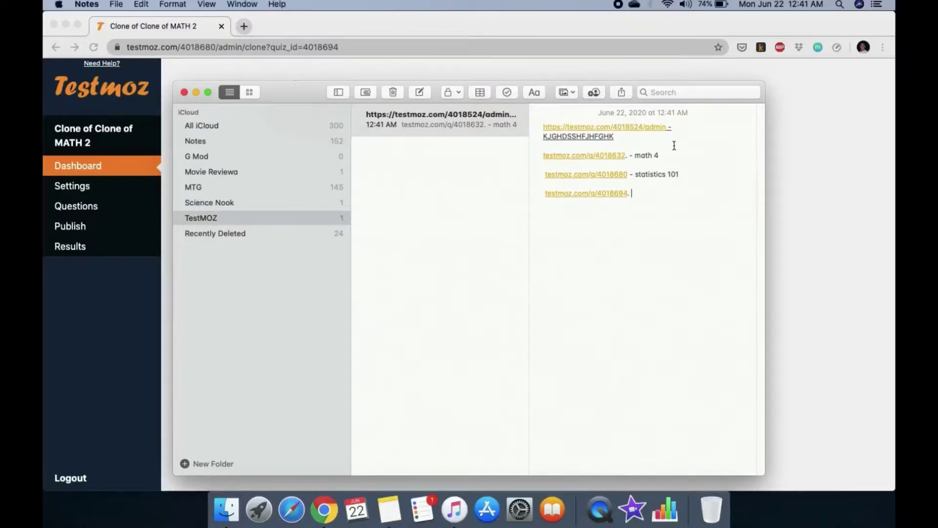
{"action": "left_click", "coordinate": [184, 93]}
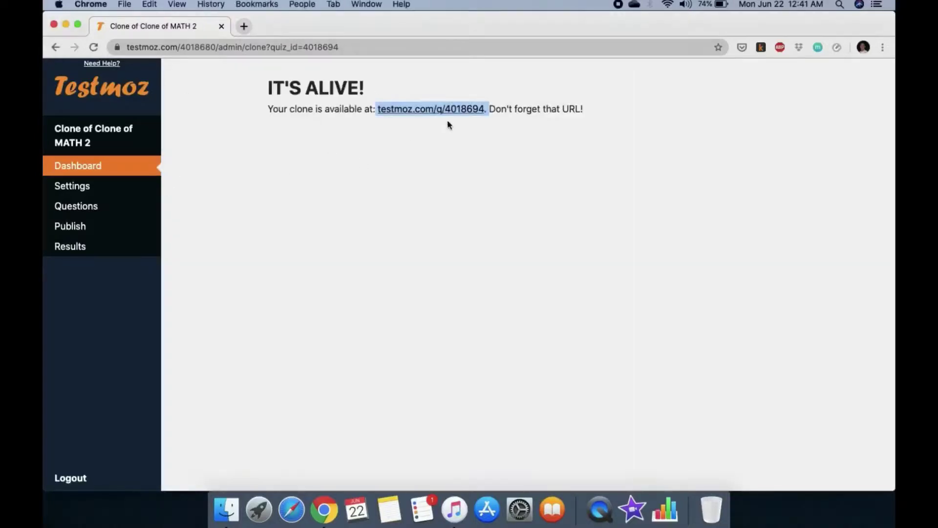
Step: Open the newest clone's dashboard and label the 4018694 link 'statistics 101 copy' in the note
{"action": "left_click", "coordinate": [464, 110]}
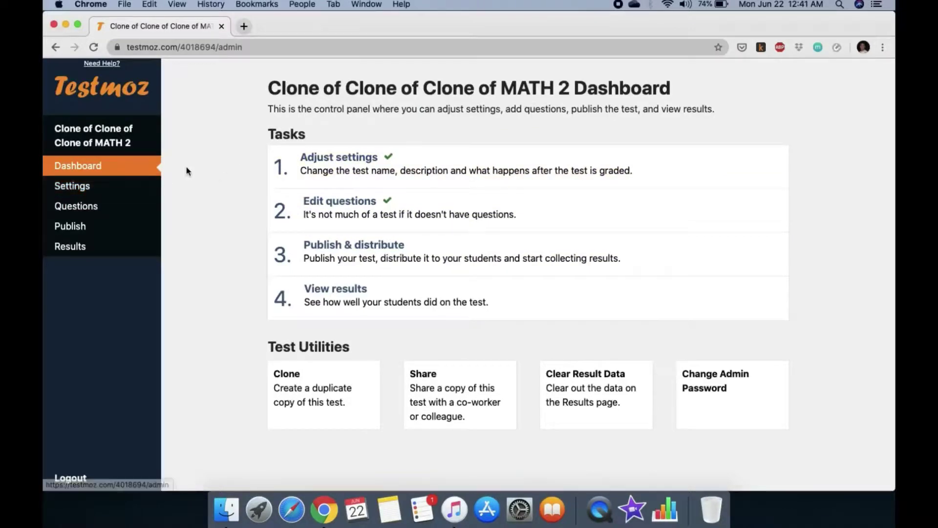
{"action": "left_click", "coordinate": [394, 511]}
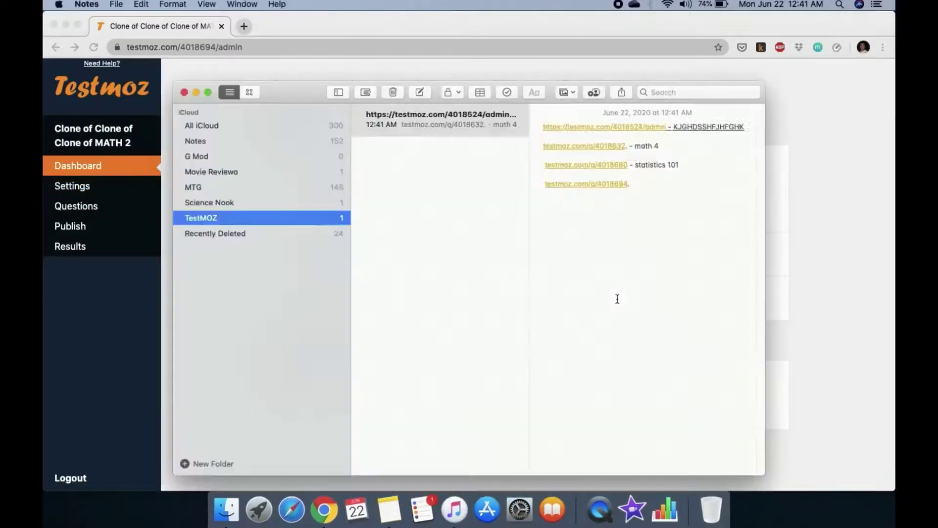
{"action": "left_click", "coordinate": [655, 195]}
{"action": "type", "text": "-statistic"}
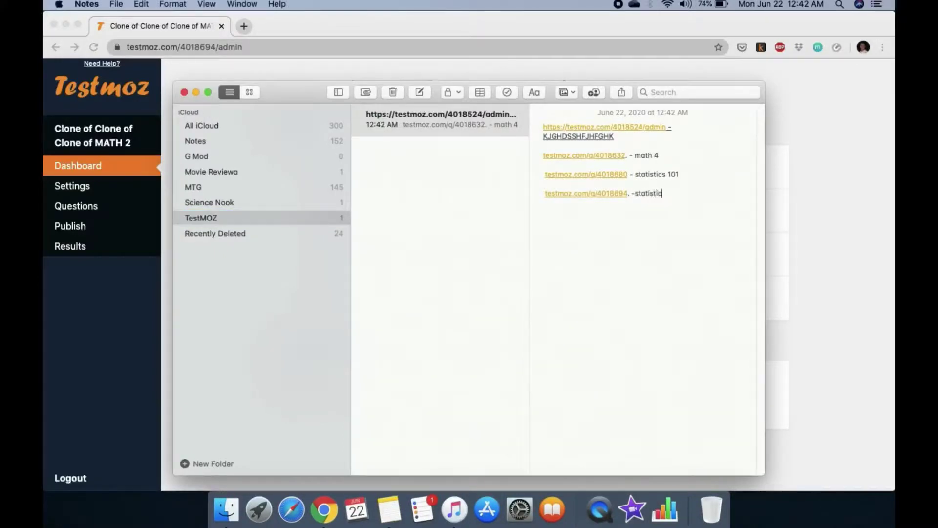
{"action": "type", "text": "s 101 copy"}
Step: Copy the statistics 101 link from the TestMOZ note
{"action": "left_click", "coordinate": [777, 178]}
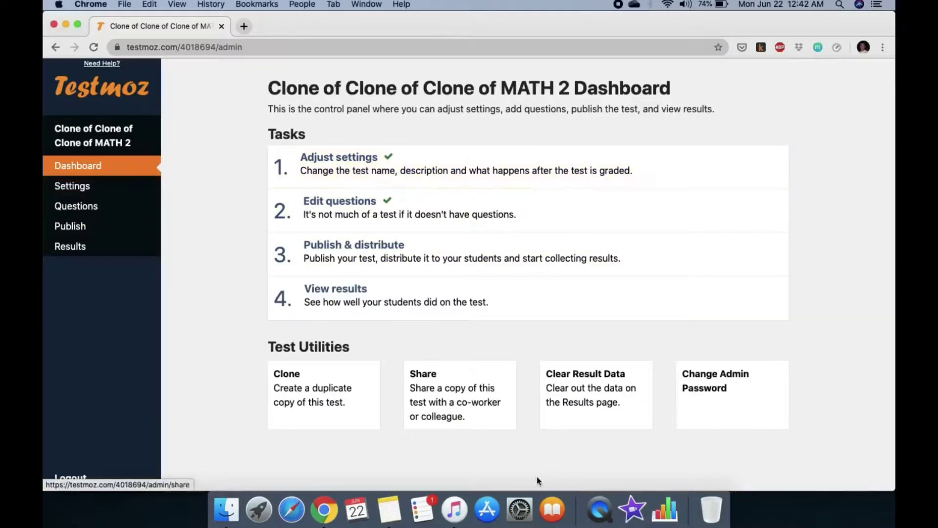
{"action": "left_click", "coordinate": [388, 509]}
{"action": "right_click", "coordinate": [580, 179]}
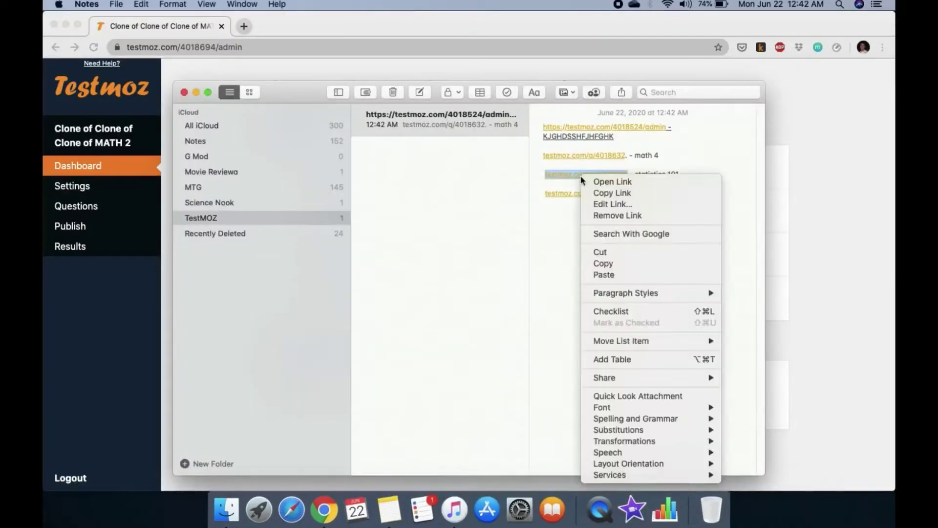
{"action": "left_click", "coordinate": [603, 264]}
{"action": "right_click", "coordinate": [567, 193]}
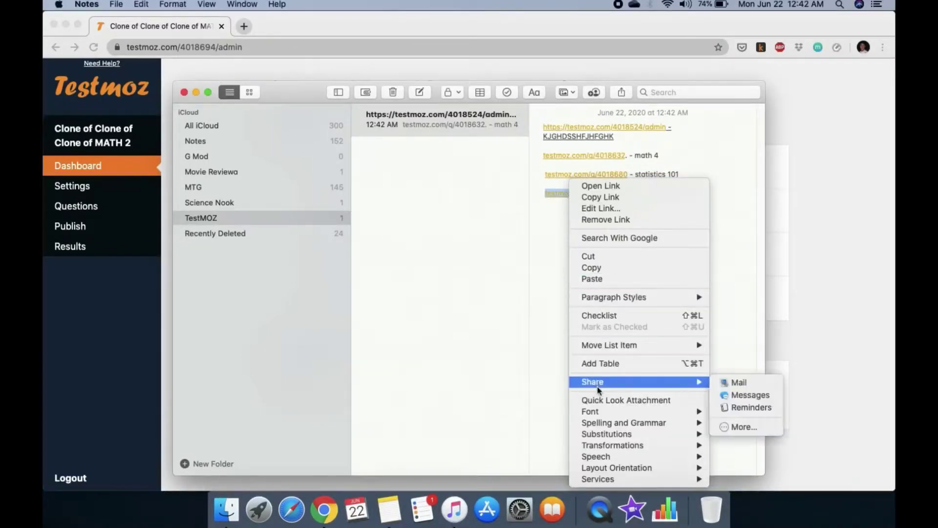
{"action": "left_click", "coordinate": [558, 232]}
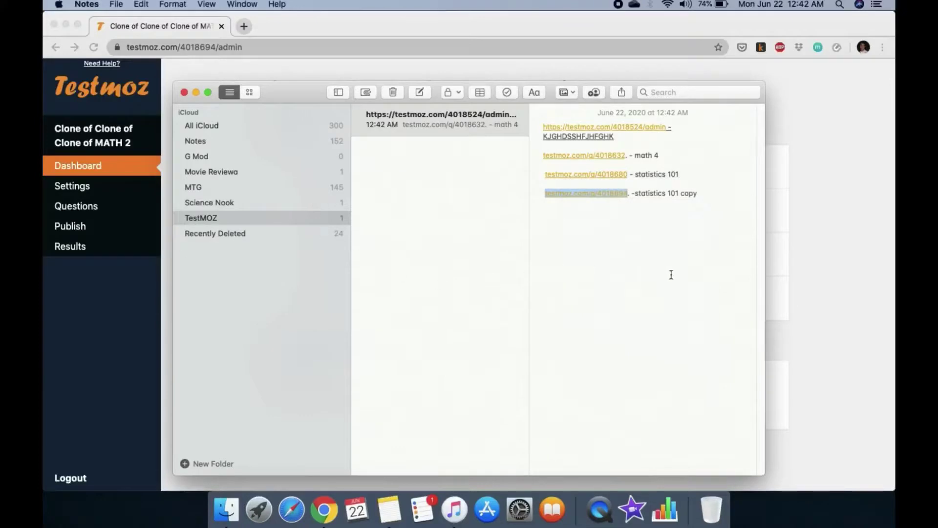
Step: Bring the Clone of Clone of Clone of MATH 2 dashboard in Chrome back in front of Notes
{"action": "left_click", "coordinate": [853, 114]}
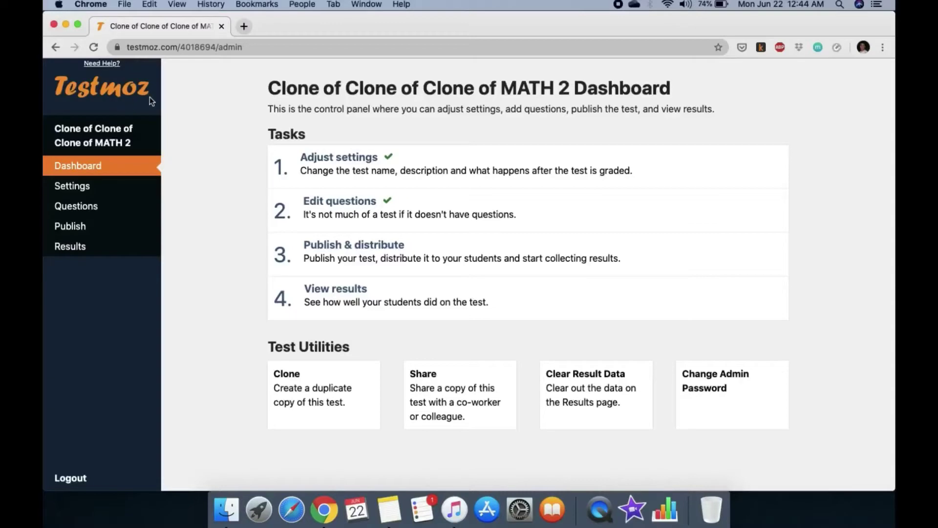
Step: Close Chrome, reopen it in a fresh window, and reach testmoz.com via a Google search for 'testmoz'
{"action": "left_click", "coordinate": [388, 509]}
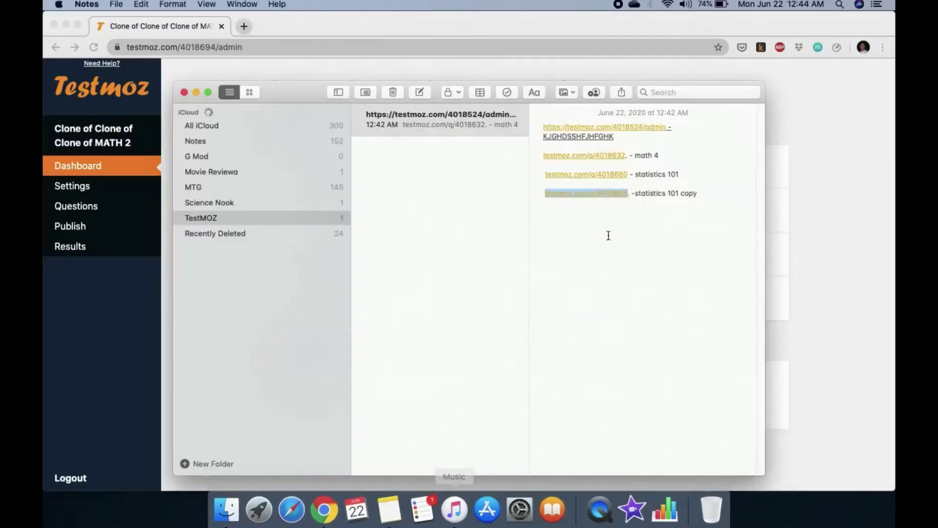
{"action": "left_click", "coordinate": [222, 27]}
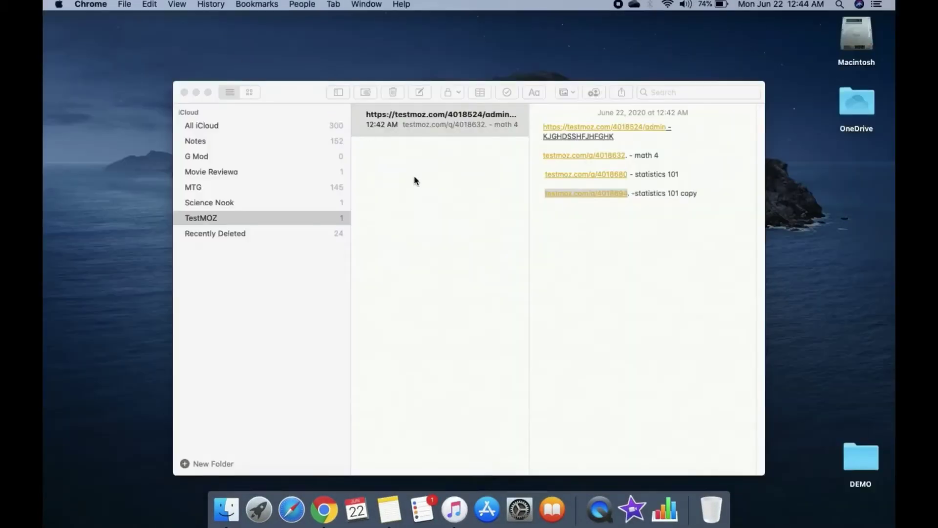
{"action": "left_click", "coordinate": [324, 505]}
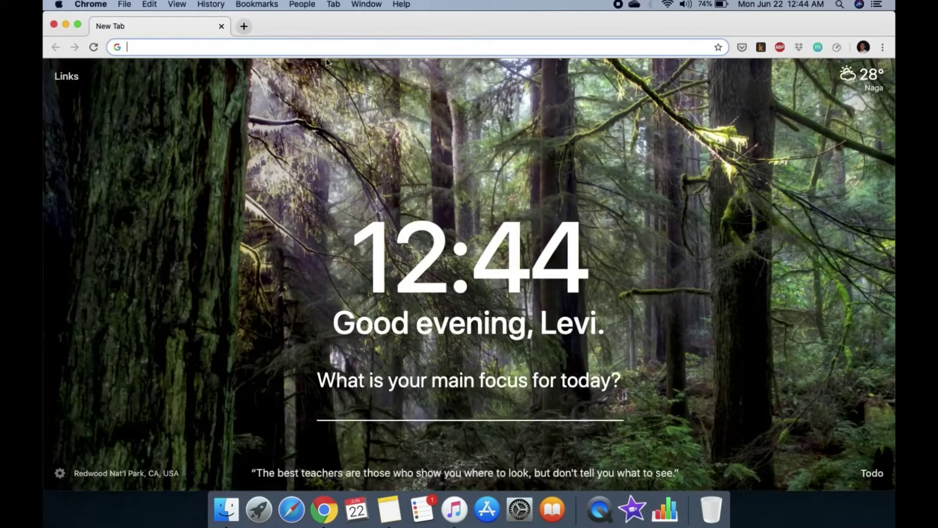
{"action": "type", "text": "t"}
{"action": "left_click", "coordinate": [846, 139]}
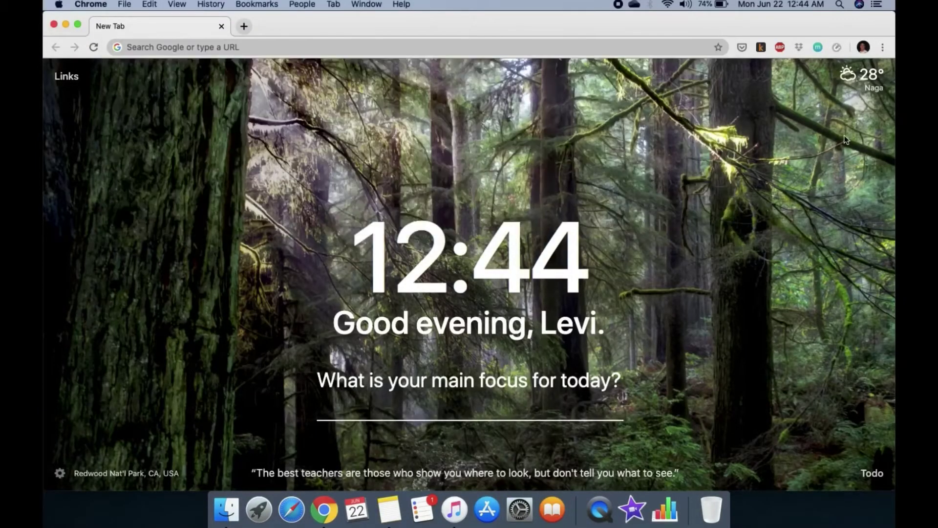
{"action": "key", "text": "t"}
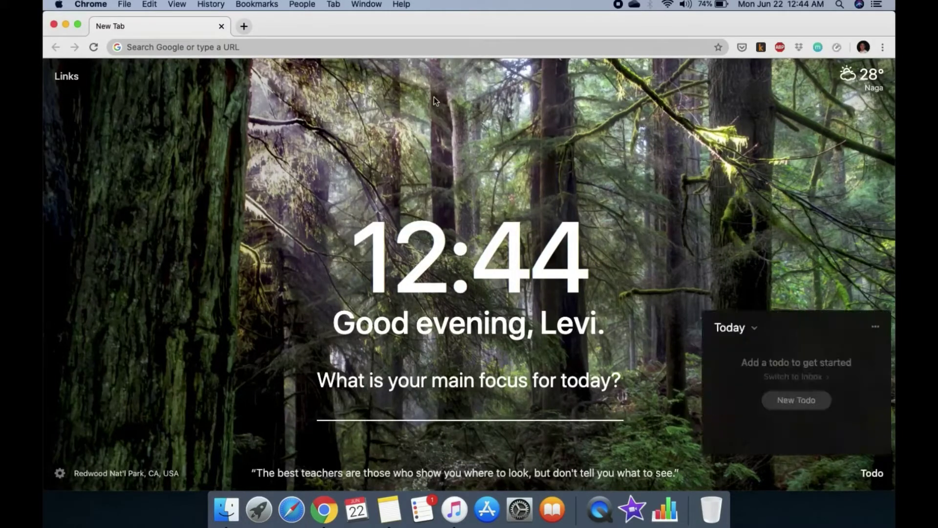
{"action": "left_click", "coordinate": [254, 47]}
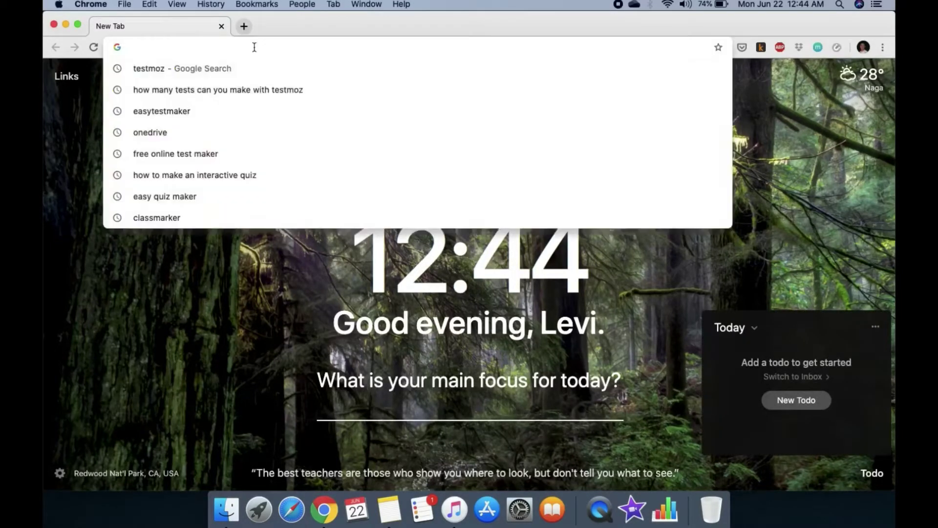
{"action": "left_click", "coordinate": [253, 68]}
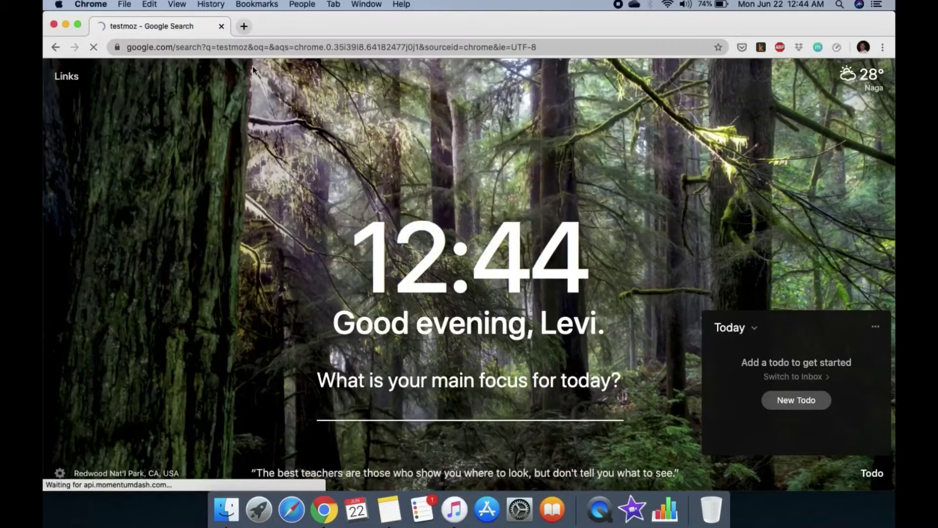
{"action": "left_click", "coordinate": [249, 186]}
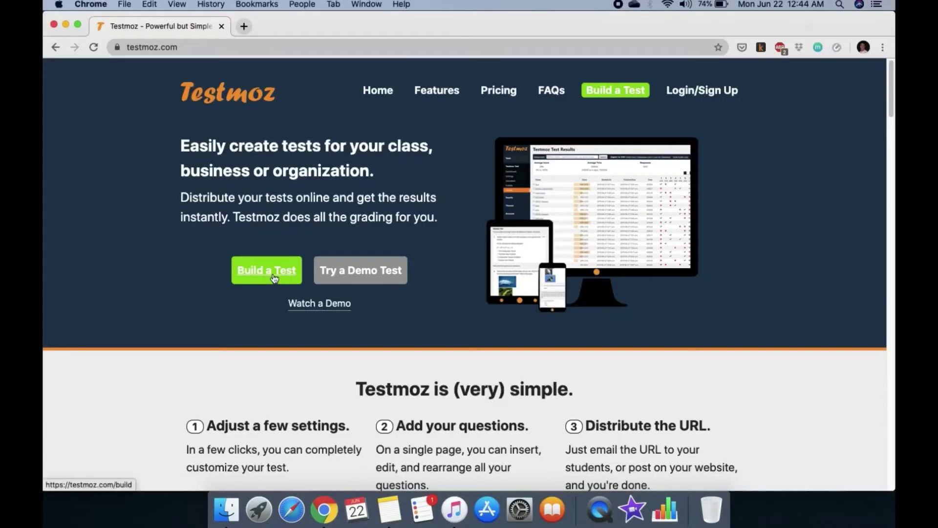
{"action": "left_click", "coordinate": [274, 279]}
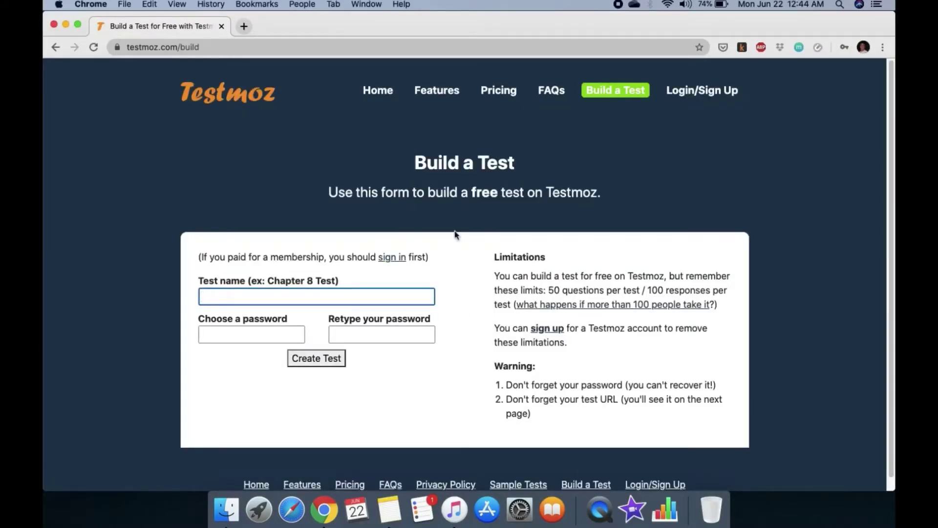
{"action": "left_click", "coordinate": [56, 48]}
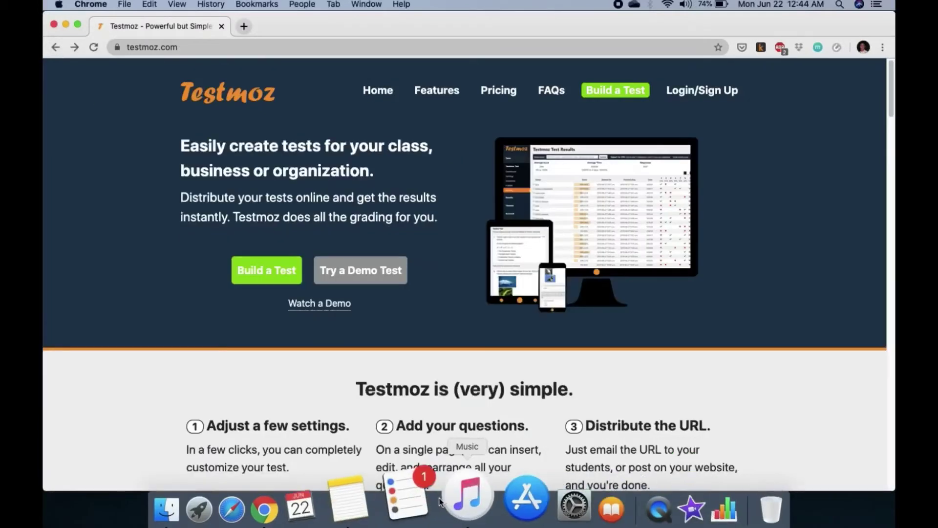
{"action": "left_click", "coordinate": [396, 509]}
Step: Load the saved statistics 101 link testmoz.com/q/4018680 in Chrome and open its Administration login
{"action": "right_click", "coordinate": [617, 177]}
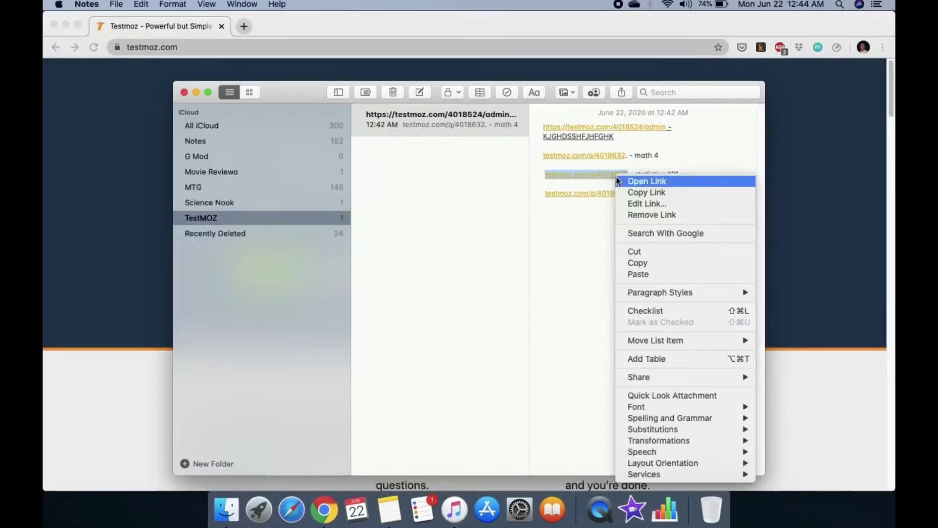
{"action": "left_click", "coordinate": [638, 262]}
{"action": "left_click", "coordinate": [119, 211]}
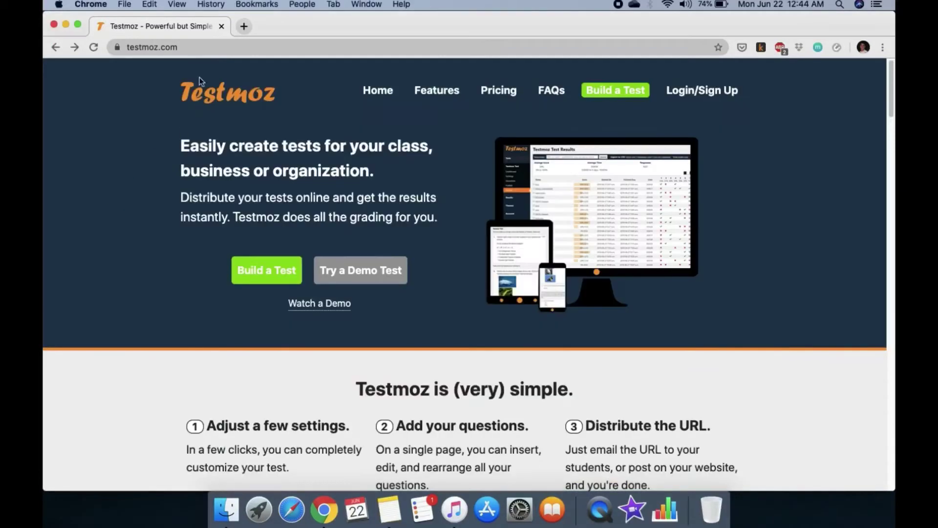
{"action": "left_click", "coordinate": [206, 47]}
{"action": "right_click", "coordinate": [165, 48]}
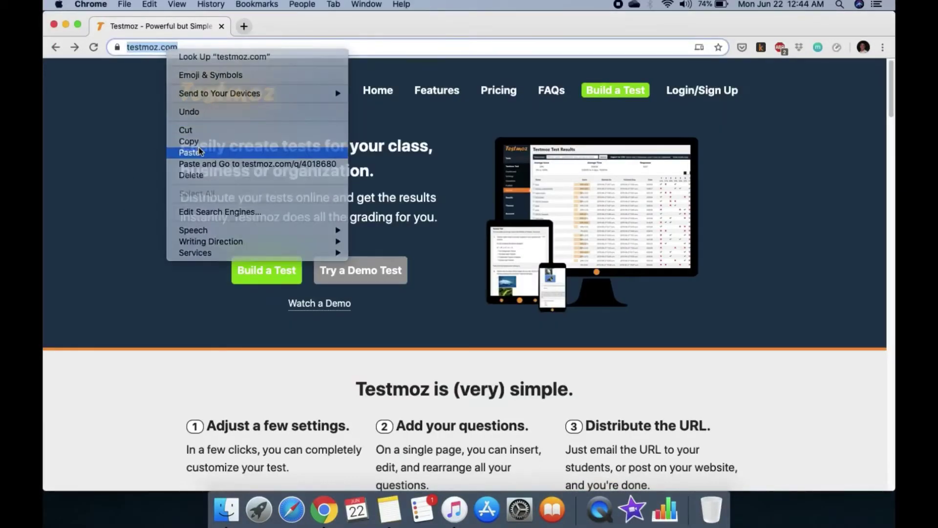
{"action": "left_click", "coordinate": [196, 152]}
{"action": "key", "text": "Return"}
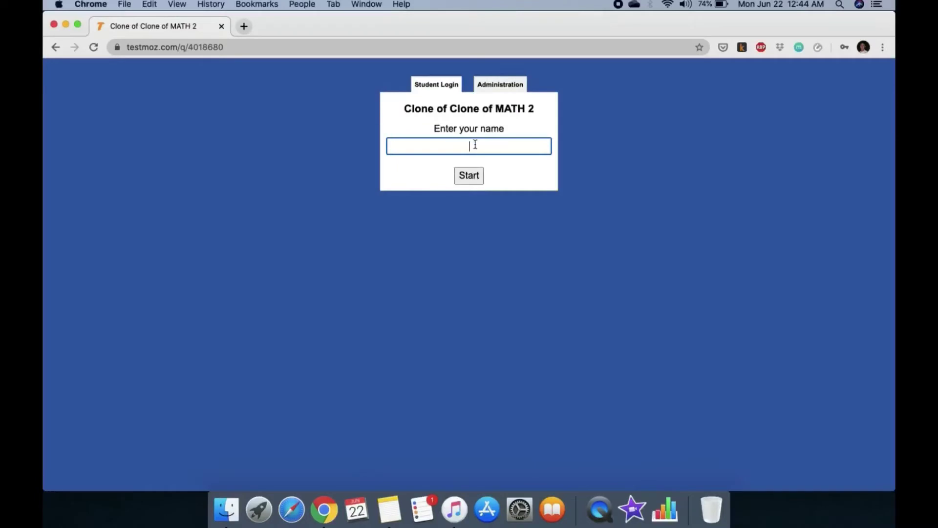
{"action": "left_click", "coordinate": [509, 92]}
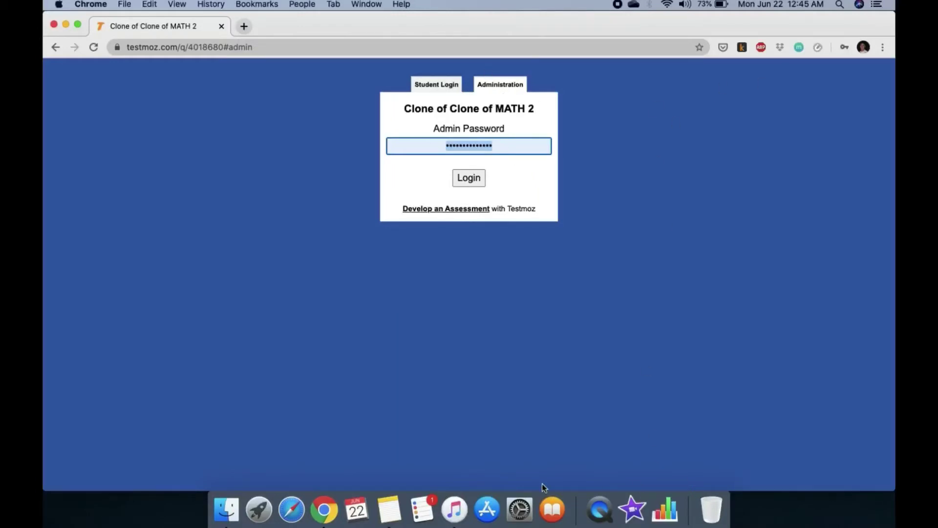
Step: Copy the saved admin password from the note into the login form
{"action": "left_click", "coordinate": [389, 509]}
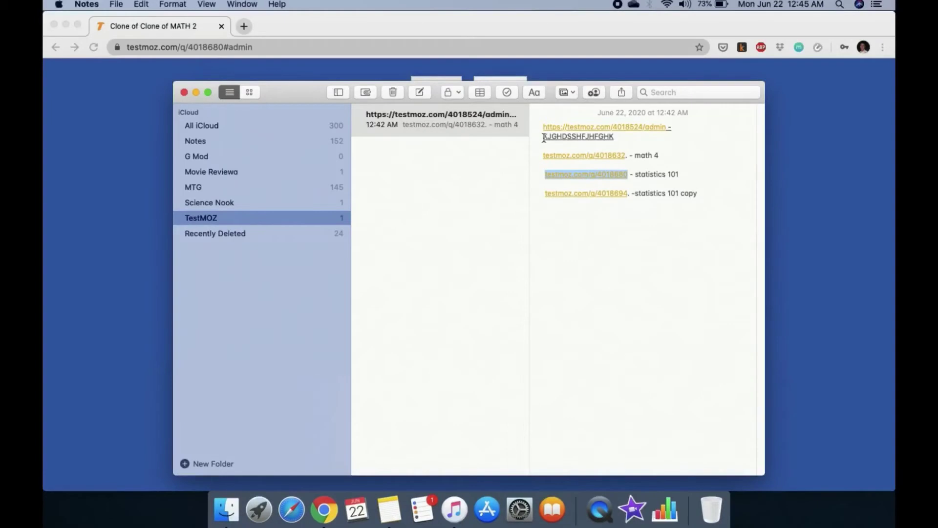
{"action": "left_click_drag", "start_coordinate": [544, 138], "coordinate": [642, 138]}
{"action": "right_click", "coordinate": [597, 137]}
{"action": "mouse_move", "coordinate": [625, 221]}
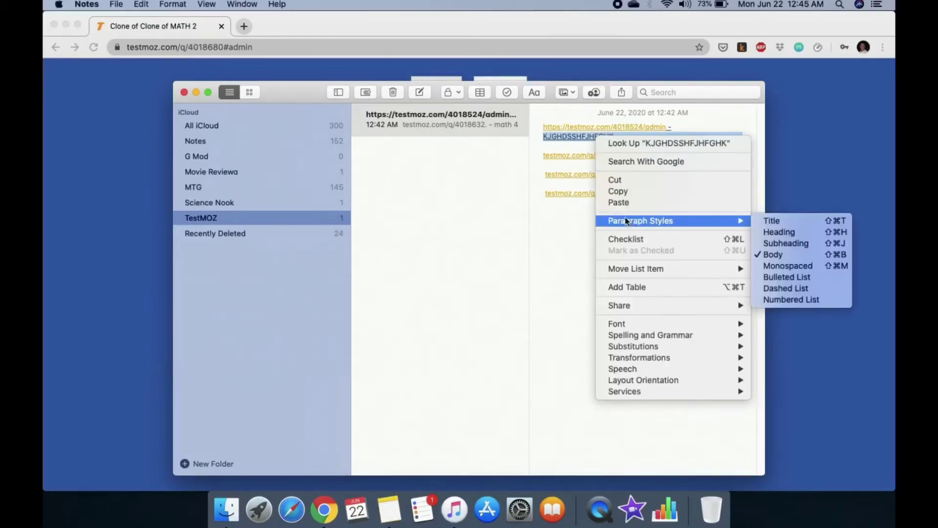
{"action": "left_click", "coordinate": [631, 191]}
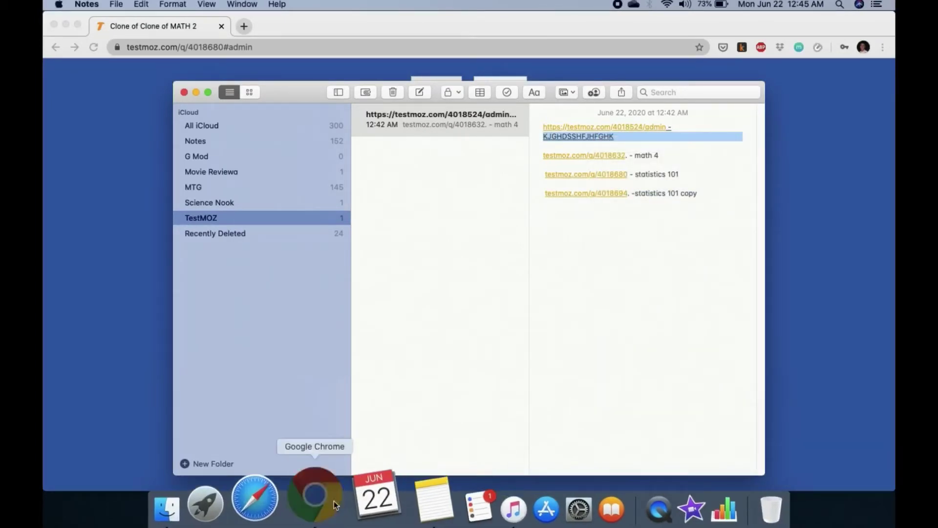
{"action": "left_click", "coordinate": [333, 500]}
{"action": "key", "text": "super+v"}
Step: Submit the admin login to open the Clone of Clone of MATH 2 dashboard, checking the note in between
{"action": "left_click", "coordinate": [479, 181]}
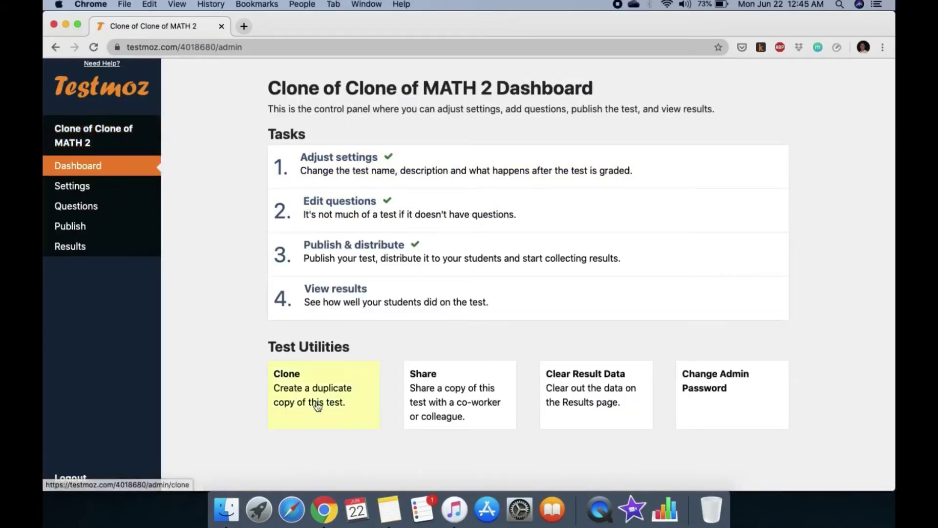
{"action": "left_click", "coordinate": [392, 510]}
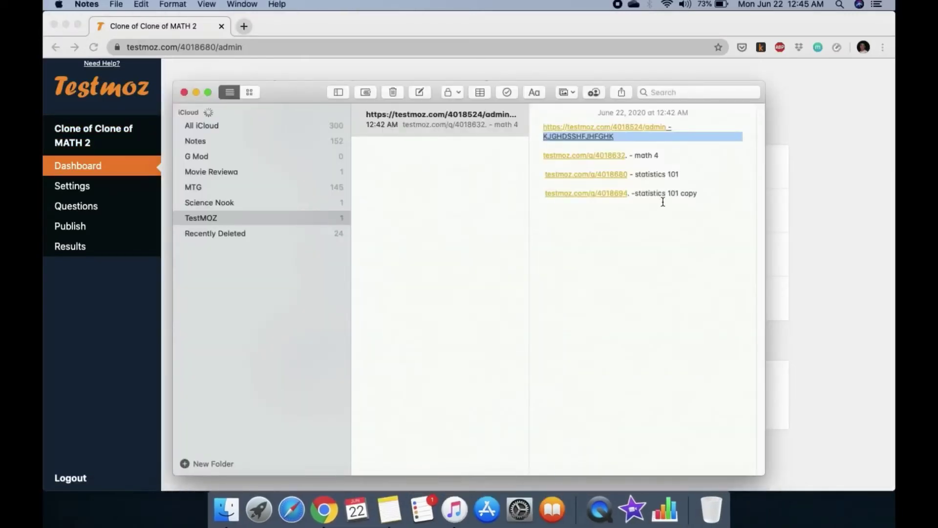
{"action": "double_click", "coordinate": [672, 174]}
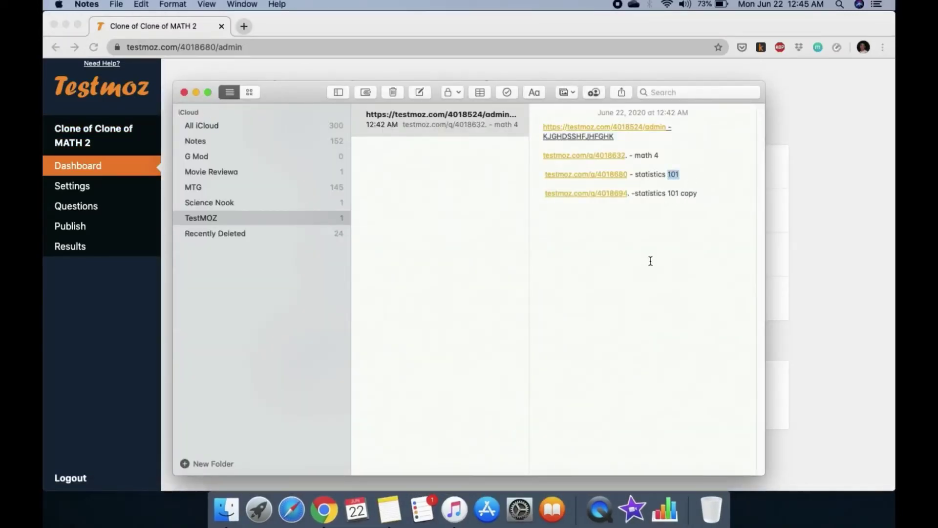
{"action": "left_click", "coordinate": [828, 241]}
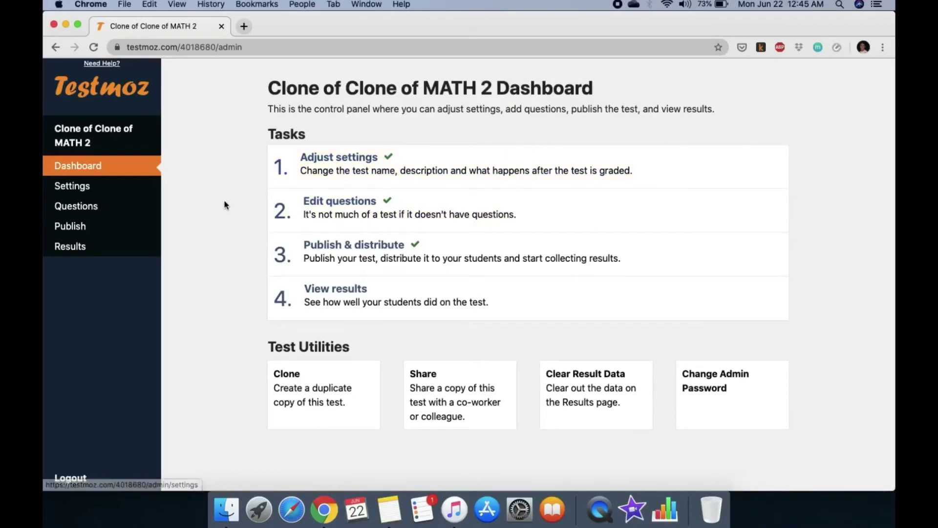